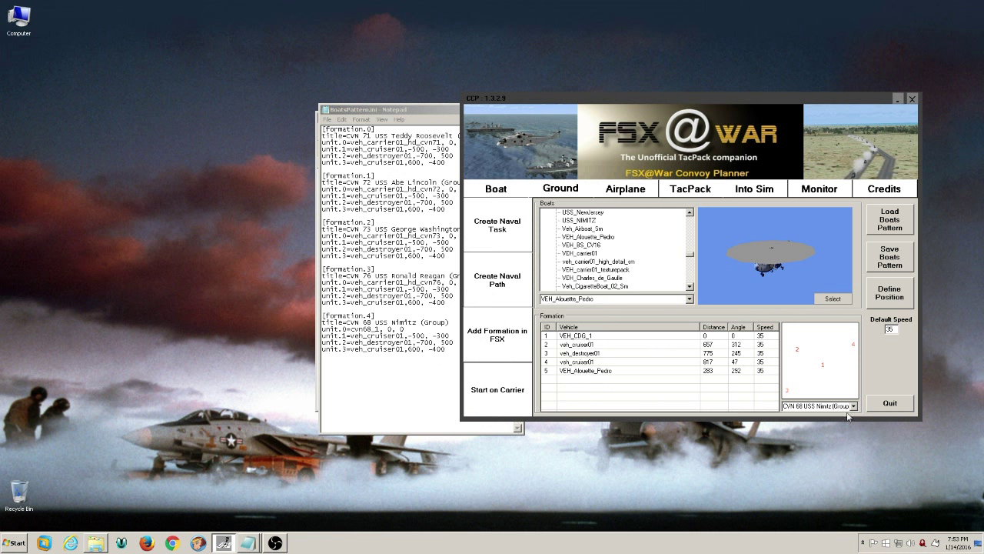
# Step: Duplicate the [formation.4] USS Nimitz block at the end of BoatsPattern.ini
pyautogui.click(854, 406)
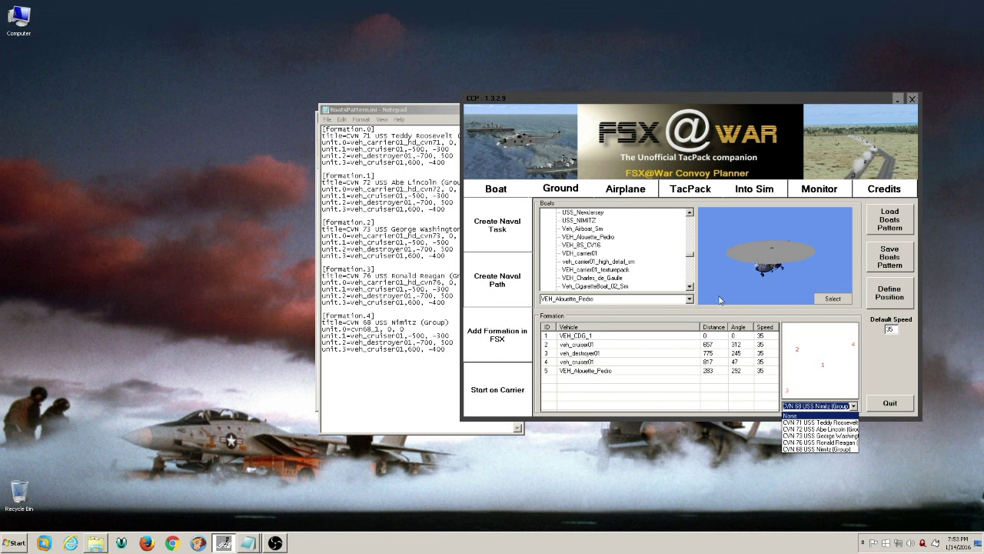
pyautogui.click(342, 369)
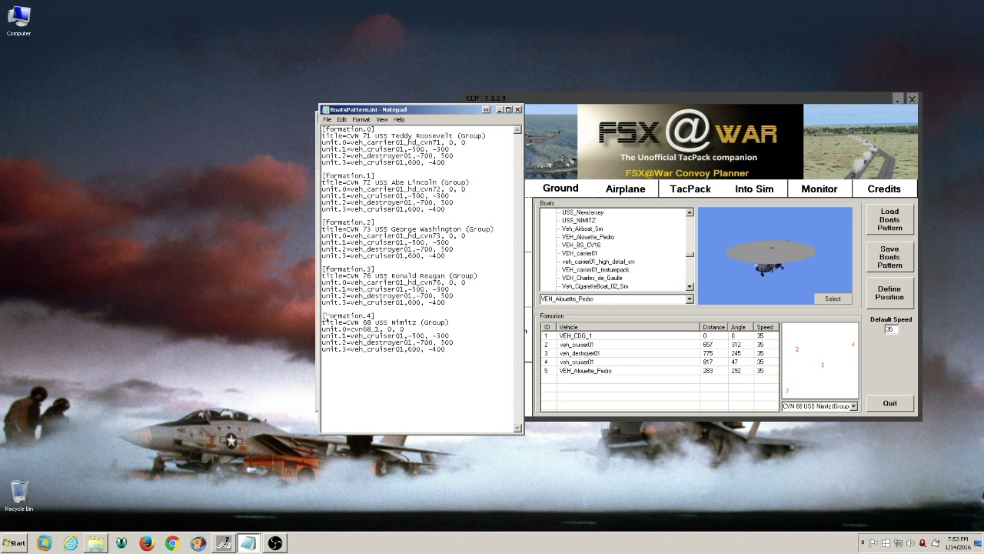
pyautogui.moveTo(323, 316); pyautogui.dragTo(446, 350)
pyautogui.hotkey('ctrl', 'c')
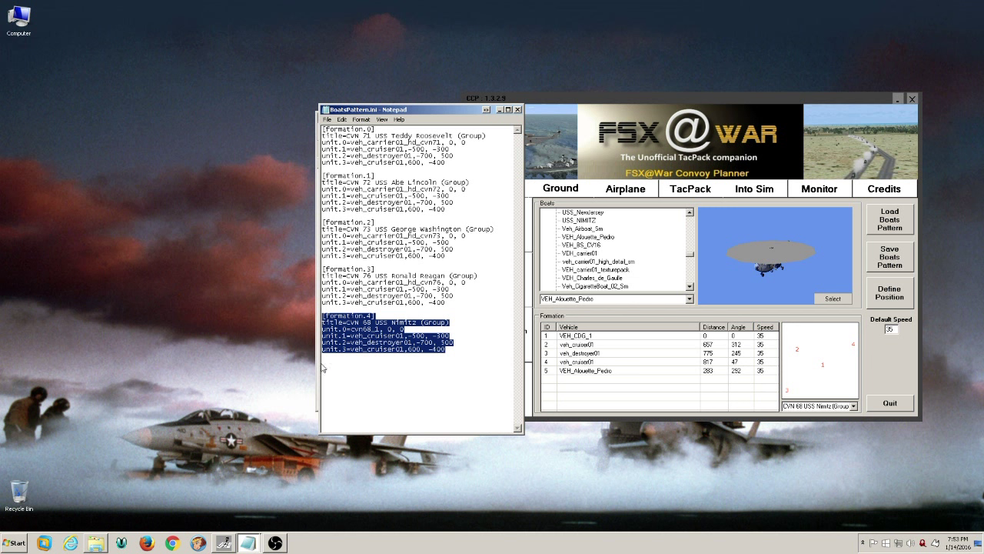
pyautogui.click(329, 362)
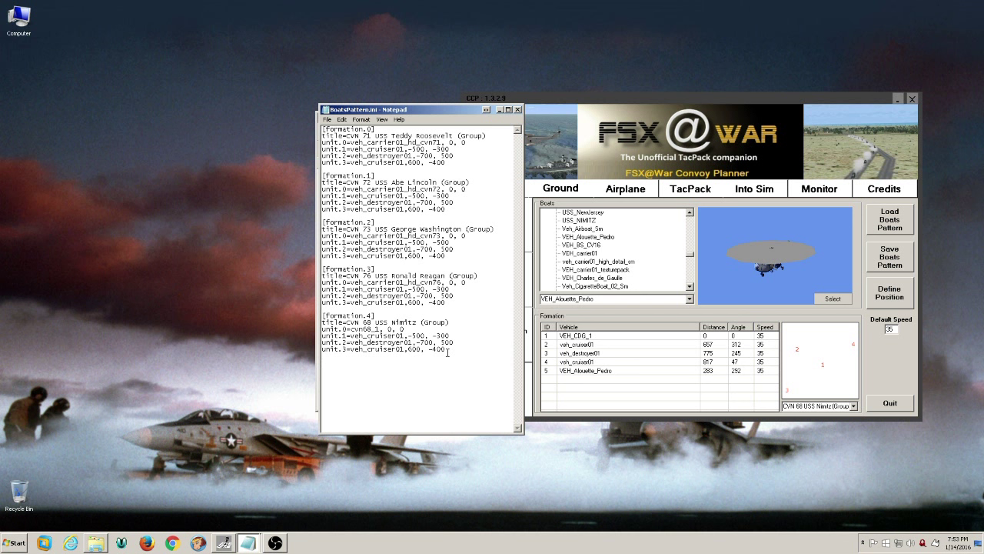
pyautogui.hotkey('ctrl', 'v')
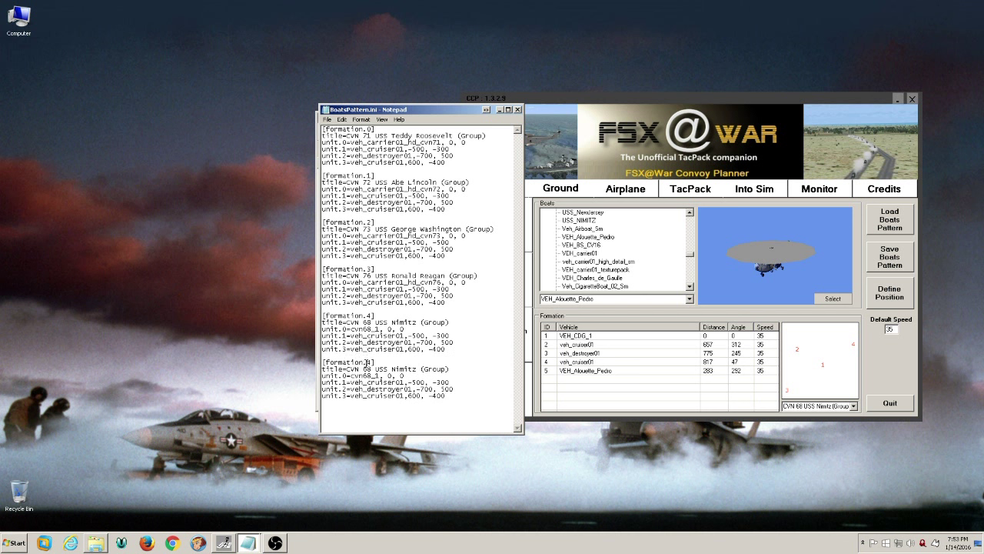
# Step: Renumber the duplicated block as [formation.5] and change its title to Charles de Gaulle (Group)
pyautogui.click(373, 362)
pyautogui.press('BackSpace')
pyautogui.write('5')
pyautogui.moveTo(347, 369); pyautogui.dragTo(414, 375)
pyautogui.write('Charles de Gaulle')
# Step: Set the vehicle of unit.0 in [formation.5] to VEH_CDG_1, the carrier listed in the planner's formation
pyautogui.click(353, 376)
pyautogui.click(568, 339)
pyautogui.rightClick(568, 339)
pyautogui.press('Escape')
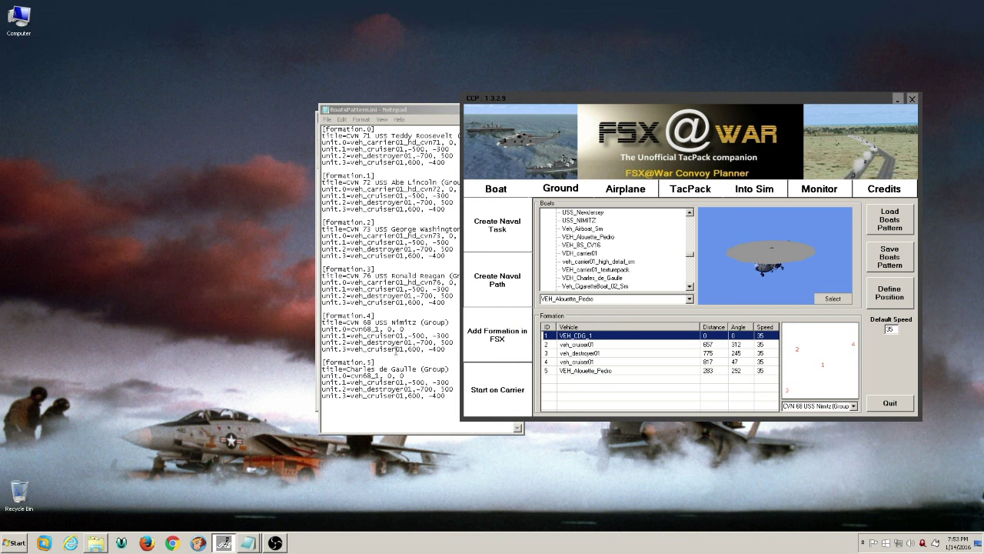
pyautogui.click(376, 370)
pyautogui.moveTo(351, 375); pyautogui.dragTo(382, 382)
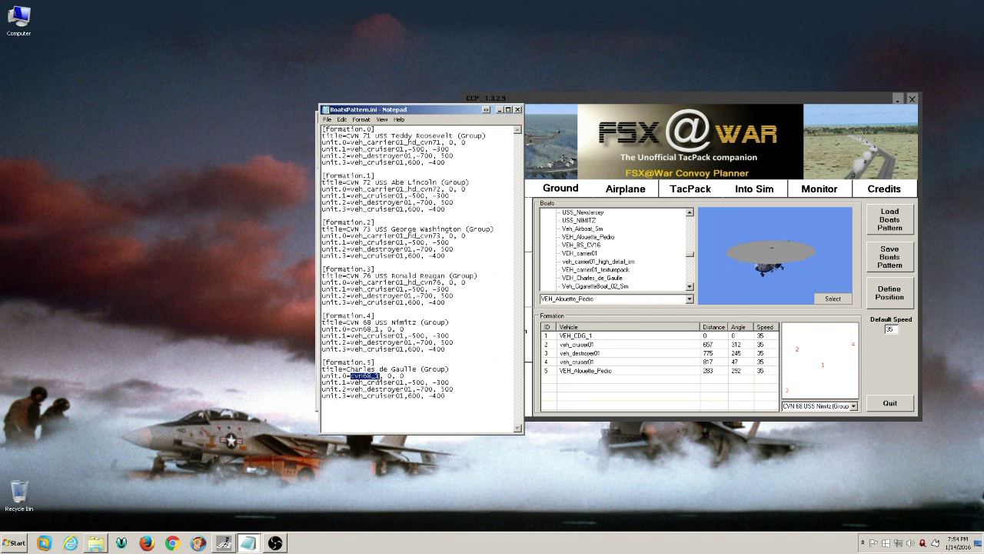
pyautogui.write('VEH_CDG_1')
# Step: Duplicate the unit.3 line of [formation.5] on a new line and renumber the copy as unit.4
pyautogui.click(588, 373)
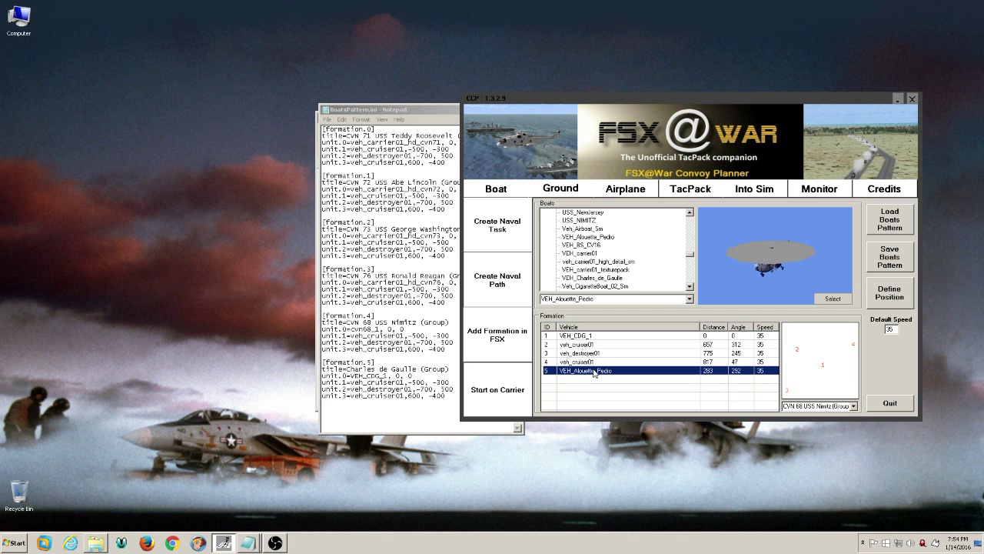
pyautogui.click(422, 413)
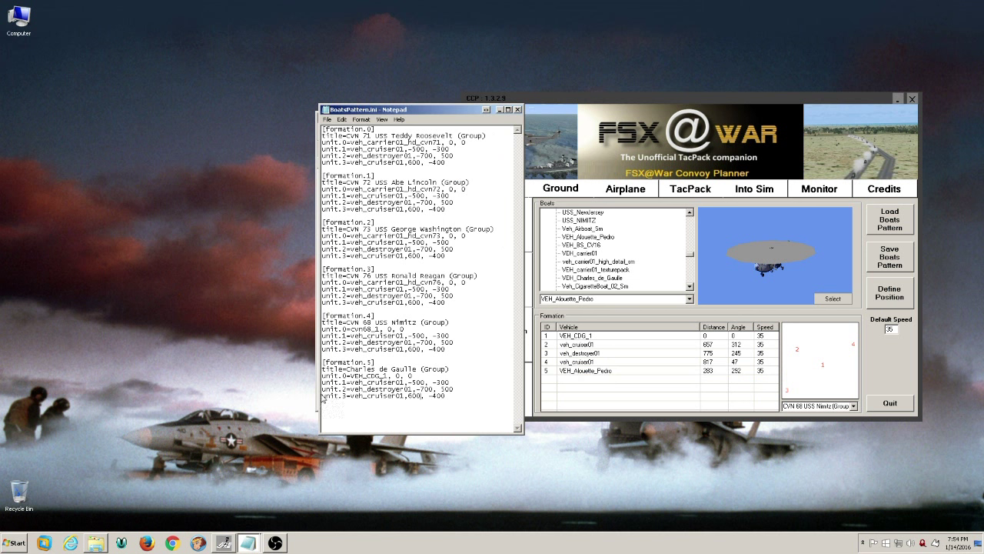
pyautogui.moveTo(323, 396); pyautogui.dragTo(449, 402)
pyautogui.hotkey('ctrl', 'c')
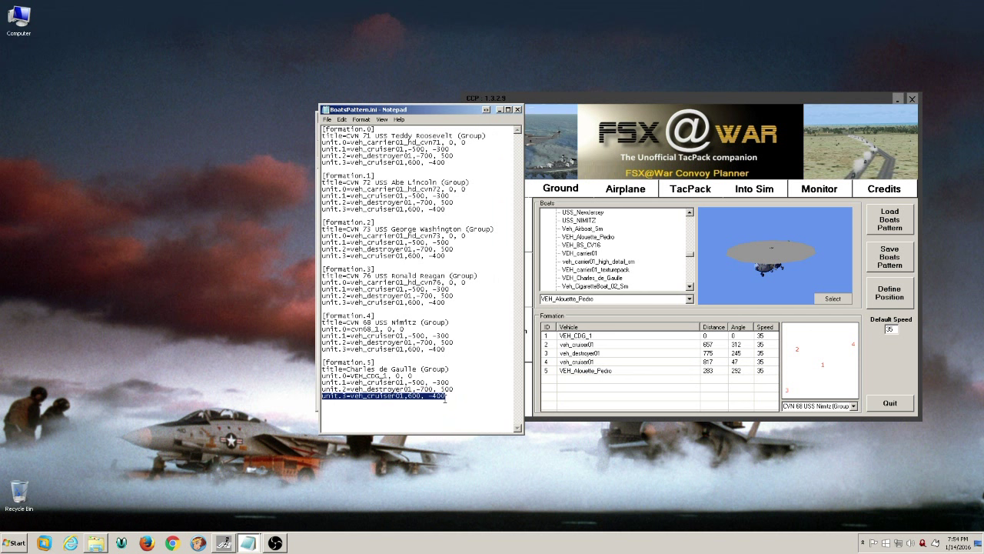
pyautogui.click(444, 398)
pyautogui.press('Return')
pyautogui.hotkey('ctrl', 'v')
pyautogui.click(341, 401)
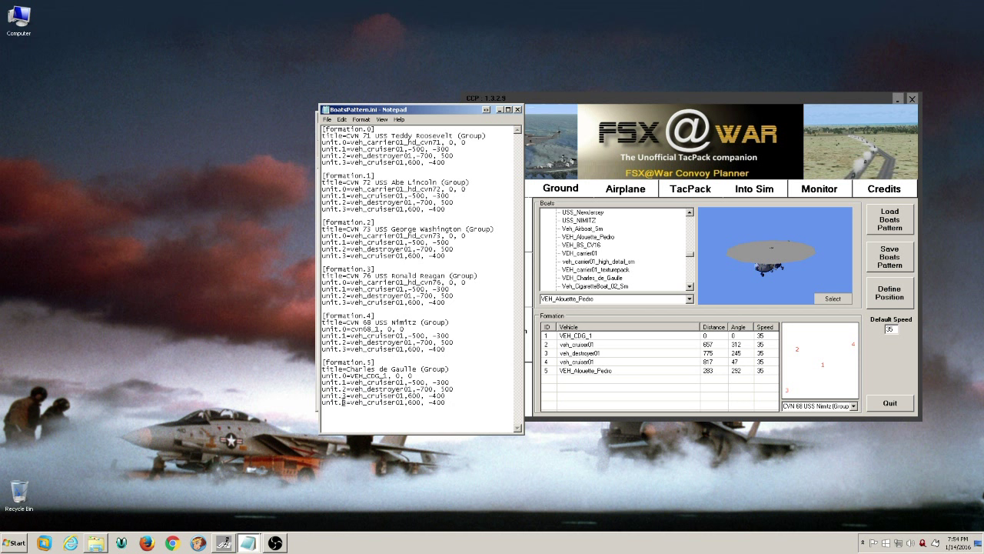
pyautogui.write('4')
pyautogui.press('Delete')
# Step: Copy the vehicle name VEH_Alouette_Pedro from the convoy planner and use it as the vehicle of unit.4 in [formation.5]
pyautogui.click(572, 372)
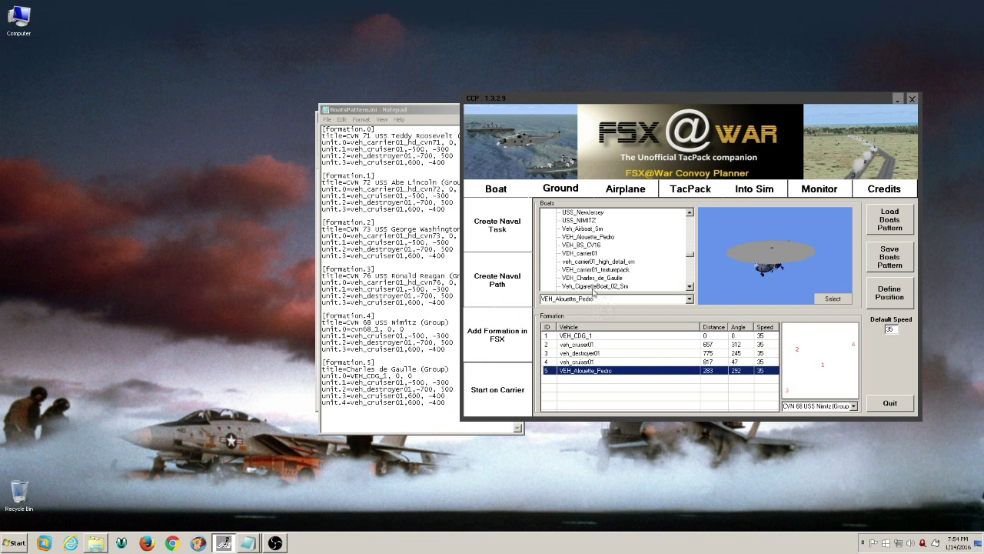
pyautogui.click(601, 239)
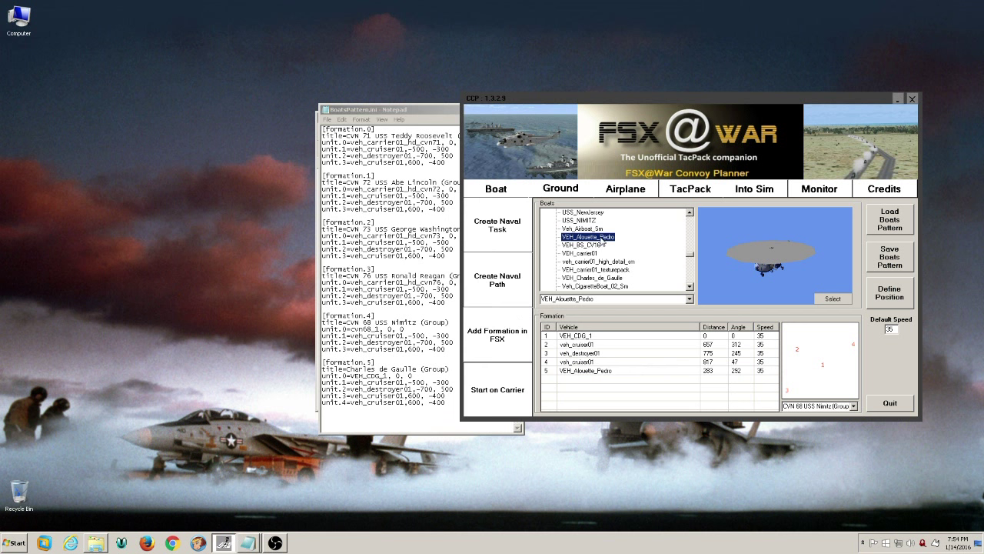
pyautogui.doubleClick(599, 298)
pyautogui.hotkey('ctrl', 'c')
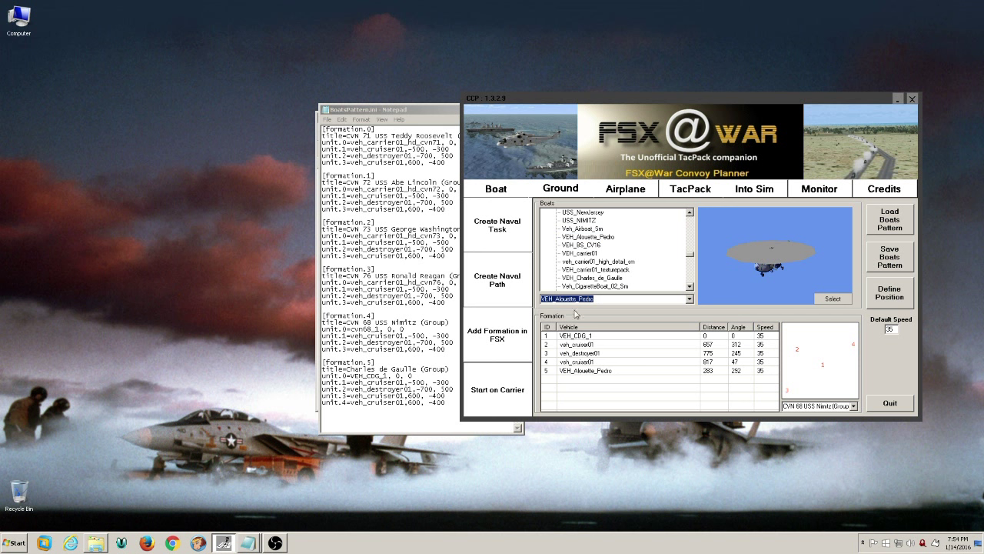
pyautogui.click(388, 406)
pyautogui.moveTo(350, 402); pyautogui.dragTo(403, 405)
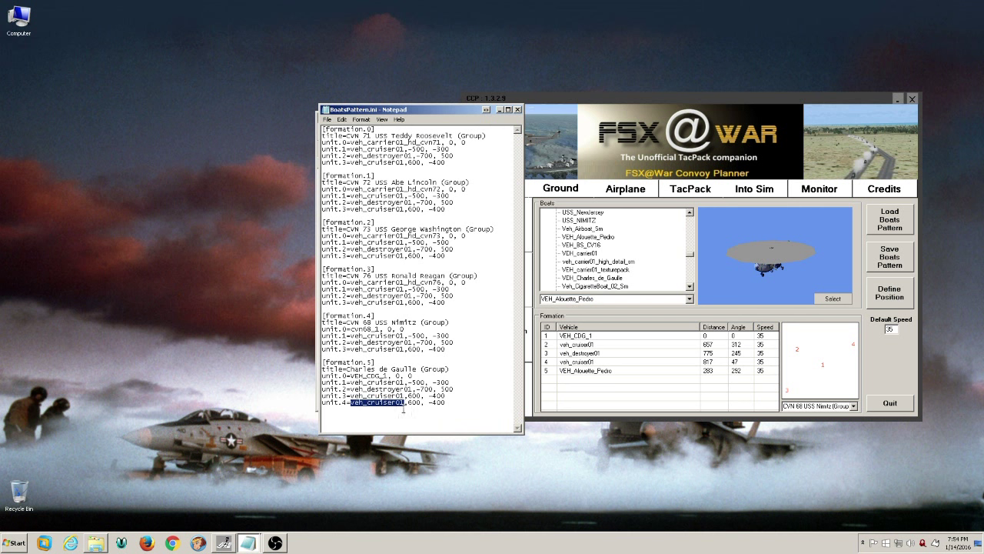
pyautogui.hotkey('ctrl', 'v')
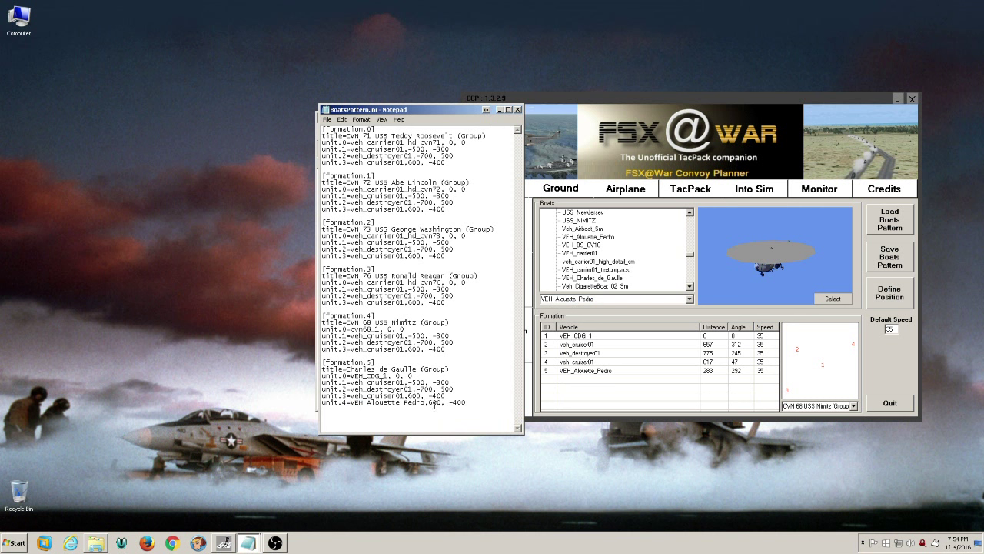
# Step: Set both position offsets of unit.4 in [formation.5] to 0
pyautogui.moveTo(429, 402); pyautogui.dragTo(443, 403)
pyautogui.write('0')
pyautogui.moveTo(440, 404); pyautogui.dragTo(461, 409)
pyautogui.write('0')
# Step: Set the first position offset of unit.4 in [formation.5] to -100
pyautogui.moveTo(786, 97); pyautogui.dragTo(631, 89)
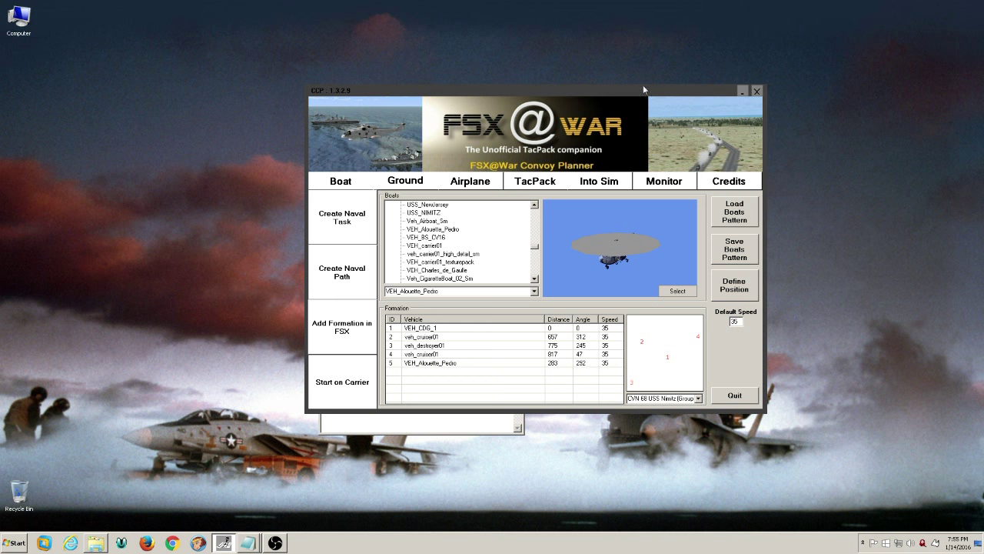
pyautogui.moveTo(638, 92); pyautogui.dragTo(806, 85)
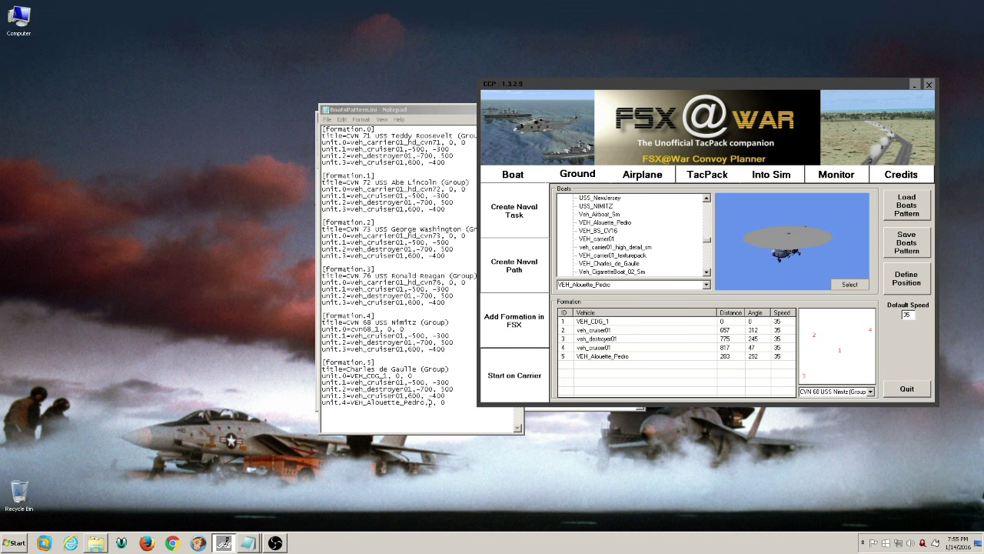
pyautogui.click(431, 402)
pyautogui.doubleClick(431, 402)
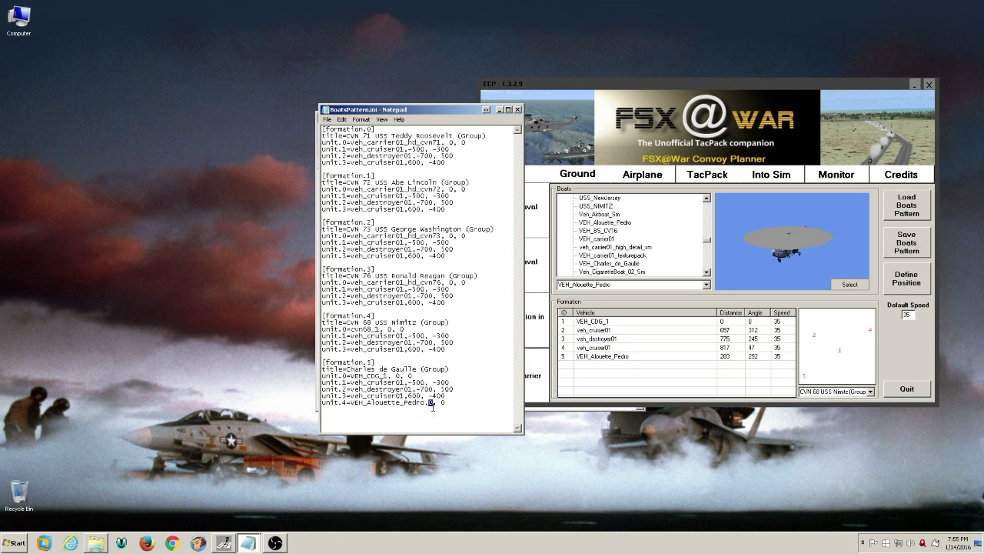
pyautogui.write('1')
pyautogui.press('BackSpace')
pyautogui.write('-100')
pyautogui.moveTo(432, 382); pyautogui.dragTo(454, 382)
pyautogui.click(452, 383)
pyautogui.moveTo(428, 382); pyautogui.dragTo(452, 382)
pyautogui.moveTo(323, 395); pyautogui.dragTo(446, 396)
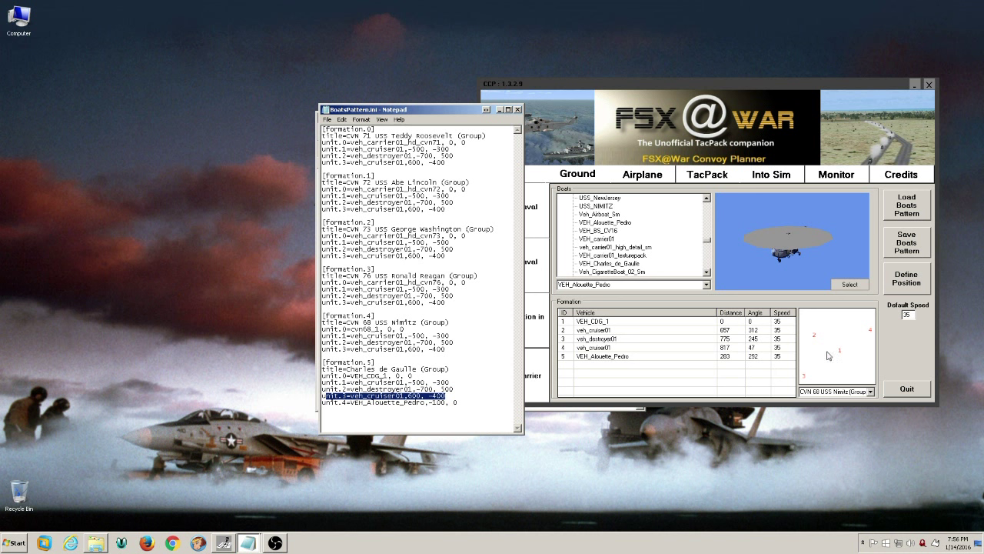
pyautogui.click(451, 393)
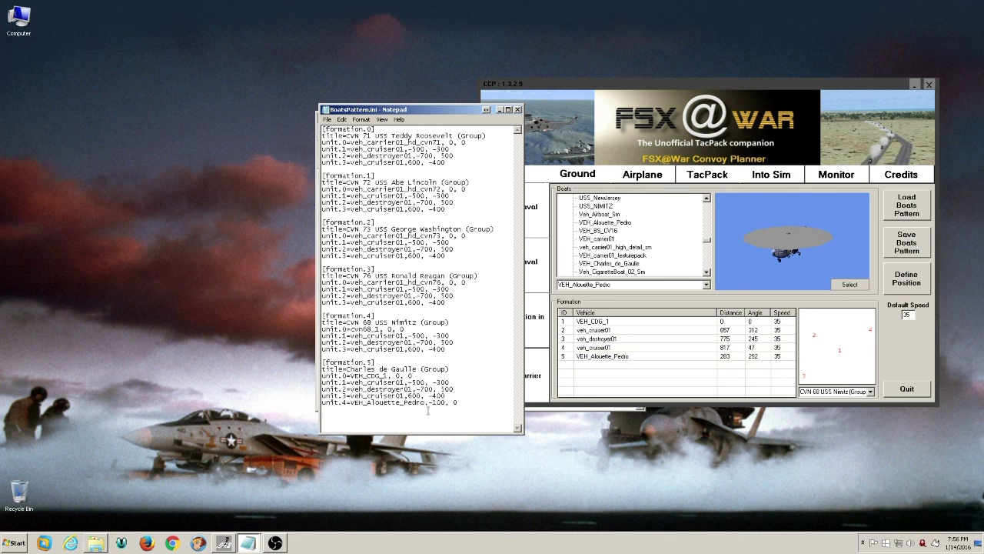
# Step: Set the second position offset of unit.4 in [formation.5] to -100 and save BoatsPattern.ini
pyautogui.moveTo(425, 402); pyautogui.dragTo(444, 403)
pyautogui.doubleClick(453, 402)
pyautogui.write('-100')
pyautogui.click(327, 119)
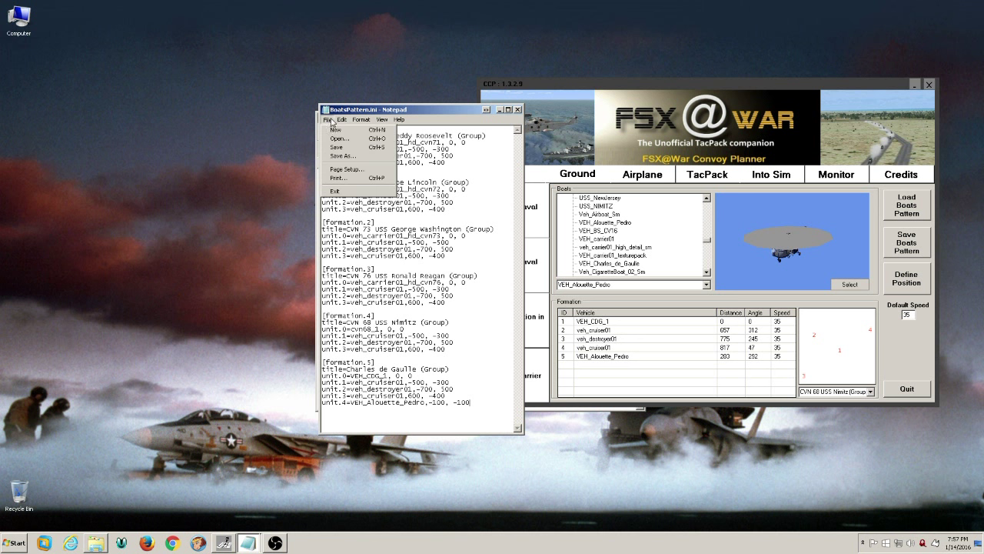
pyautogui.click(336, 148)
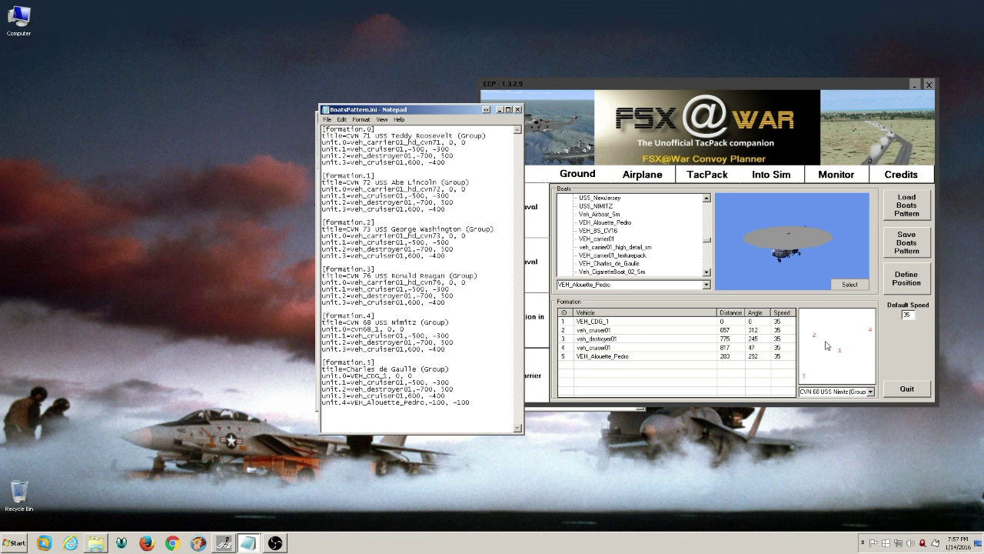
# Step: Try to find the Charles de Gaulle group among the formation presets of the naval task already open in the planner
pyautogui.click(824, 392)
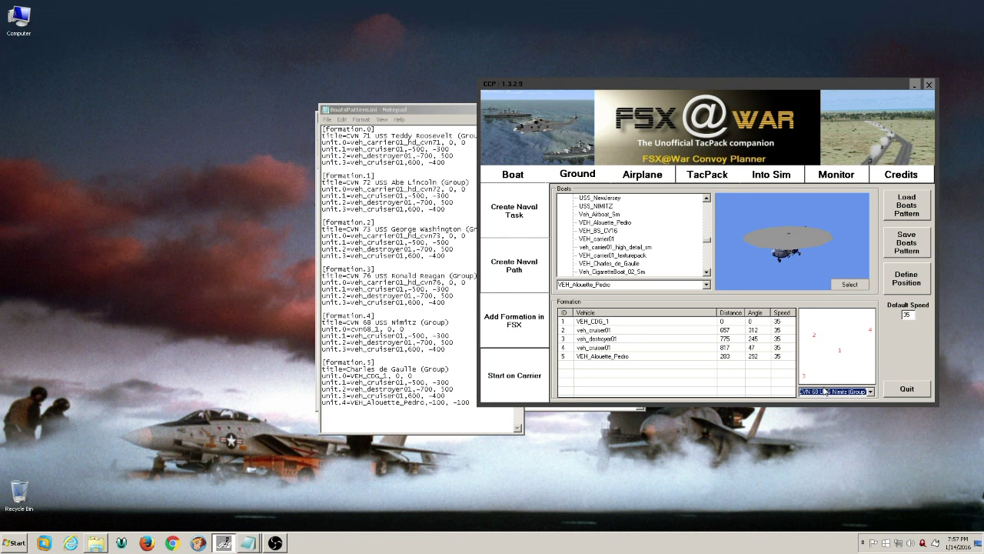
pyautogui.click(870, 391)
pyautogui.click(815, 414)
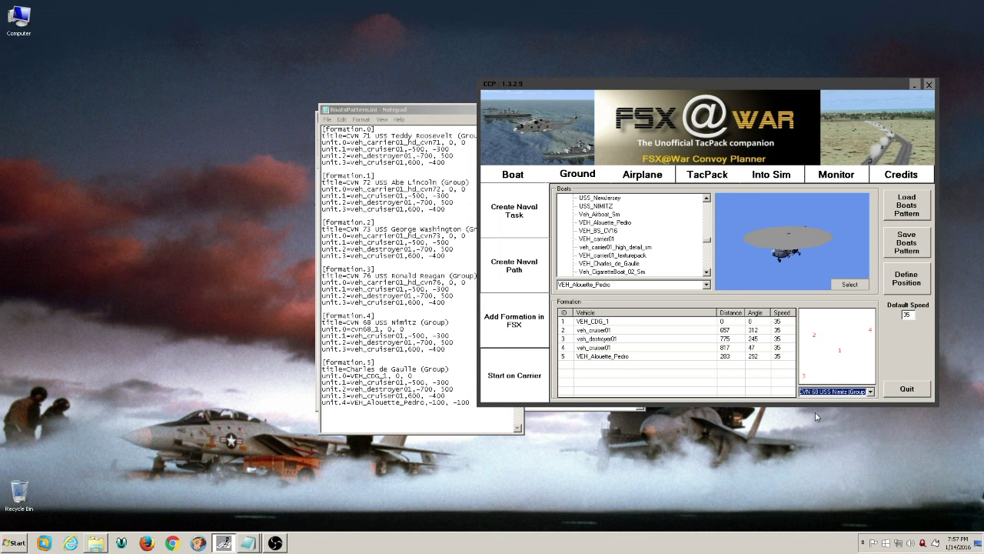
pyautogui.click(872, 393)
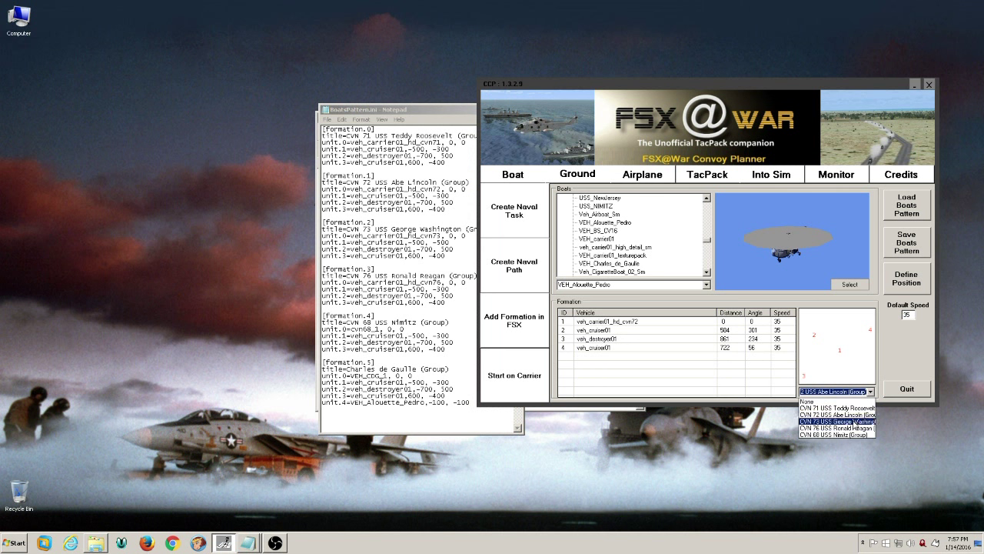
pyautogui.click(842, 435)
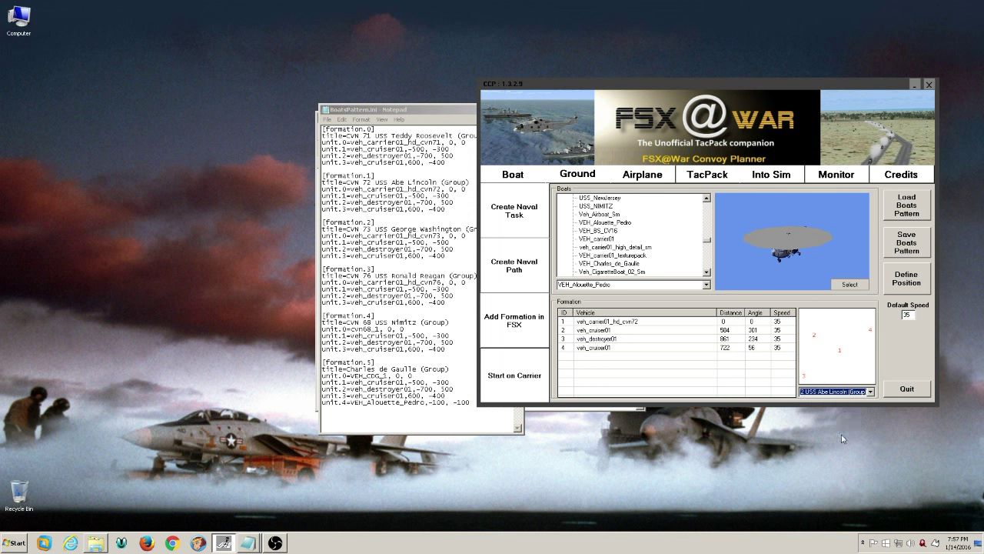
pyautogui.click(871, 392)
pyautogui.click(827, 427)
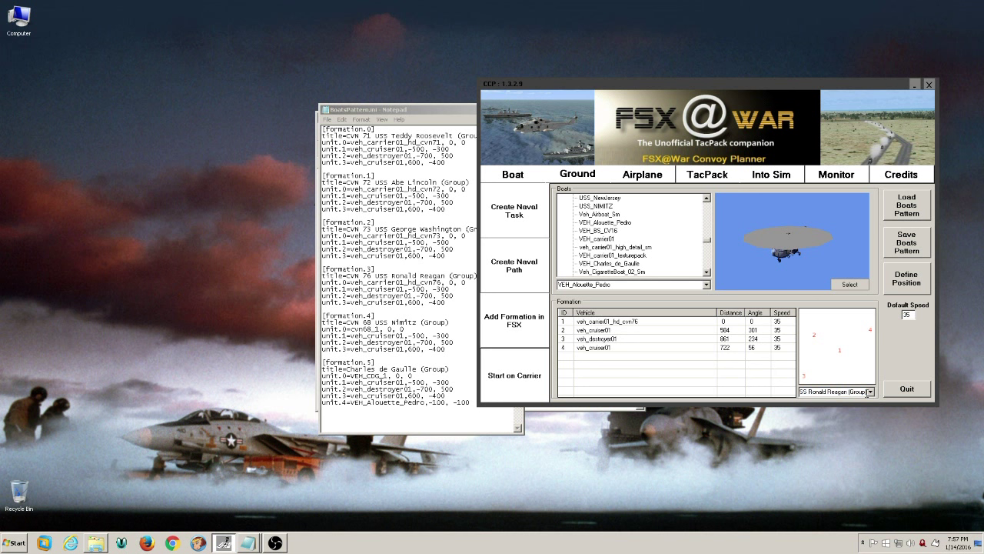
pyautogui.click(871, 392)
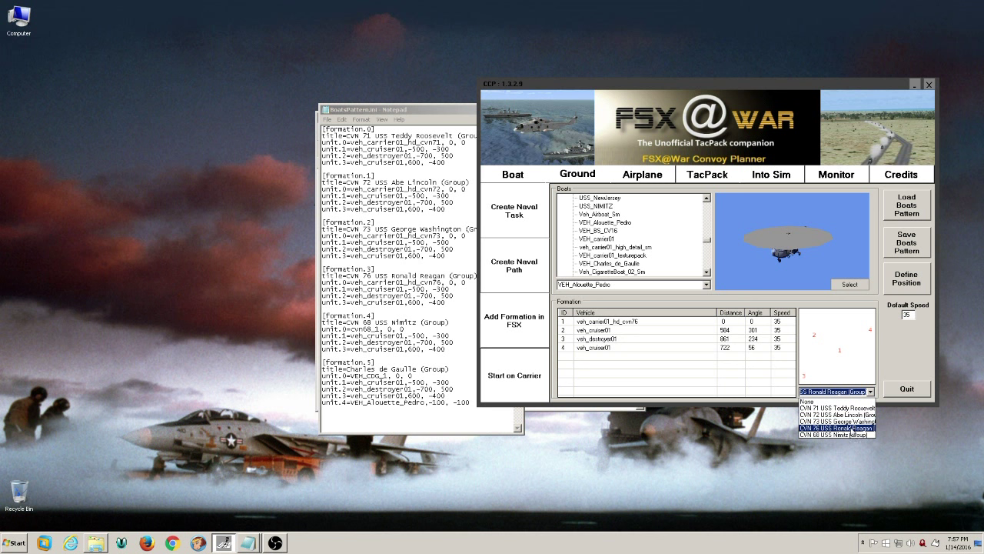
pyautogui.click(852, 428)
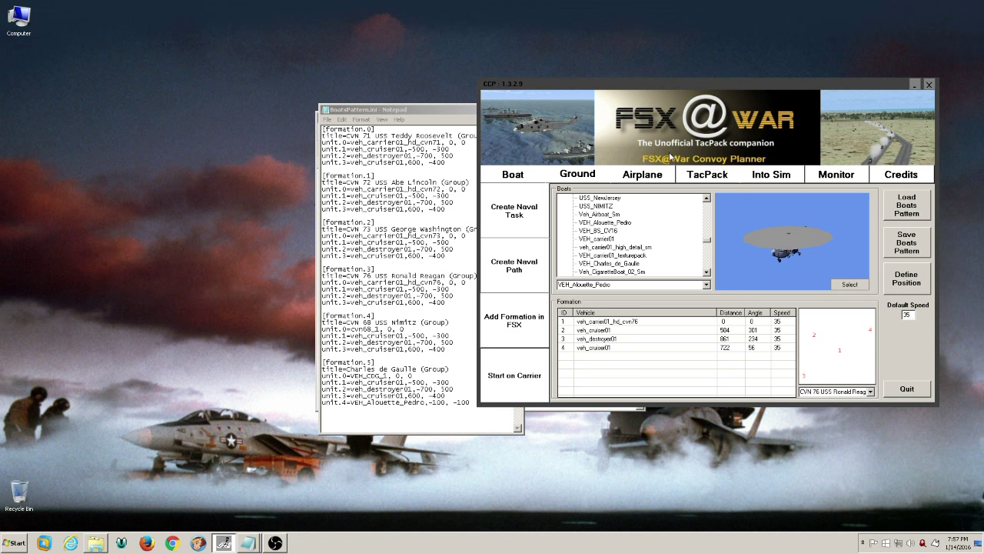
# Step: Restart the naval task without saving the current convoy and load the Charles de Gaulle (Group) formation preset
pyautogui.click(564, 176)
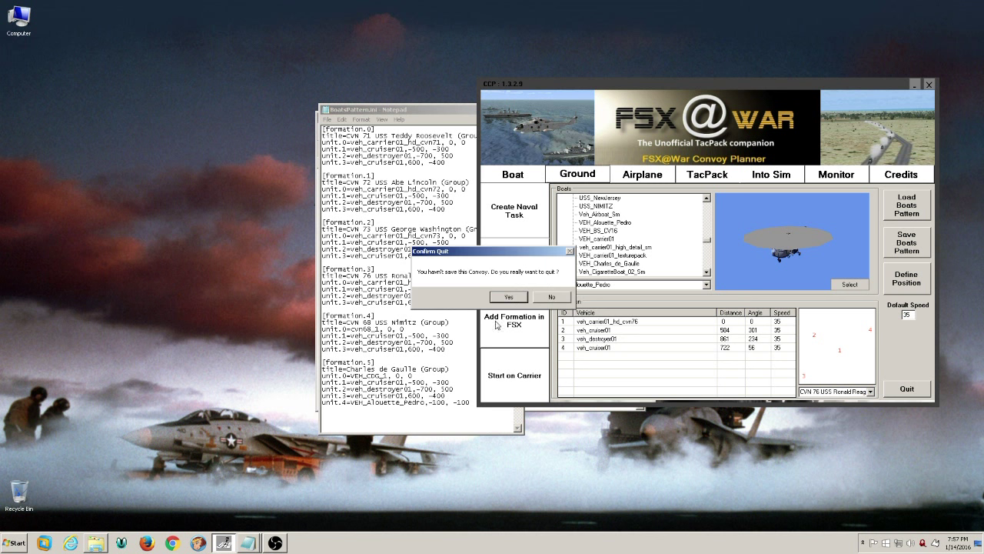
pyautogui.click(519, 296)
pyautogui.click(511, 176)
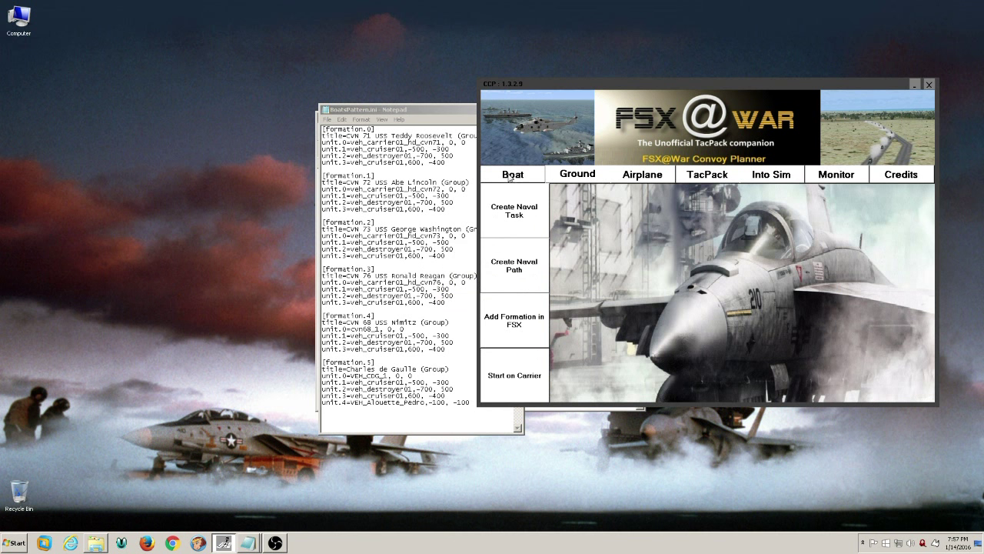
pyautogui.click(514, 210)
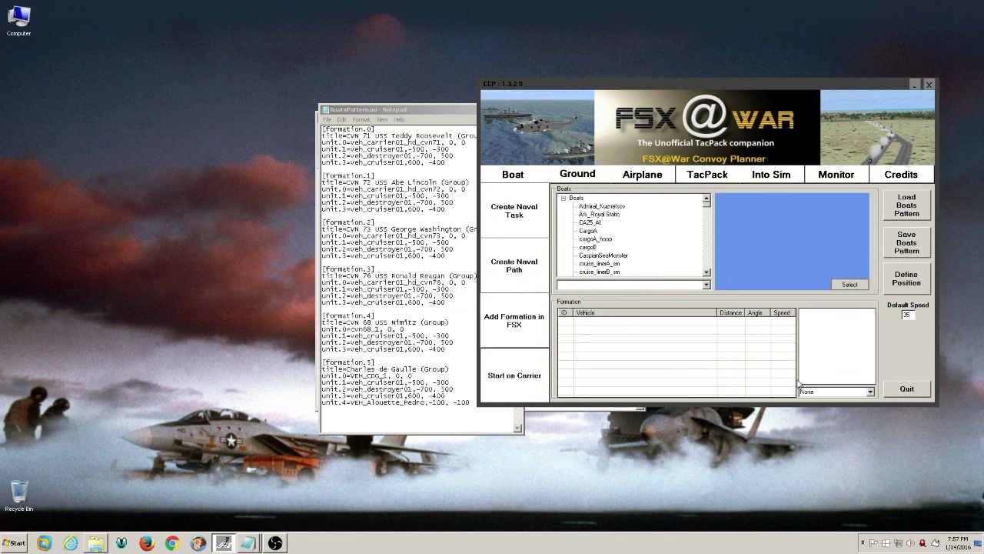
pyautogui.click(870, 393)
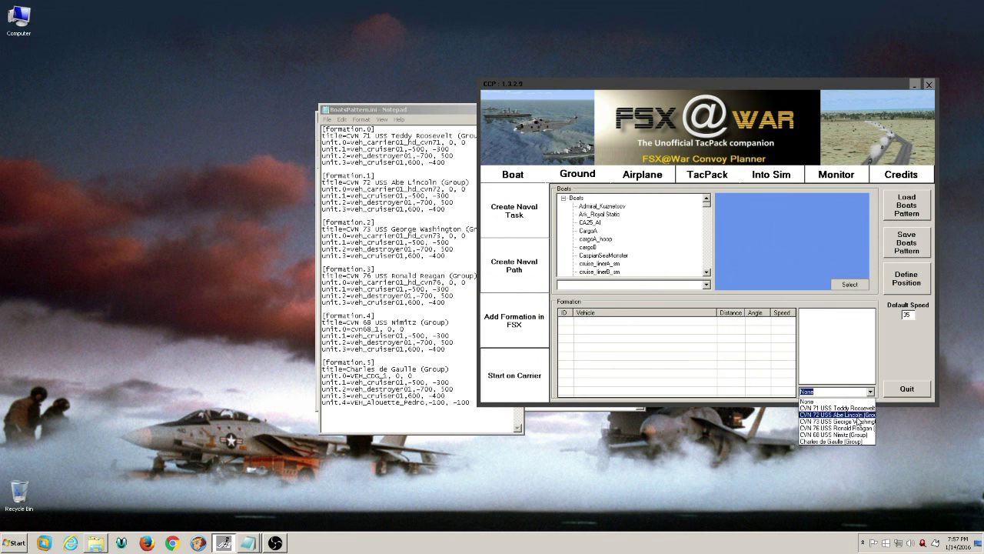
pyautogui.click(835, 444)
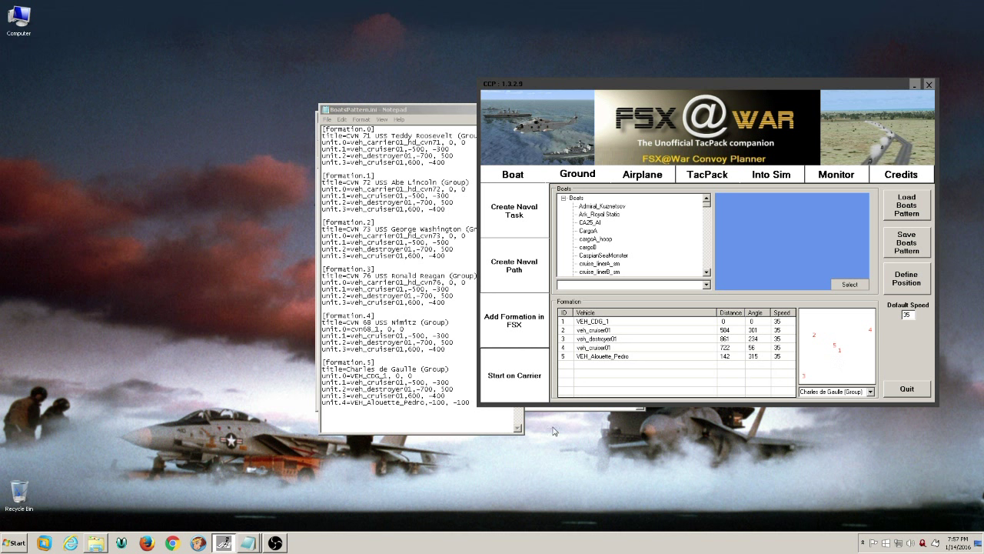
# Step: Set the second position offset of unit.4 in [formation.5] to 100 and save BoatsPattern.ini
pyautogui.click(448, 405)
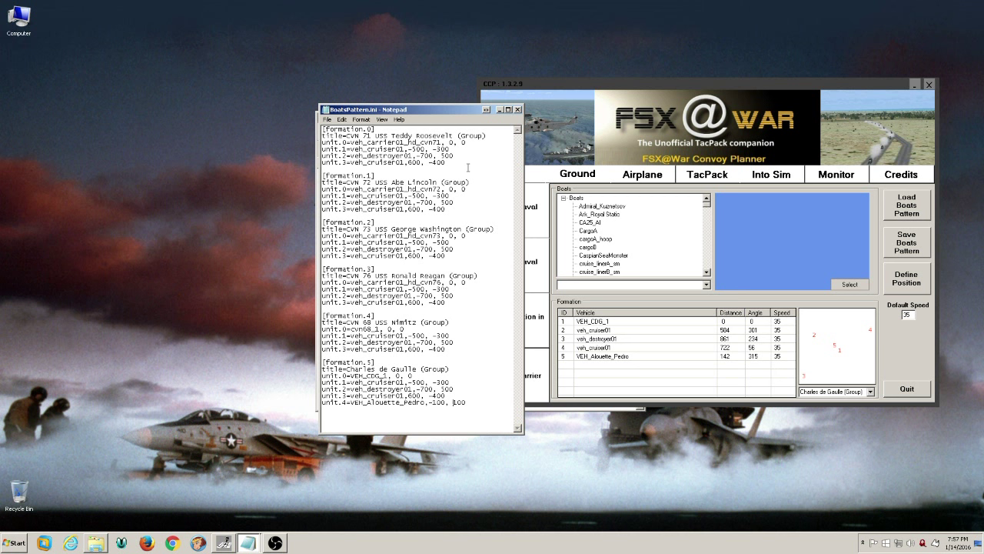
pyautogui.click(327, 120)
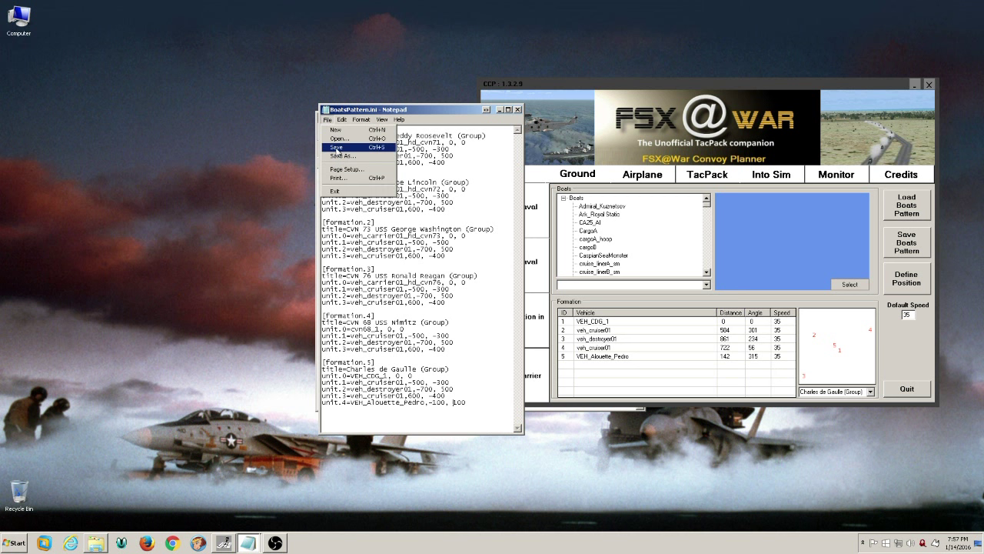
pyautogui.click(336, 147)
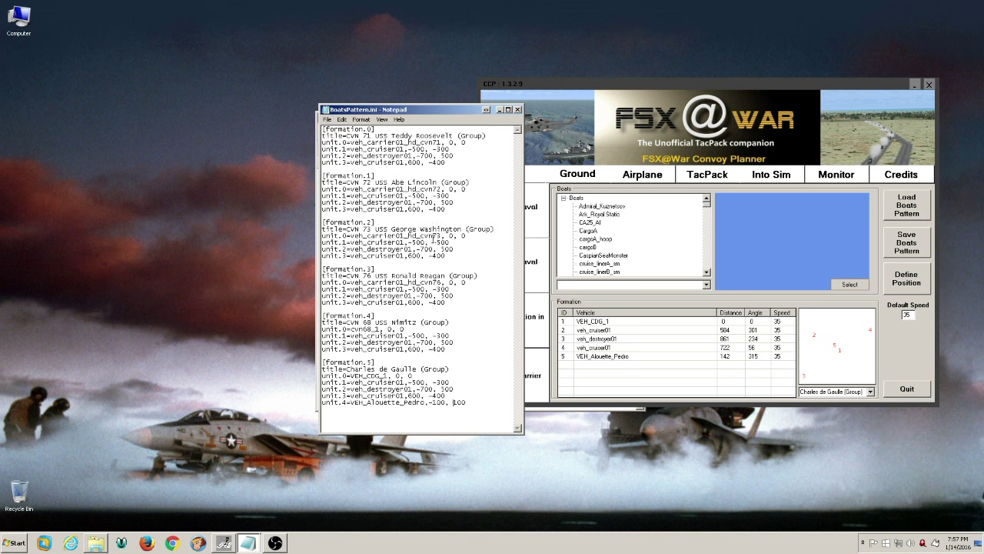
# Step: Reload the Charles de Gaulle (Group) formation preset in the planner to check the helicopter's position
pyautogui.click(870, 391)
pyautogui.click(842, 435)
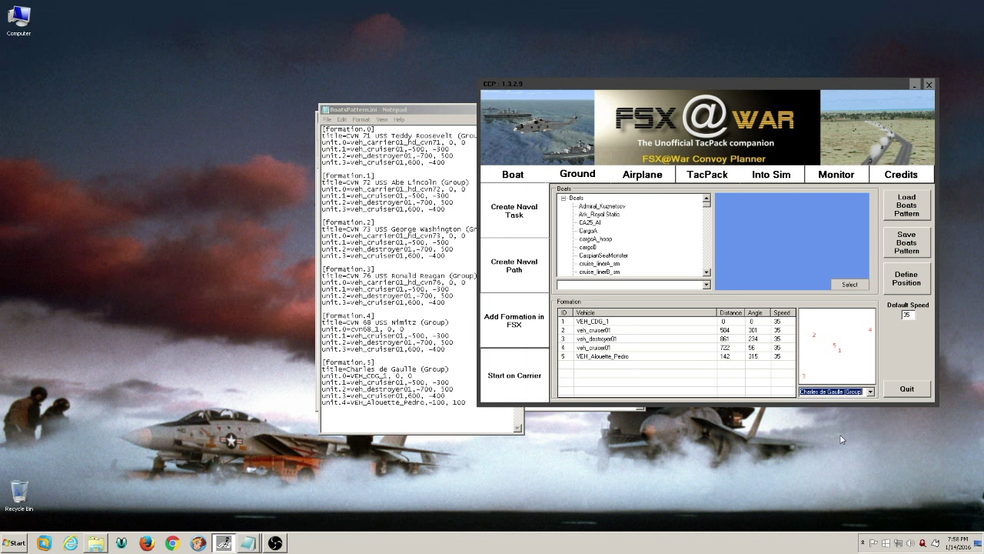
pyautogui.click(870, 393)
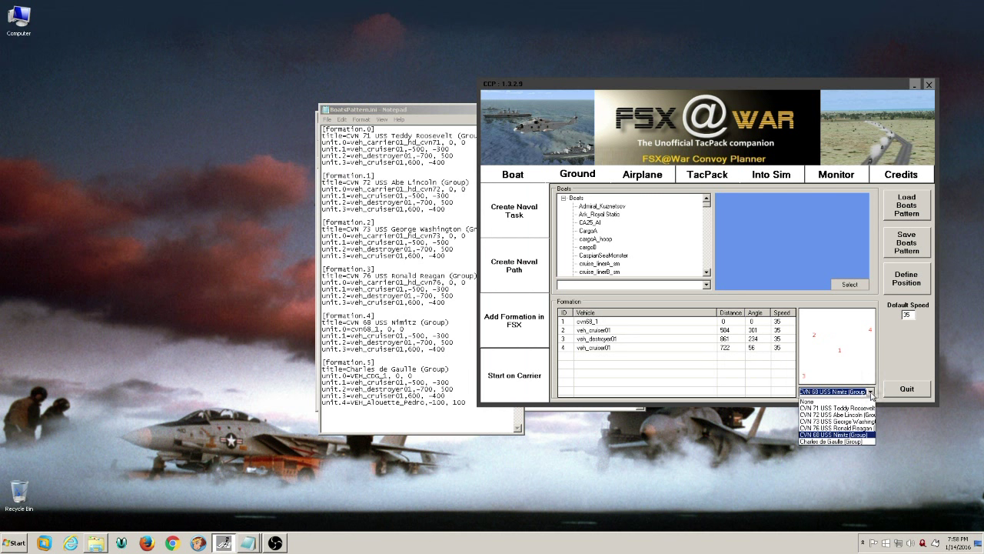
pyautogui.click(841, 442)
pyautogui.click(865, 373)
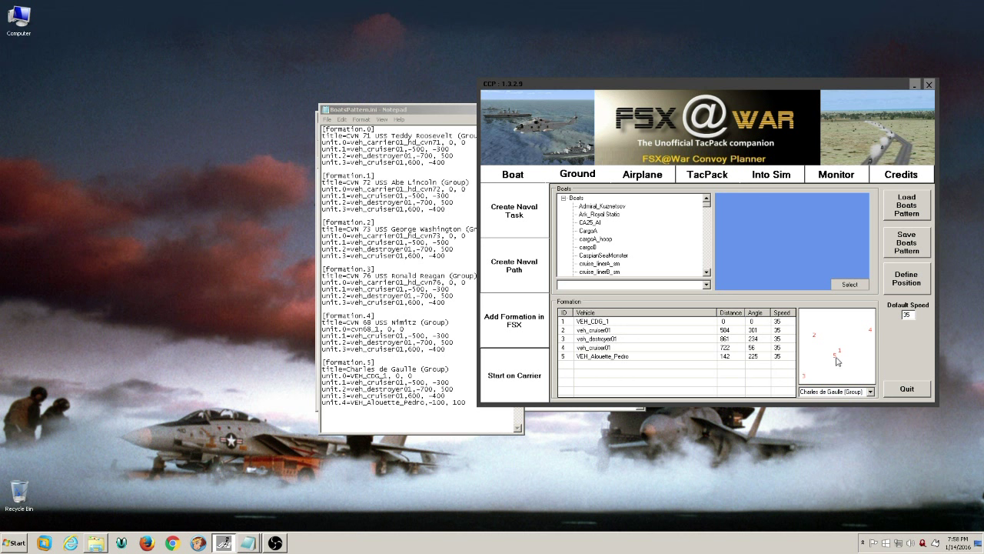
# Step: Set the second position offset of unit.4 in [formation.5] to 0 and save BoatsPattern.ini
pyautogui.doubleClick(459, 403)
pyautogui.write('0')
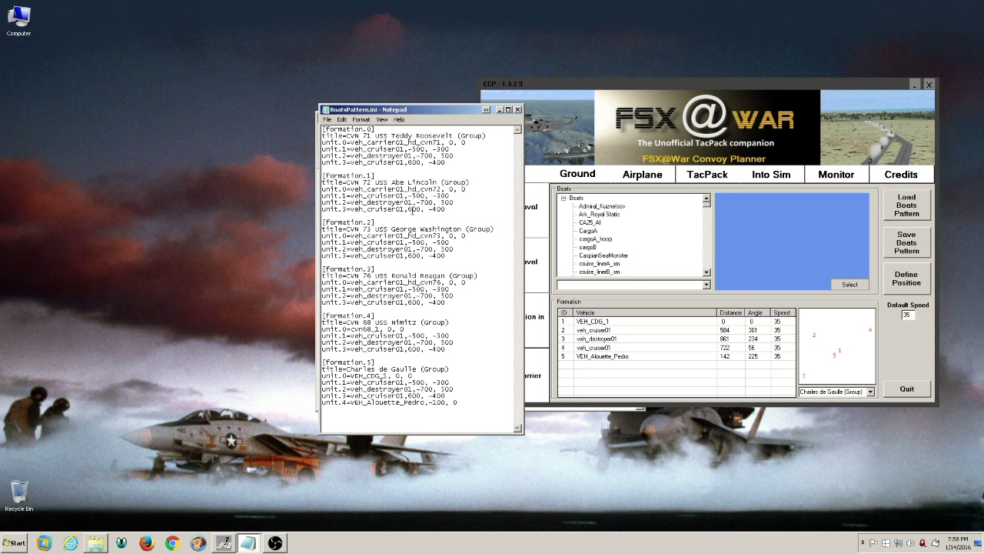
pyautogui.click(326, 119)
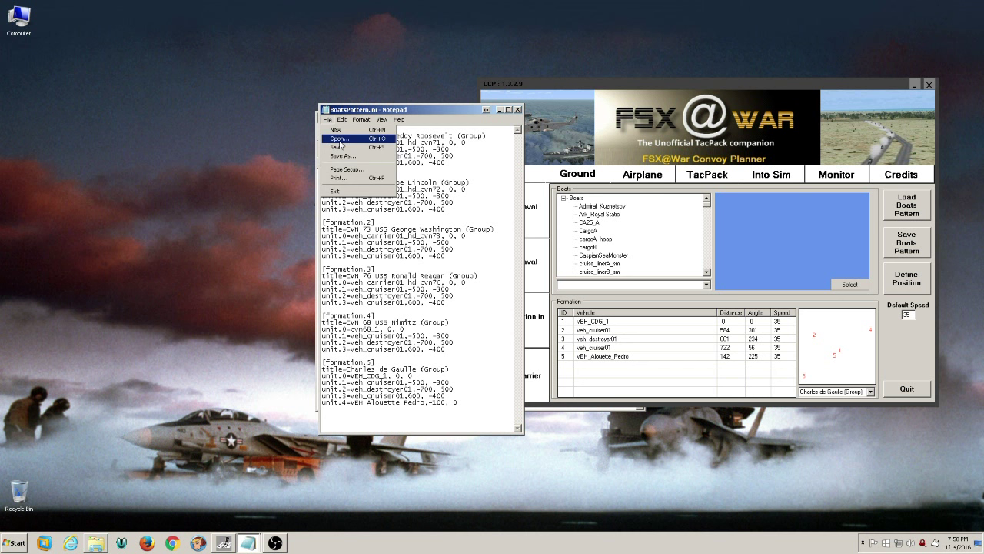
pyautogui.click(337, 148)
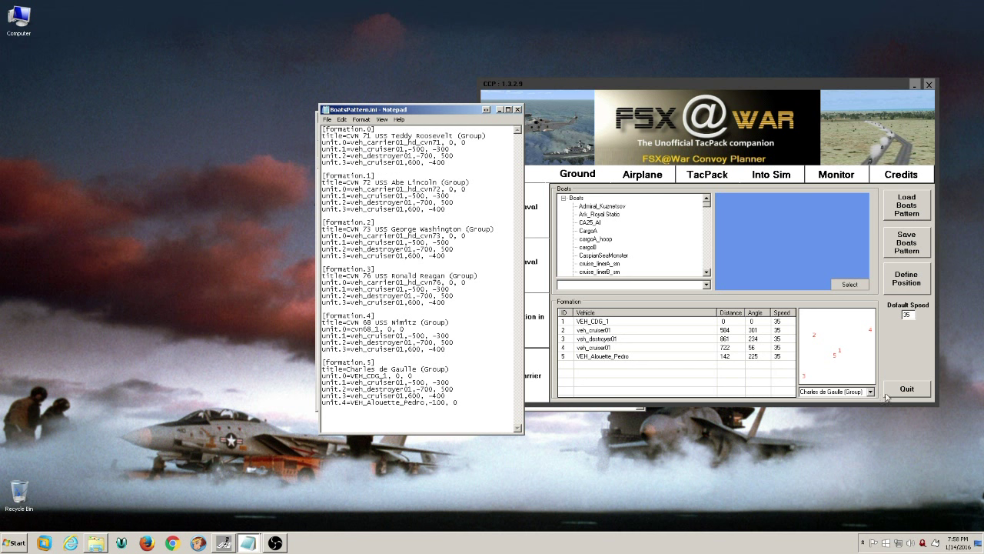
# Step: Apply the edited Charles de Gaulle (Group) formation preset again and move the planner window further over the text file
pyautogui.click(850, 391)
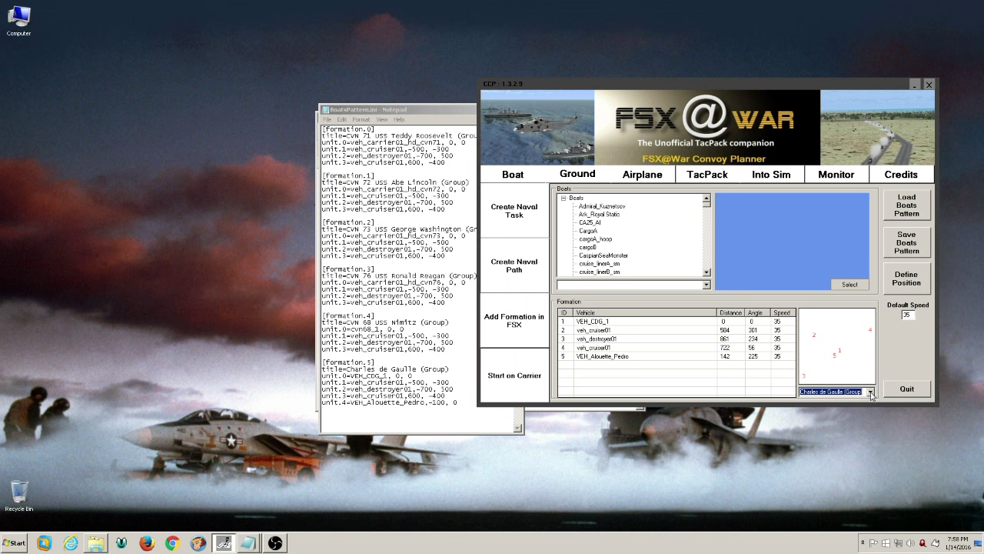
pyautogui.click(855, 393)
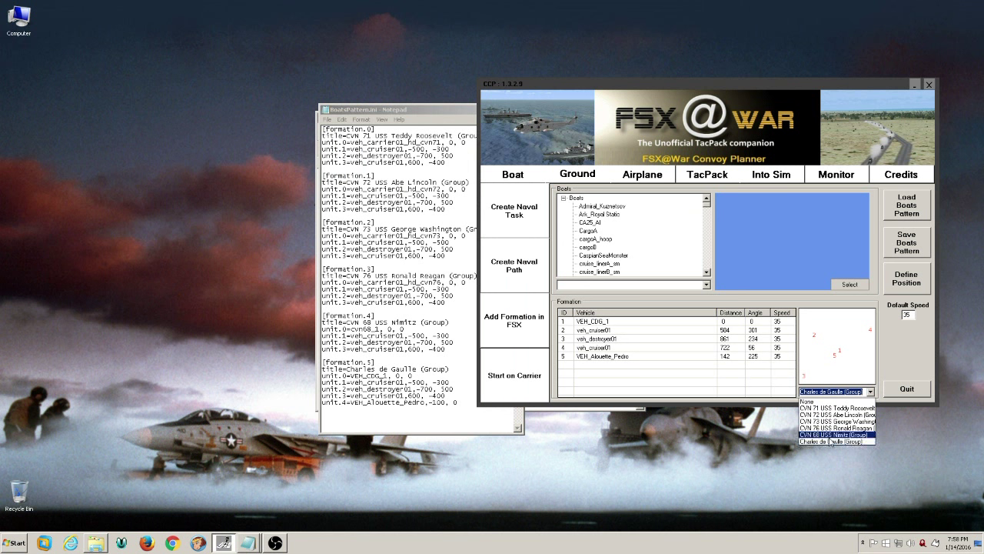
pyautogui.click(830, 442)
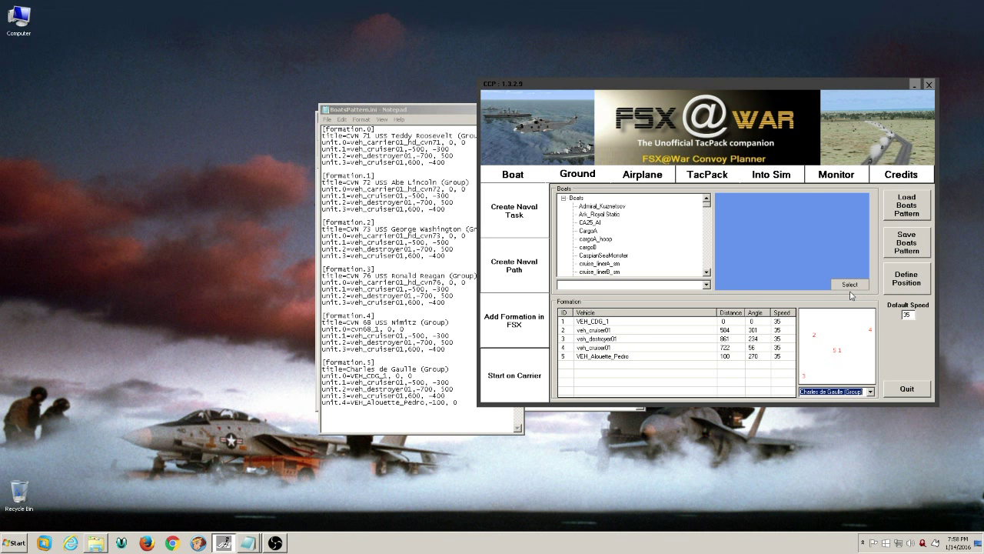
pyautogui.moveTo(743, 85); pyautogui.dragTo(665, 79)
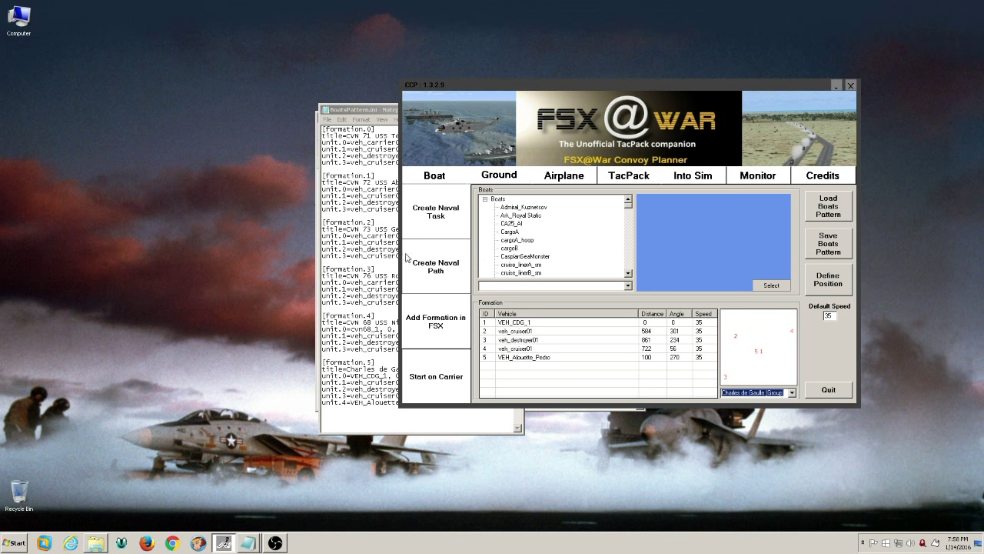
pyautogui.click(931, 287)
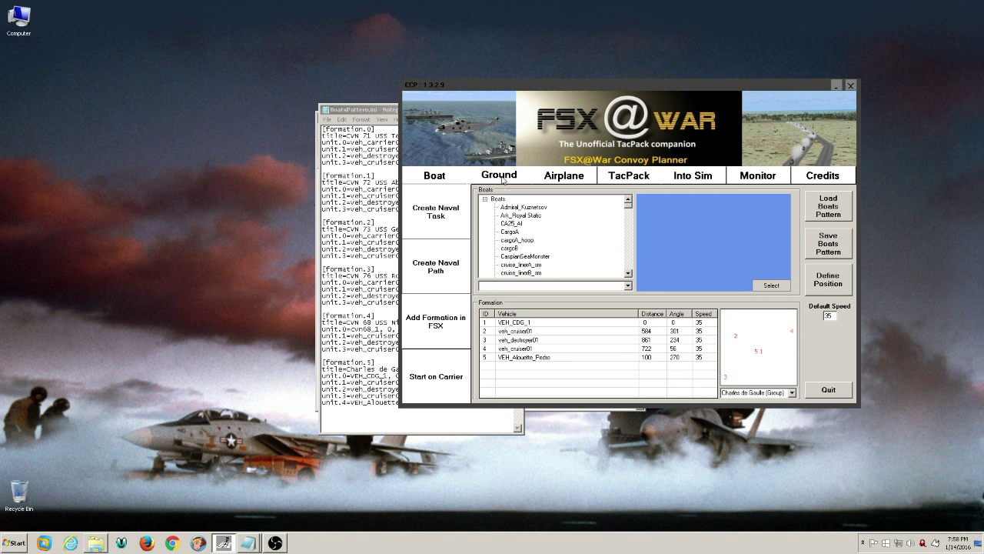
# Step: Switch the planner to airplane planning and centre its map on the destination "oceana nas"
pyautogui.click(566, 177)
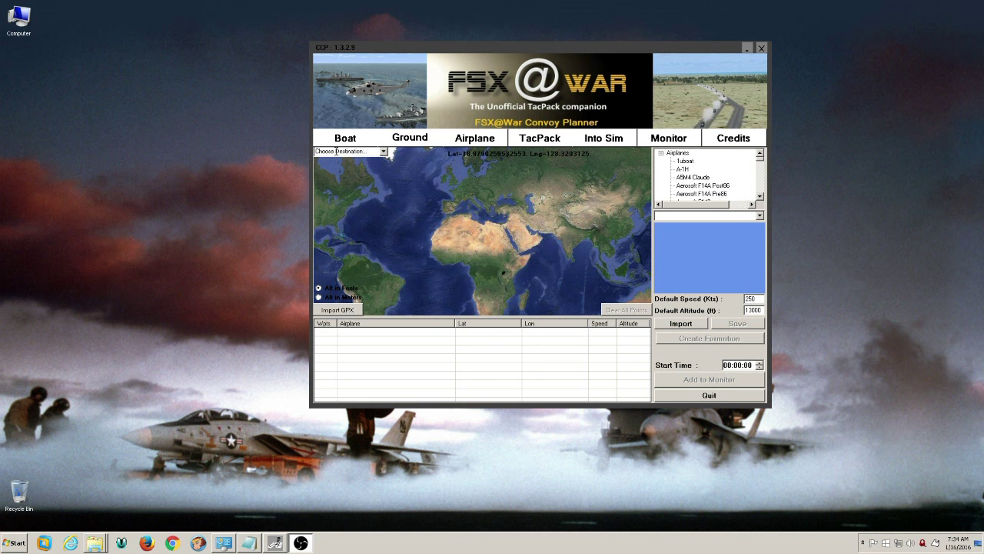
pyautogui.click(336, 151)
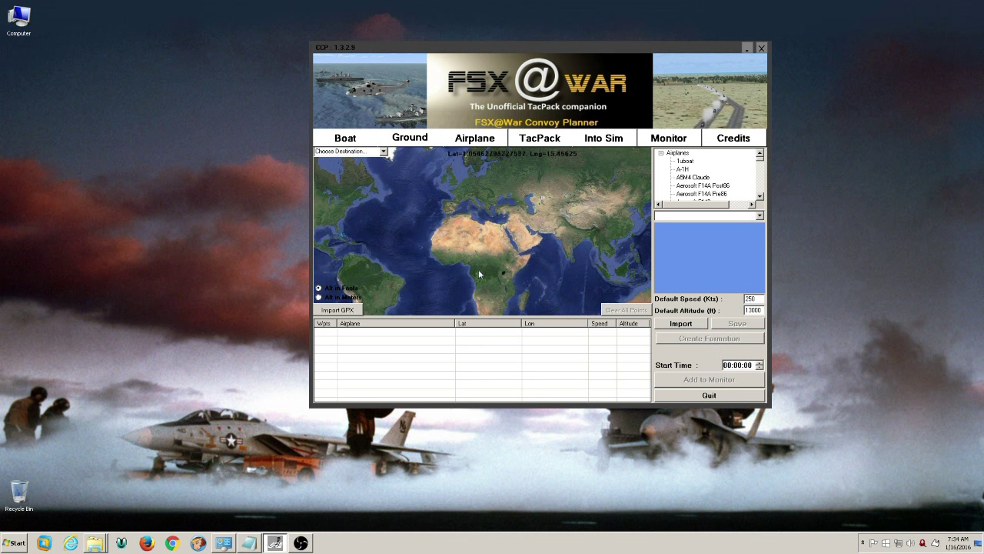
pyautogui.click(359, 154)
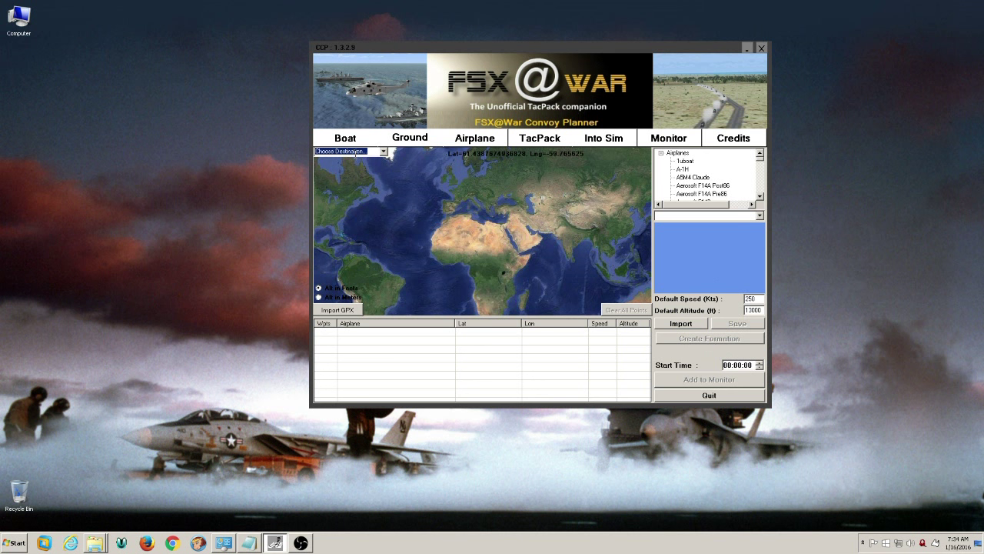
pyautogui.write('oceana nas')
pyautogui.press('Return')
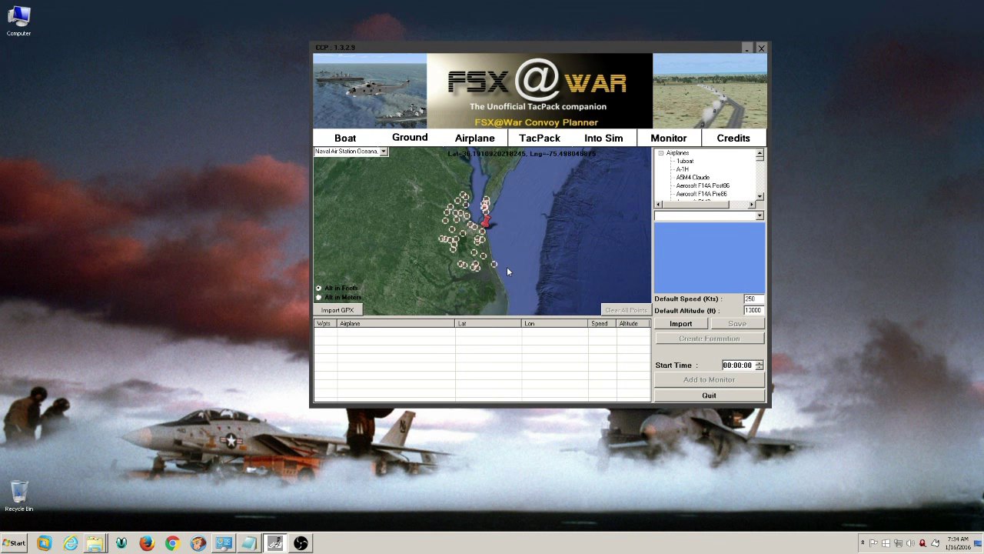
# Step: Examine the circled airports around Oceana NAS on the map at several zoom levels, and close the planner window
pyautogui.scroll(1, 517, 251)
pyautogui.scroll(1, 482, 230)
pyautogui.scroll(-2, 433, 208)
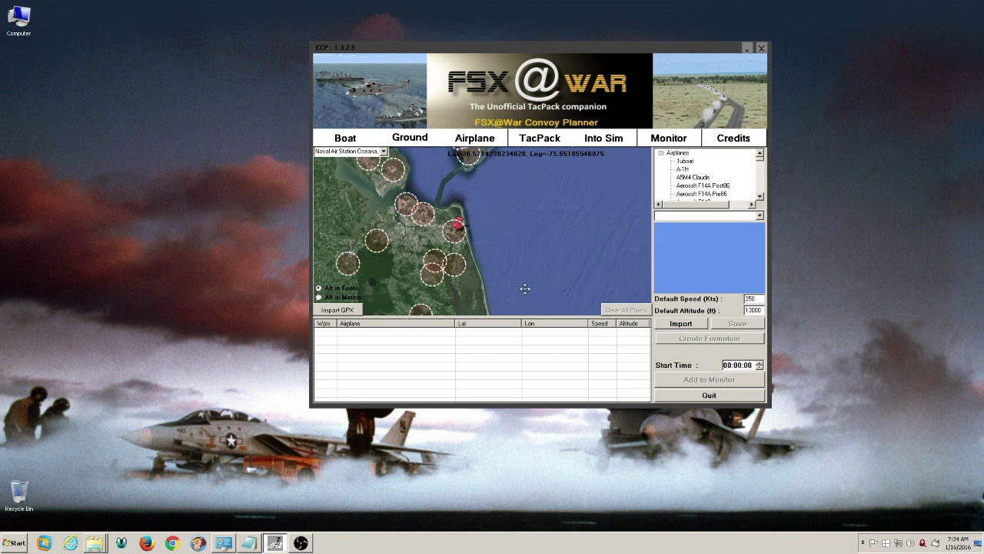
pyautogui.scroll(2, 422, 207)
pyautogui.scroll(3, 482, 230)
pyautogui.scroll(-1, 482, 234)
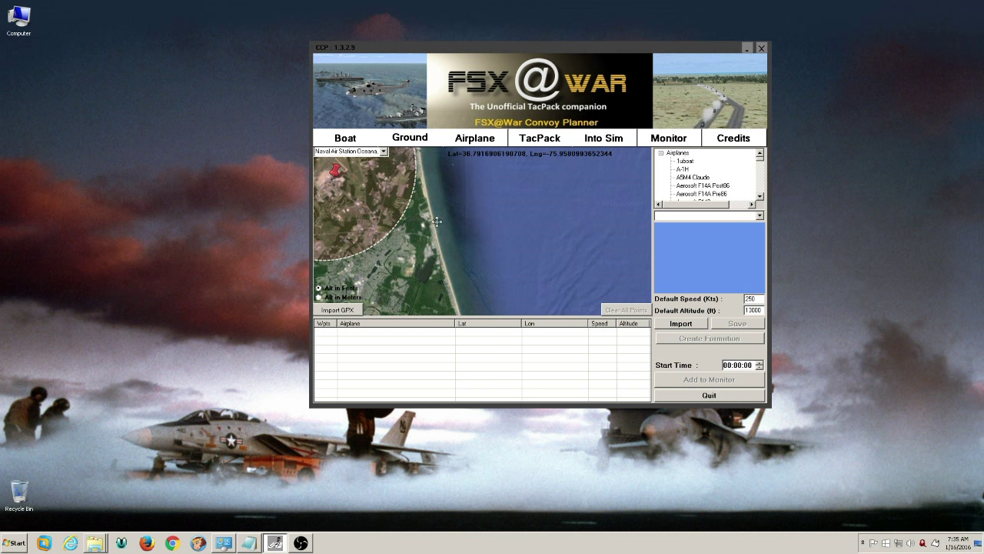
pyautogui.scroll(1, 423, 194)
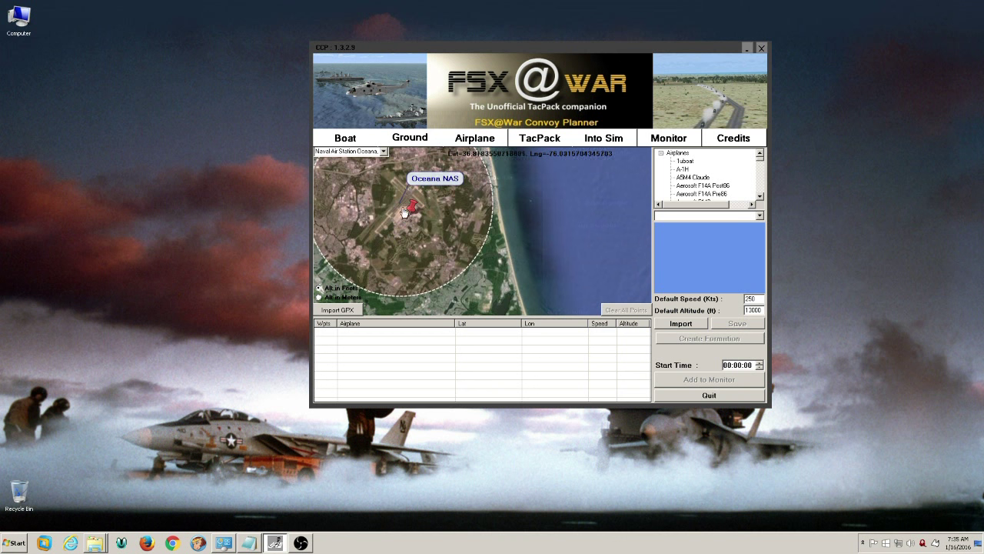
pyautogui.scroll(2, 554, 231)
pyautogui.scroll(-1, 482, 230)
pyautogui.scroll(-1, 447, 263)
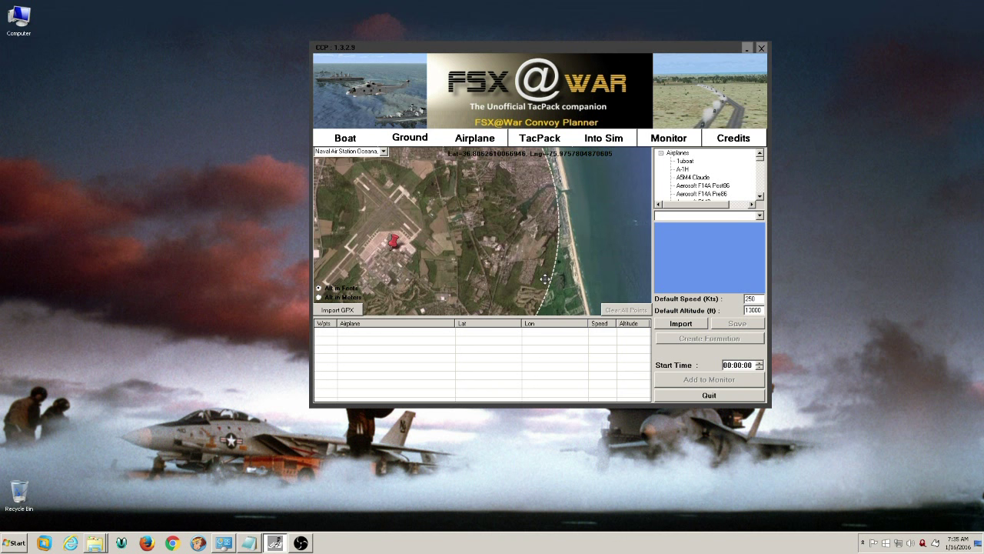
pyautogui.scroll(-1, 483, 234)
pyautogui.scroll(-2, 483, 234)
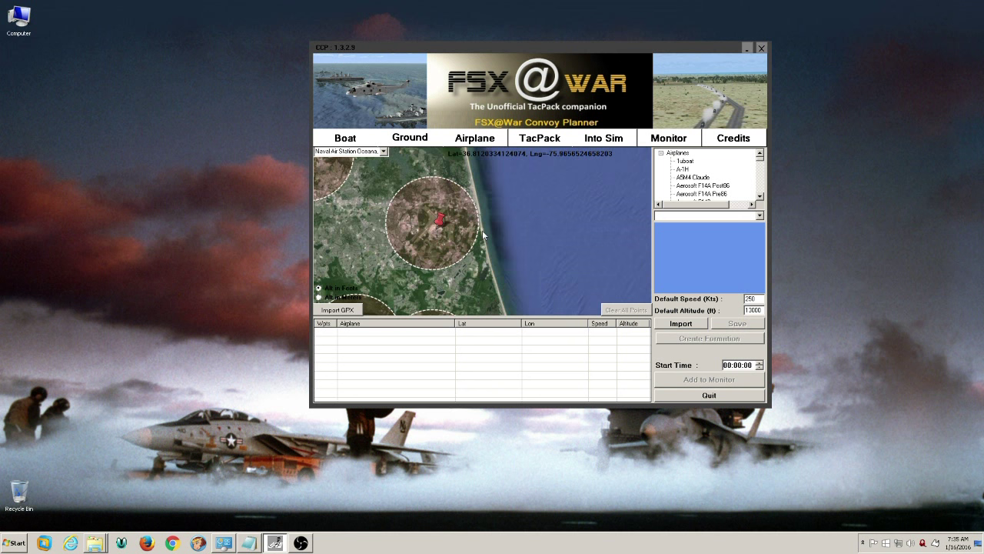
pyautogui.moveTo(482, 261); pyautogui.dragTo(457, 222)
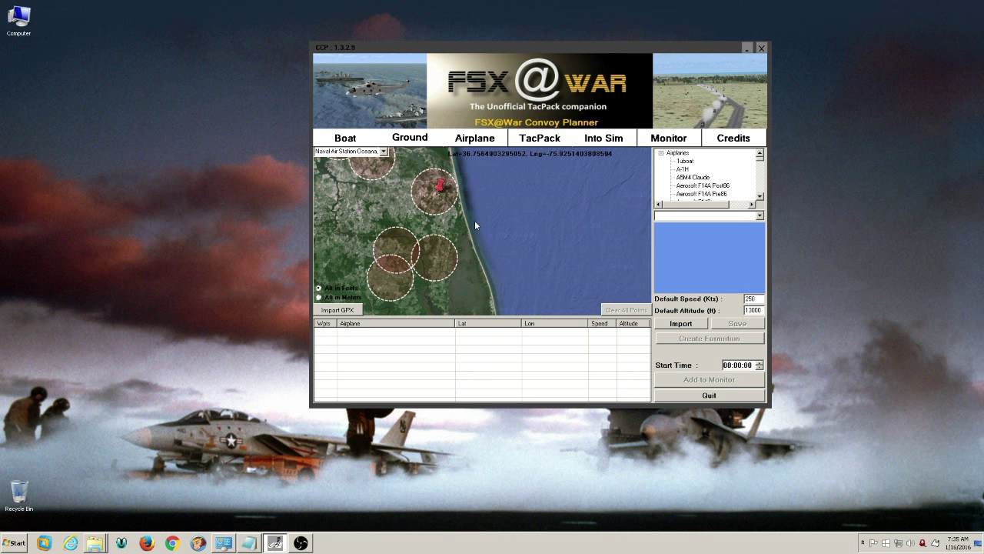
pyautogui.moveTo(472, 220); pyautogui.dragTo(490, 262)
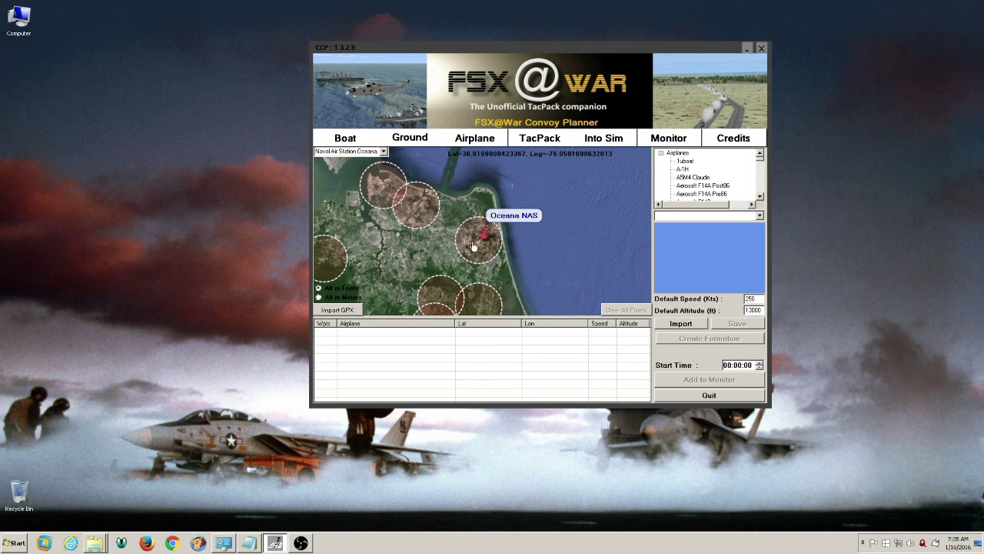
pyautogui.moveTo(421, 206)
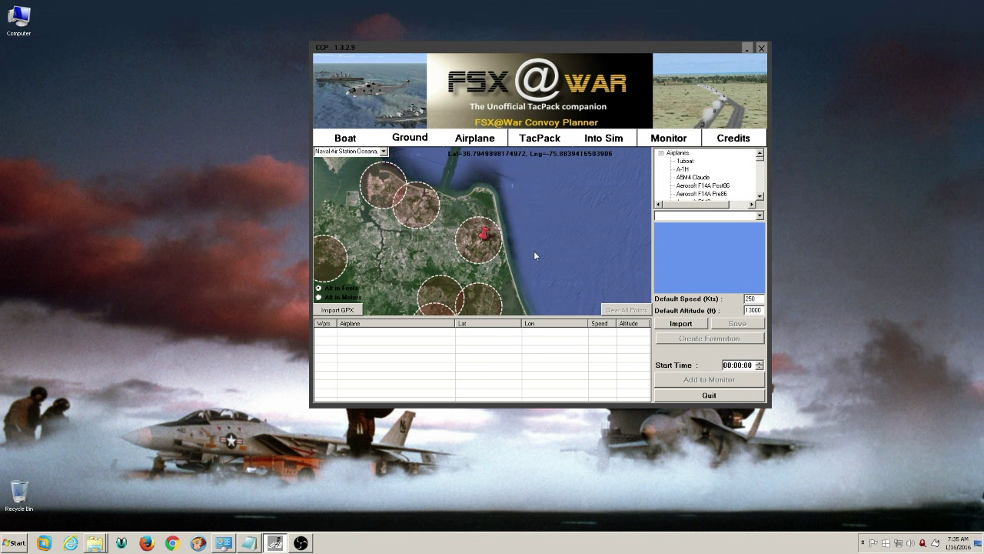
pyautogui.scroll(1, 534, 251)
pyautogui.moveTo(435, 229); pyautogui.dragTo(561, 286)
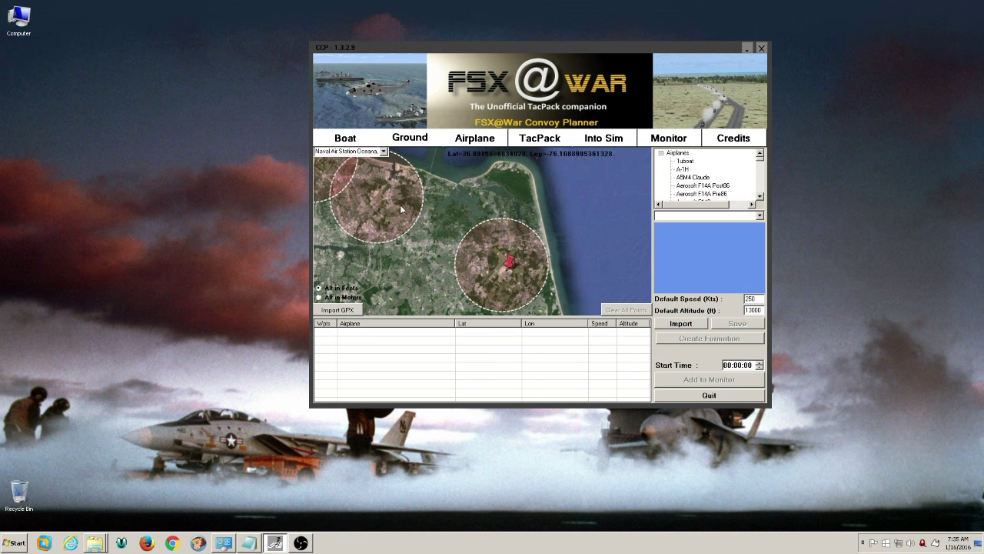
pyautogui.moveTo(377, 200)
pyautogui.click(761, 49)
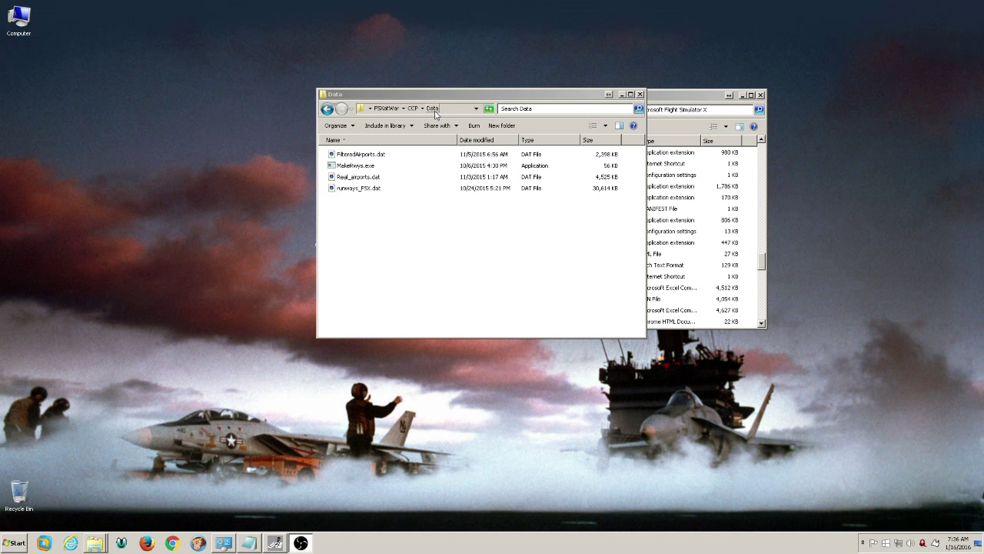
# Step: Copy MakeRwys.exe from the FSXatWar CCP Data folder into the Microsoft Flight Simulator X folder and run it there
pyautogui.click(364, 168)
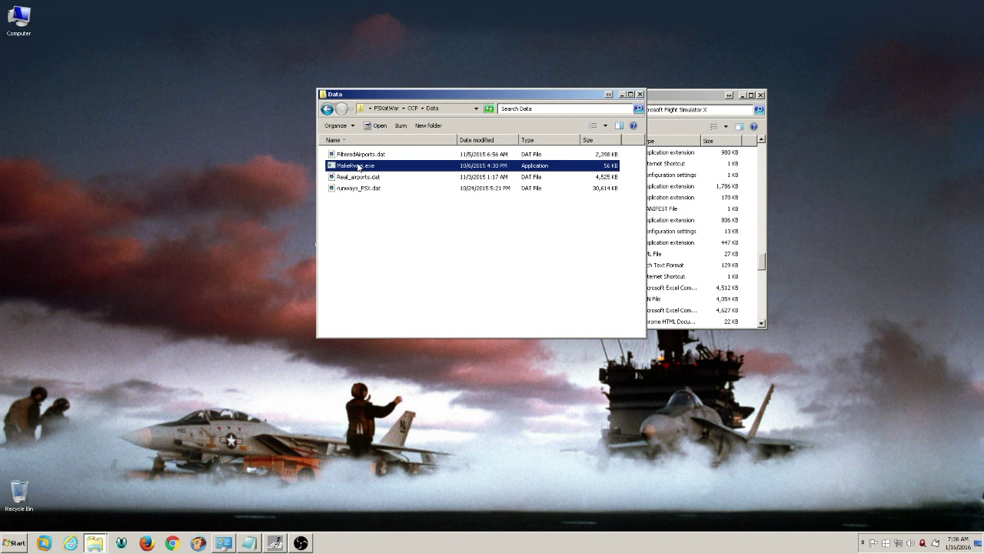
pyautogui.rightClick(359, 167)
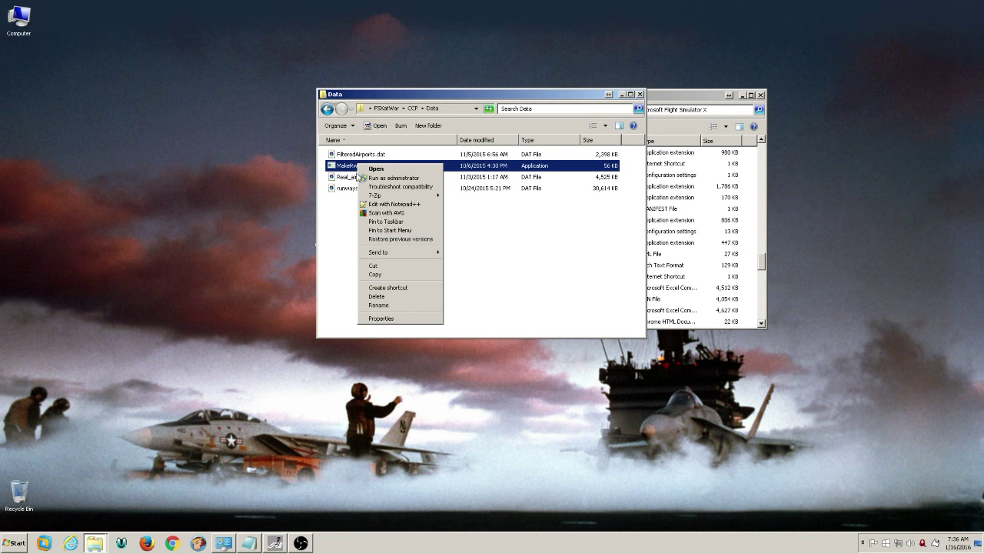
pyautogui.click(382, 274)
pyautogui.click(680, 93)
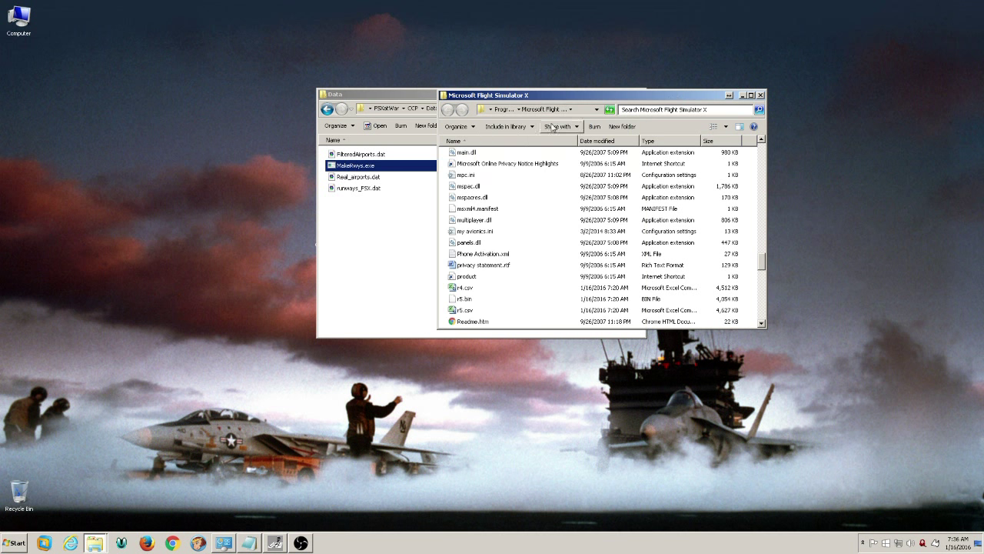
pyautogui.click(583, 112)
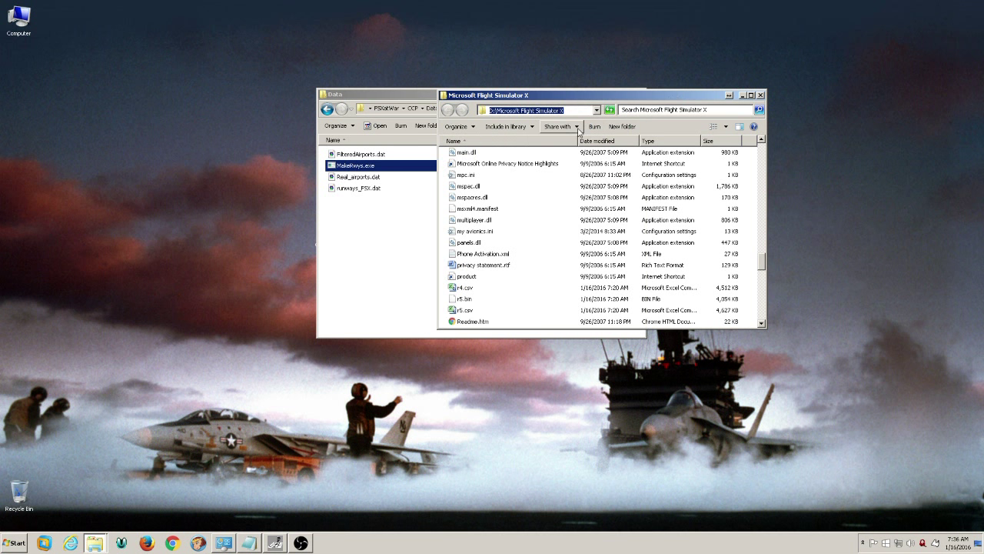
pyautogui.rightClick(559, 300)
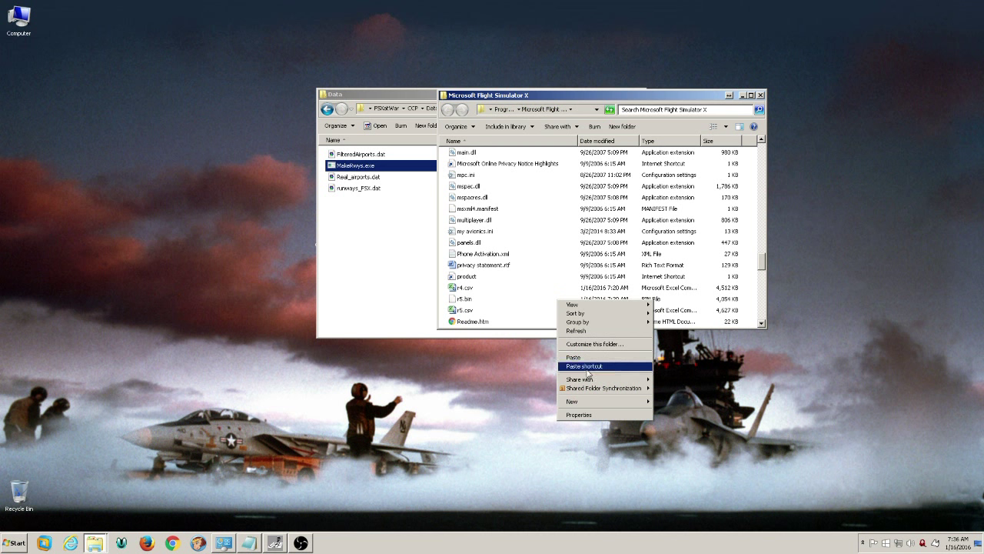
pyautogui.click(583, 358)
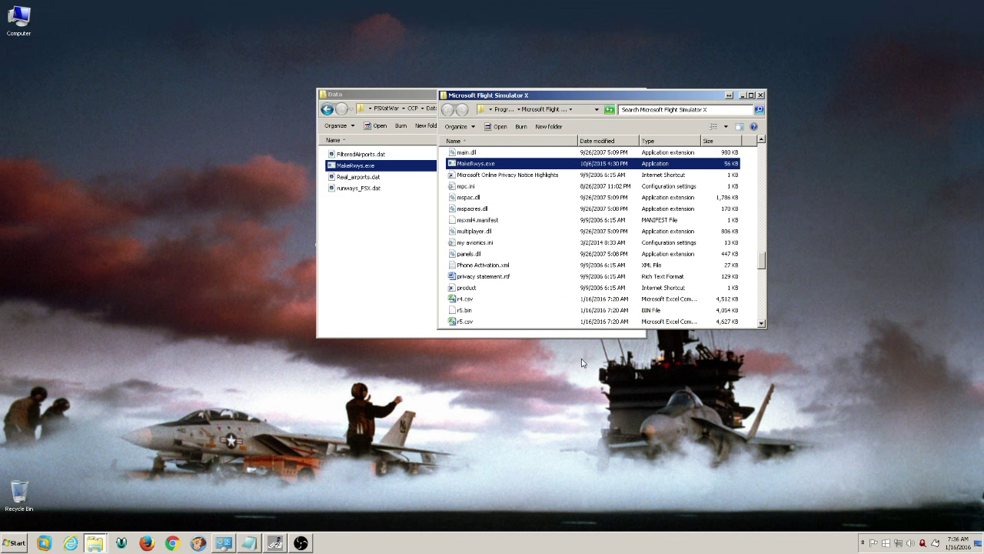
pyautogui.doubleClick(474, 164)
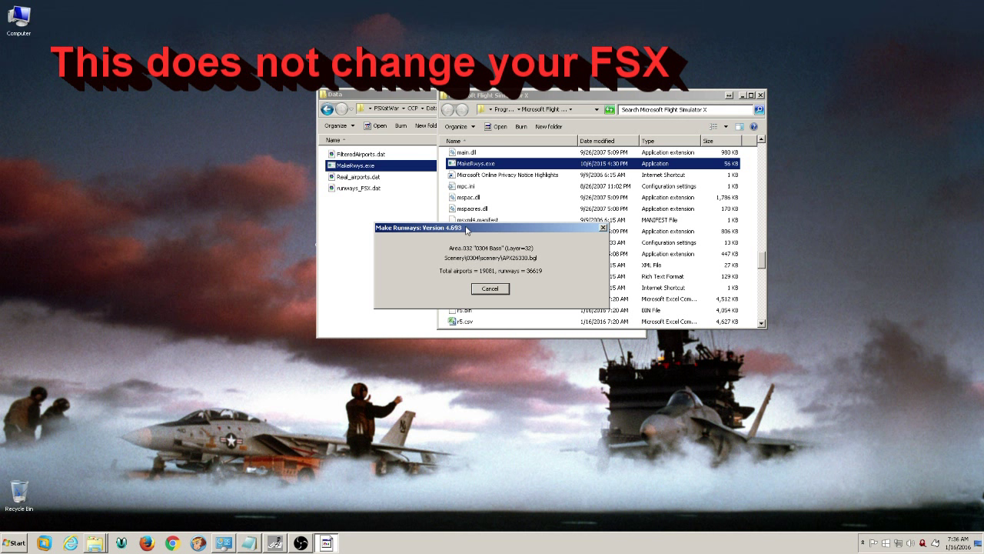
# Step: Dismiss the finished MakeRwys run and delete MakeRwys.exe from the Microsoft Flight Simulator X folder
pyautogui.moveTo(476, 229); pyautogui.dragTo(549, 229)
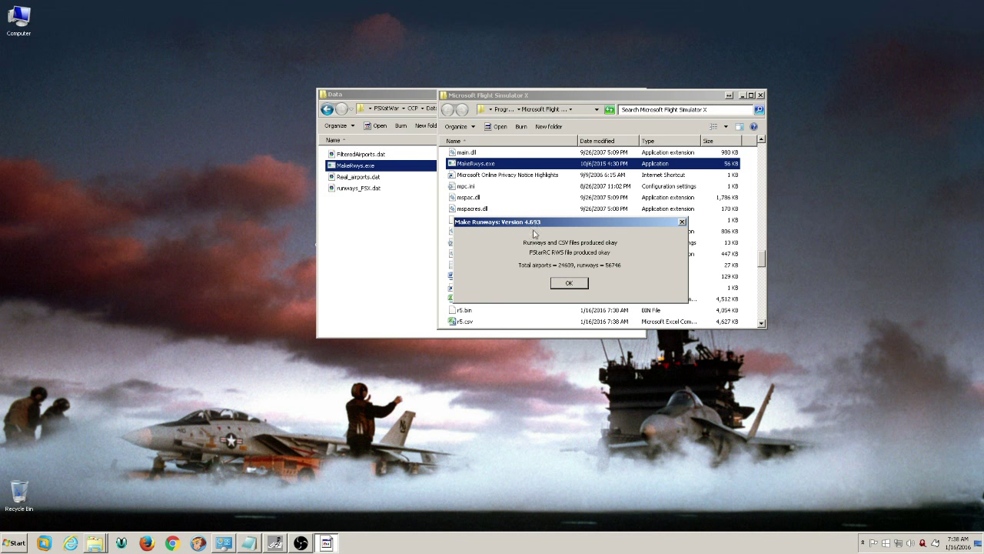
pyautogui.click(569, 284)
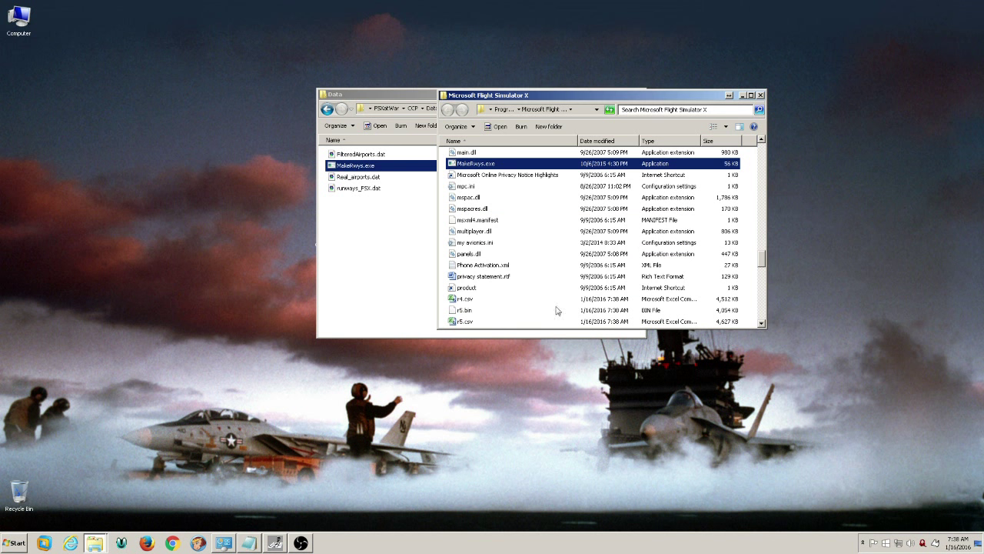
pyautogui.click(478, 175)
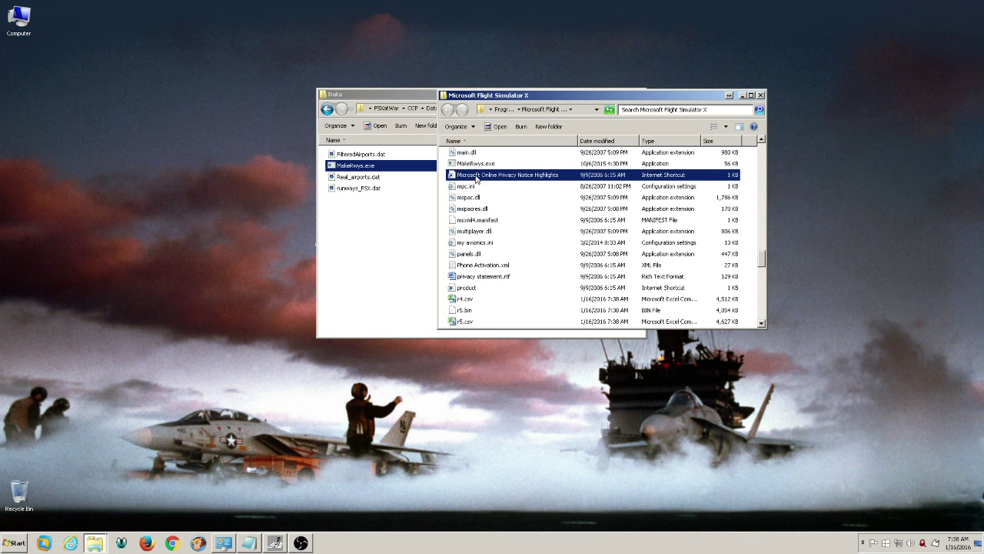
pyautogui.click(476, 164)
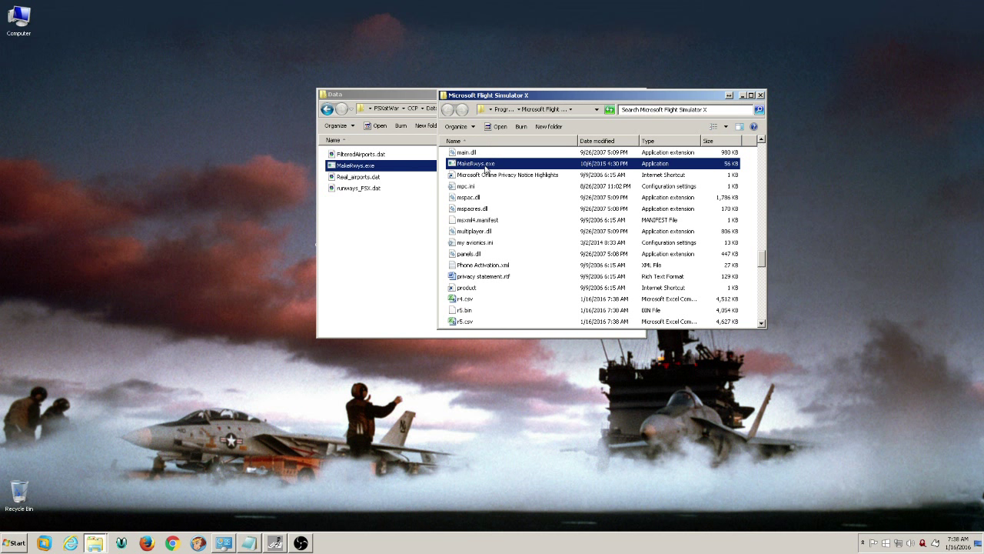
pyautogui.press('Delete')
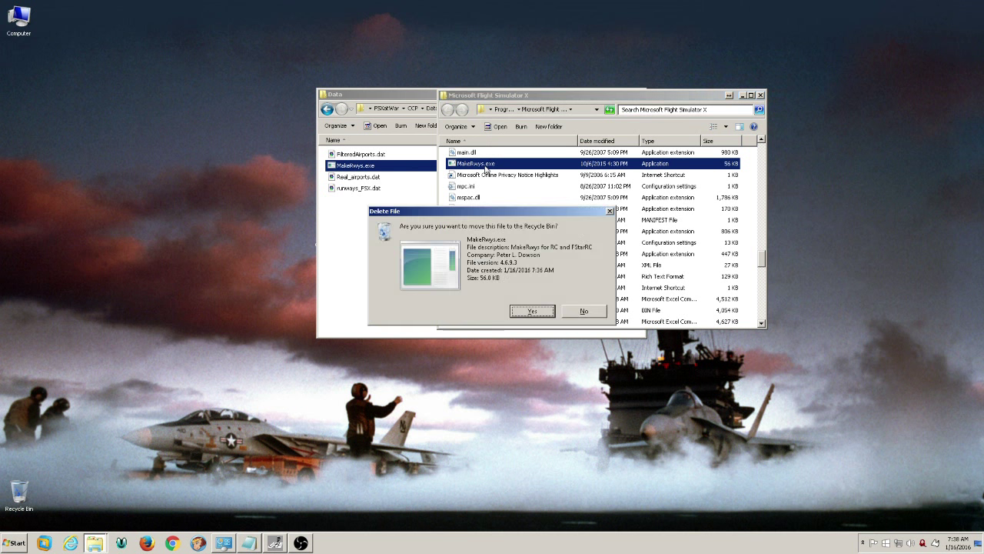
pyautogui.click(524, 316)
# Step: Cut the generated runways.csv, Runways.txt and runways.xml files from the Microsoft Flight Simulator X folder
pyautogui.scroll(-15, 548, 234)
pyautogui.scroll(4, 547, 234)
pyautogui.scroll(3, 547, 233)
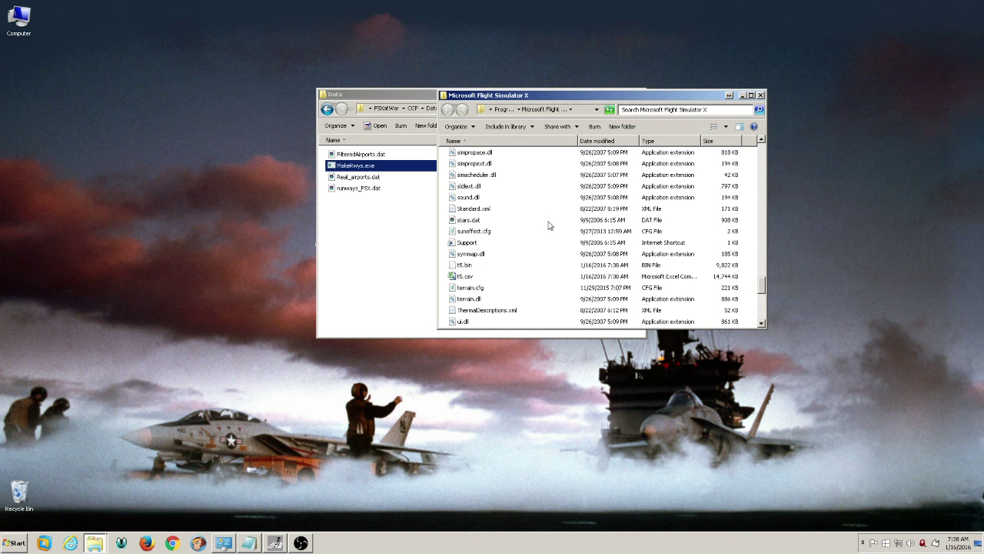
pyautogui.scroll(4, 549, 226)
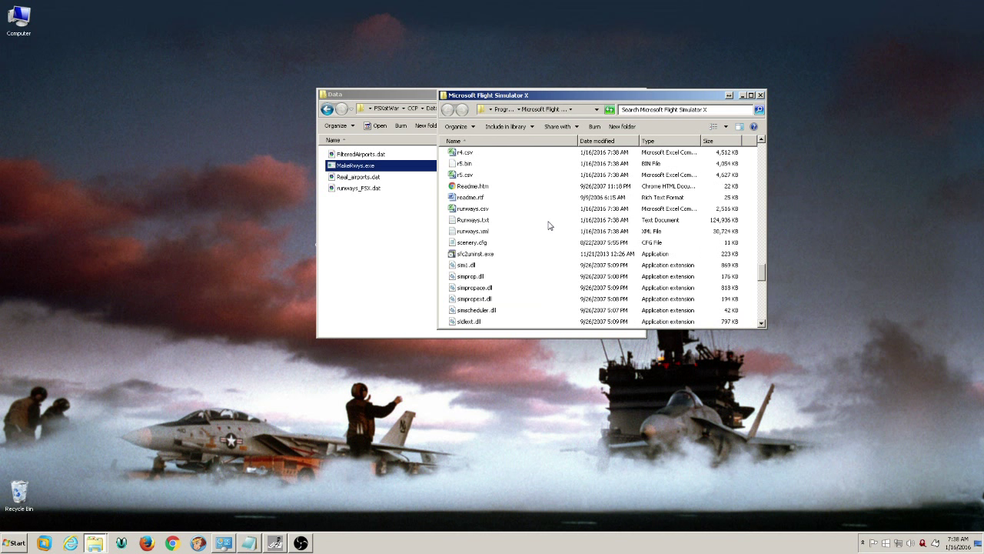
pyautogui.click(477, 209)
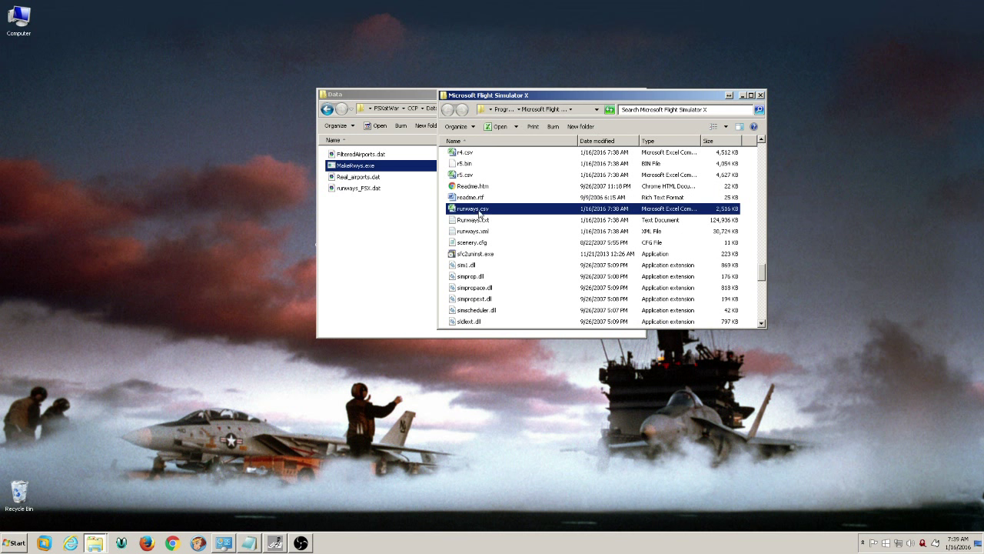
pyautogui.keyDown('ctrl'); pyautogui.click(473, 220); pyautogui.keyUp('ctrl')
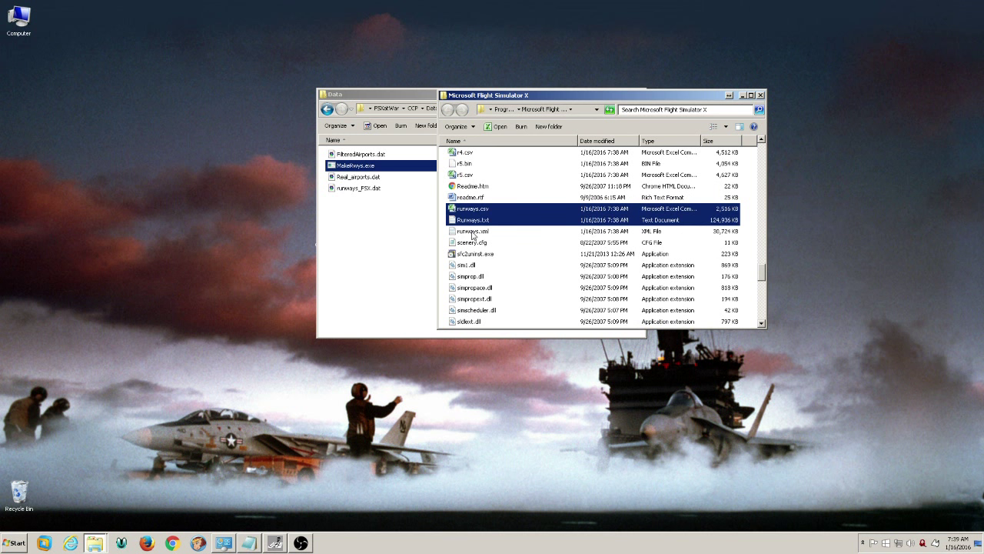
pyautogui.keyDown('ctrl'); pyautogui.click(473, 232); pyautogui.keyUp('ctrl')
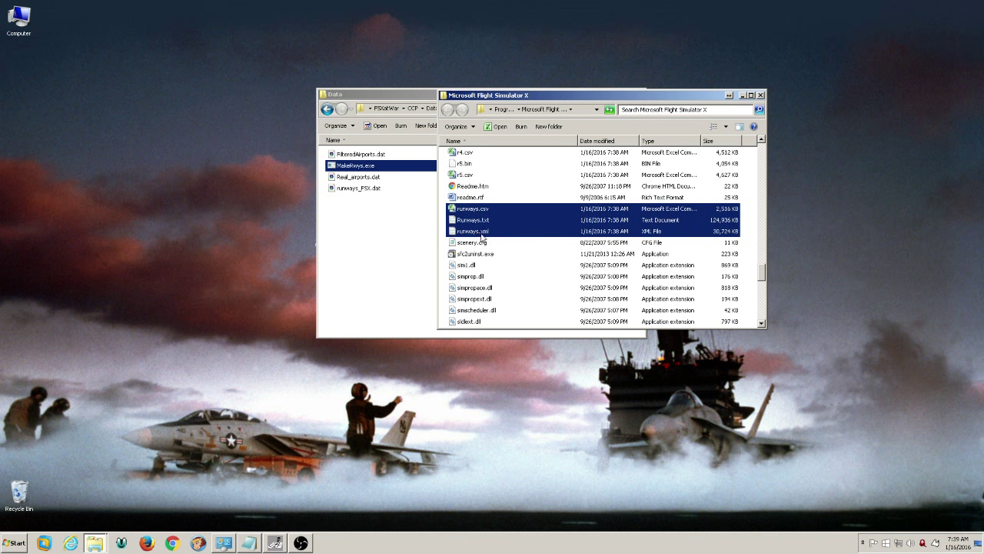
pyautogui.click(482, 210)
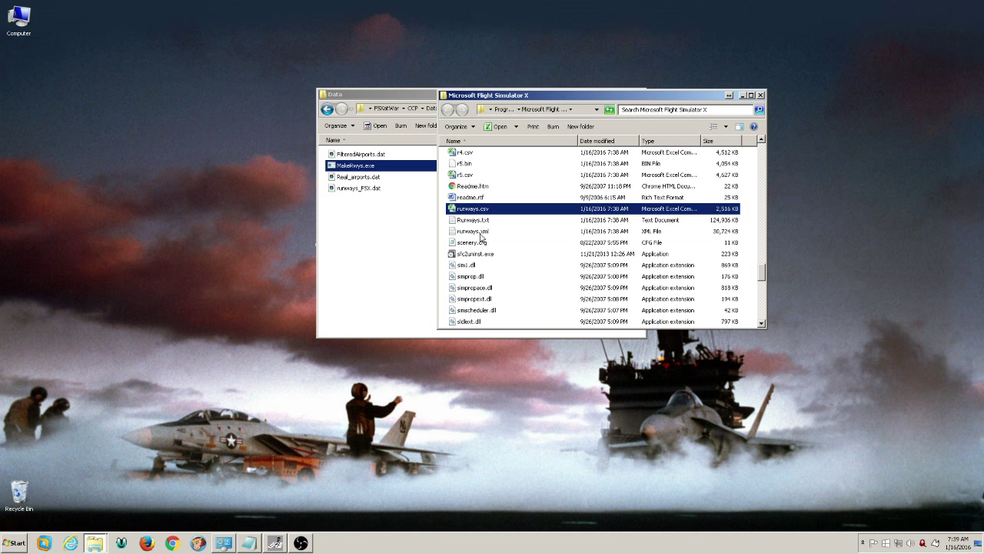
pyautogui.keyDown('shift'); pyautogui.click(481, 232); pyautogui.keyUp('shift')
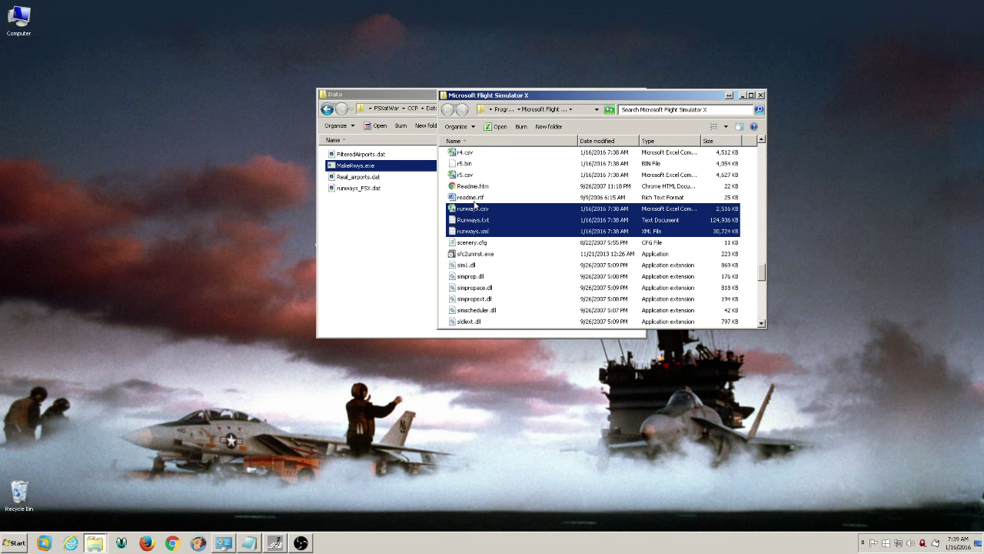
pyautogui.rightClick(477, 212)
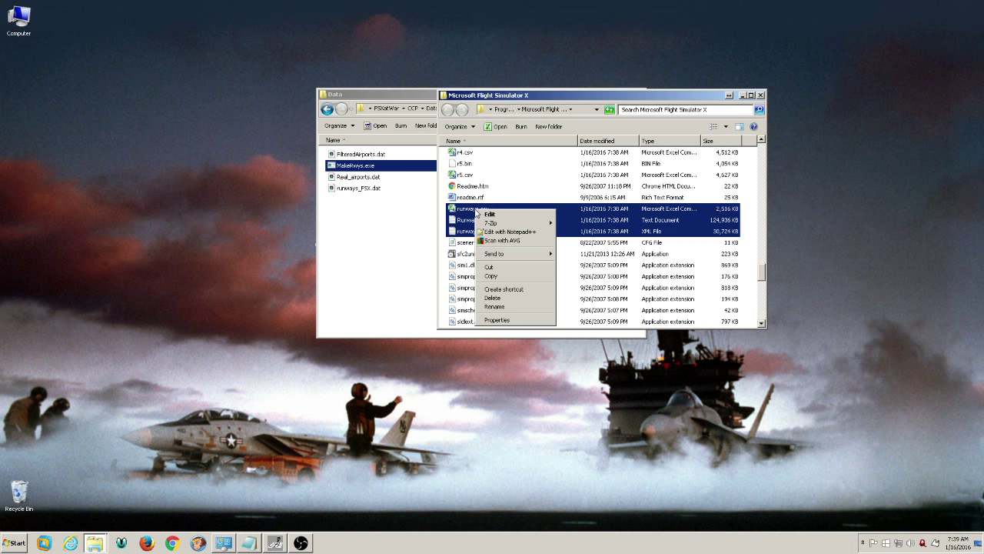
pyautogui.click(494, 274)
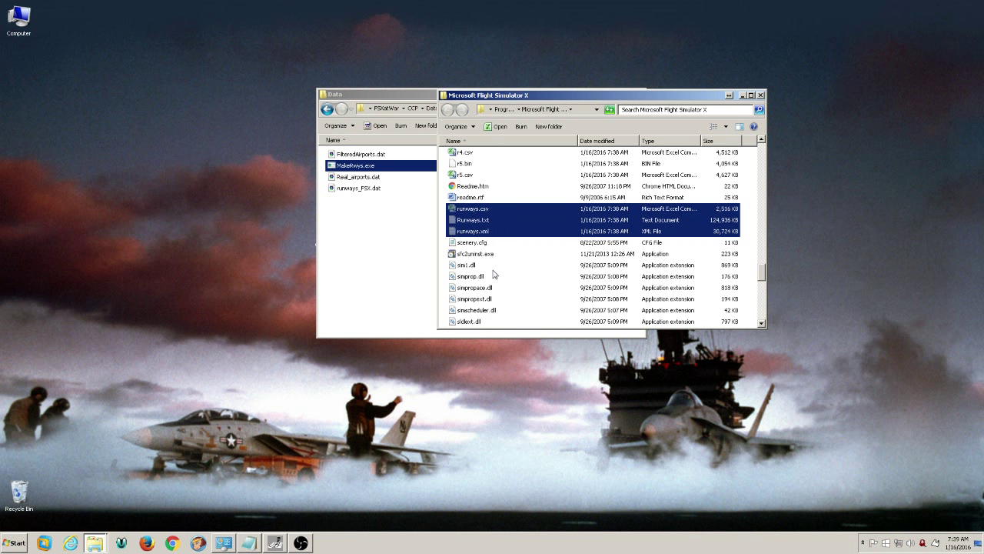
# Step: Paste the three generated runways files into the FSXatWar CCP Data folder
pyautogui.click(366, 236)
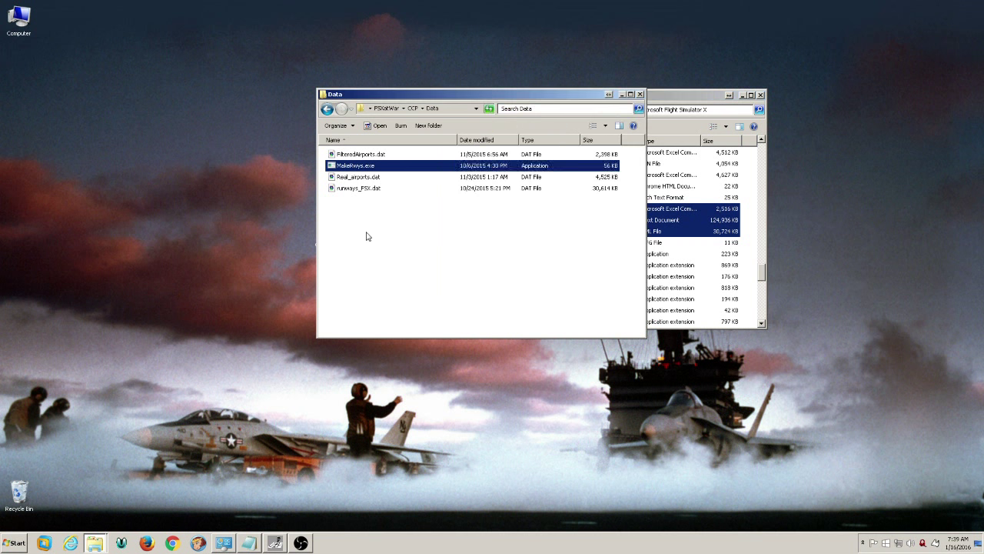
pyautogui.click(366, 236)
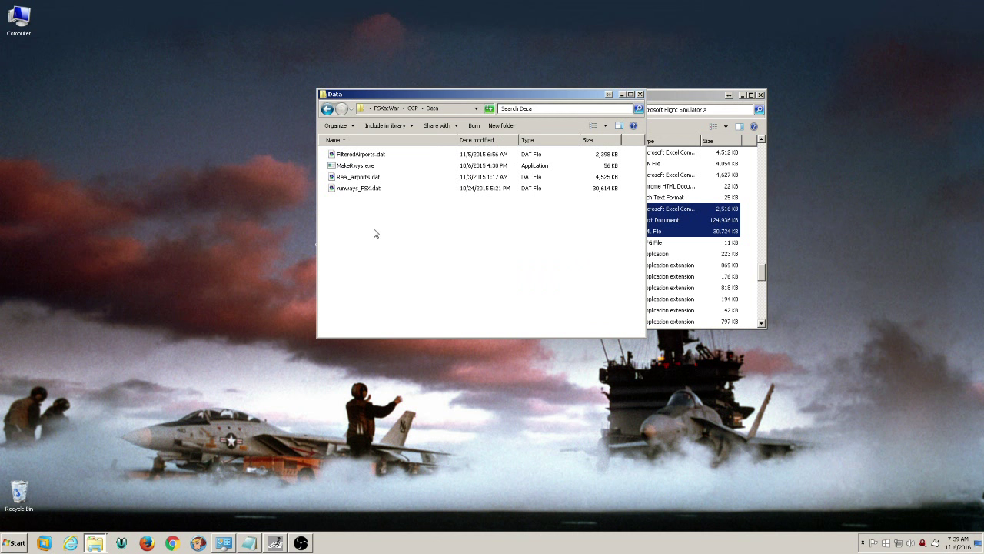
pyautogui.rightClick(374, 233)
pyautogui.click(389, 291)
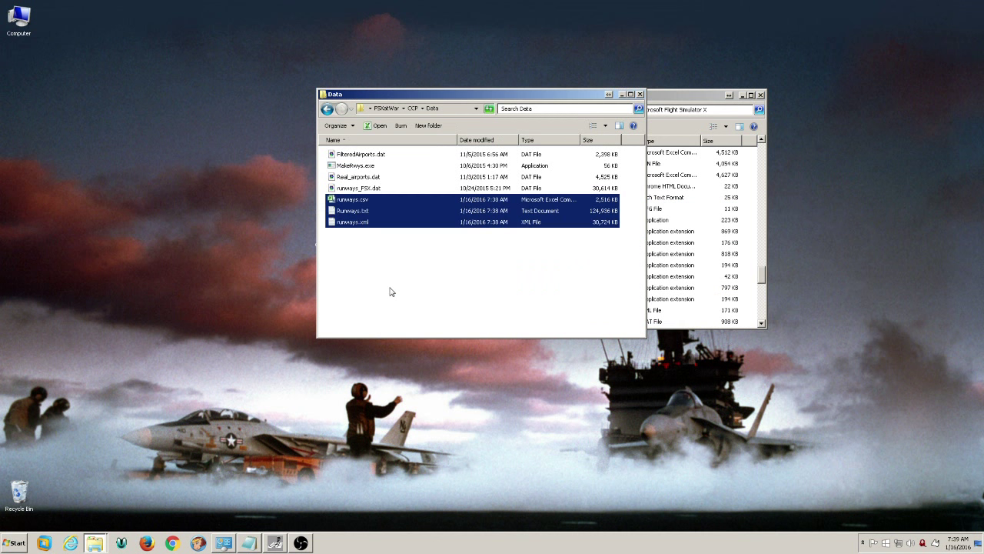
pyautogui.click(395, 278)
# Step: In the Data folder, rename runways_FSX.dat to runways_FSX_old.dat and the new runways.xml to runways_FSX.dat
pyautogui.click(360, 191)
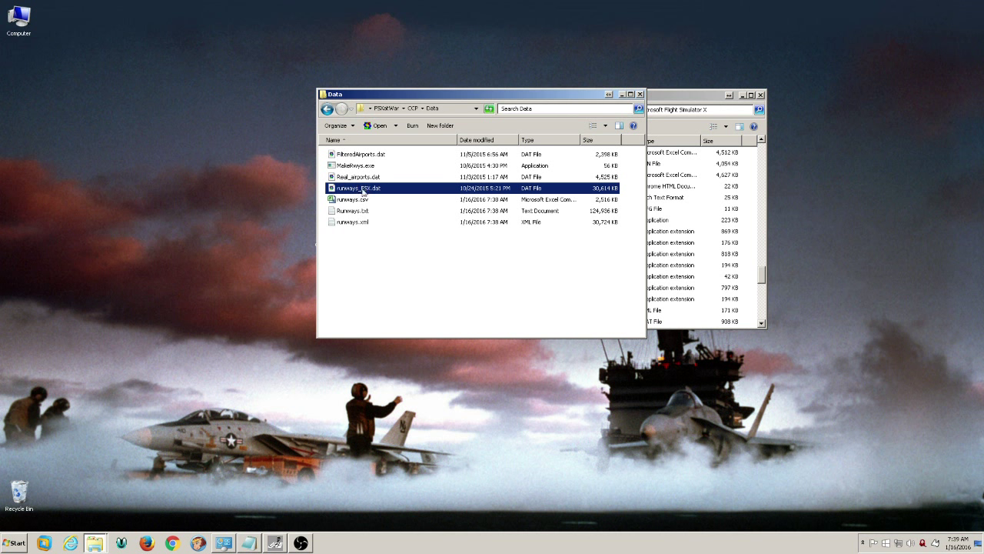
pyautogui.click(363, 263)
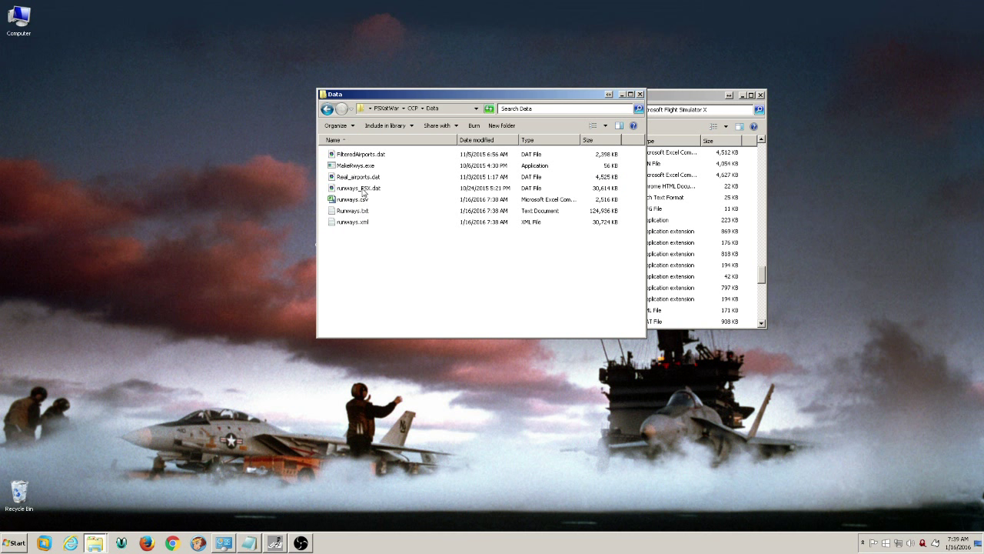
pyautogui.click(363, 191)
pyautogui.click(343, 223)
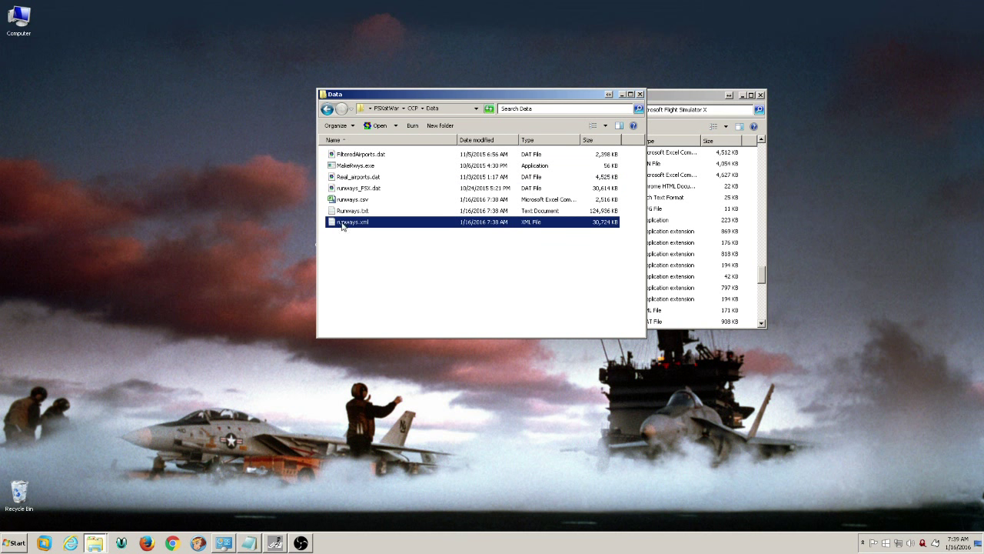
pyautogui.click(358, 190)
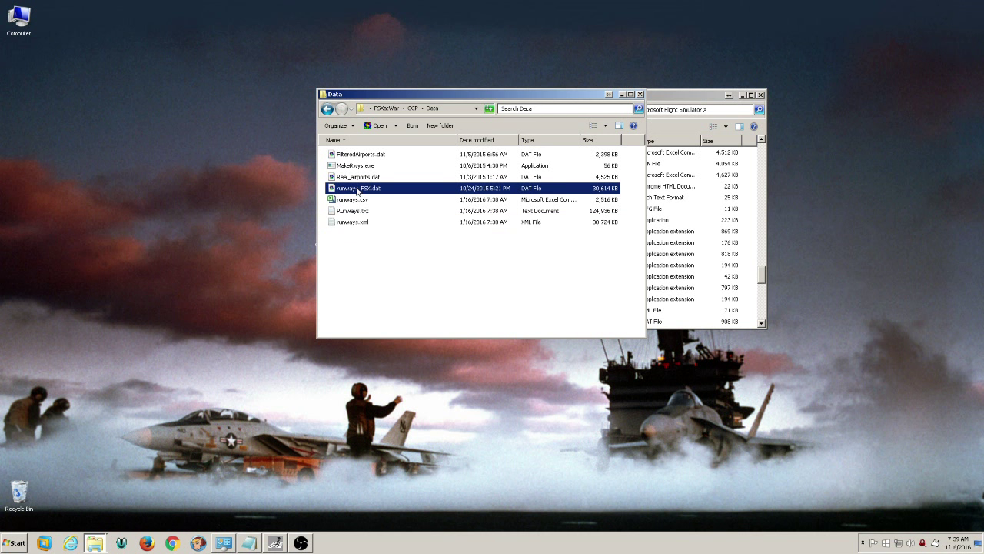
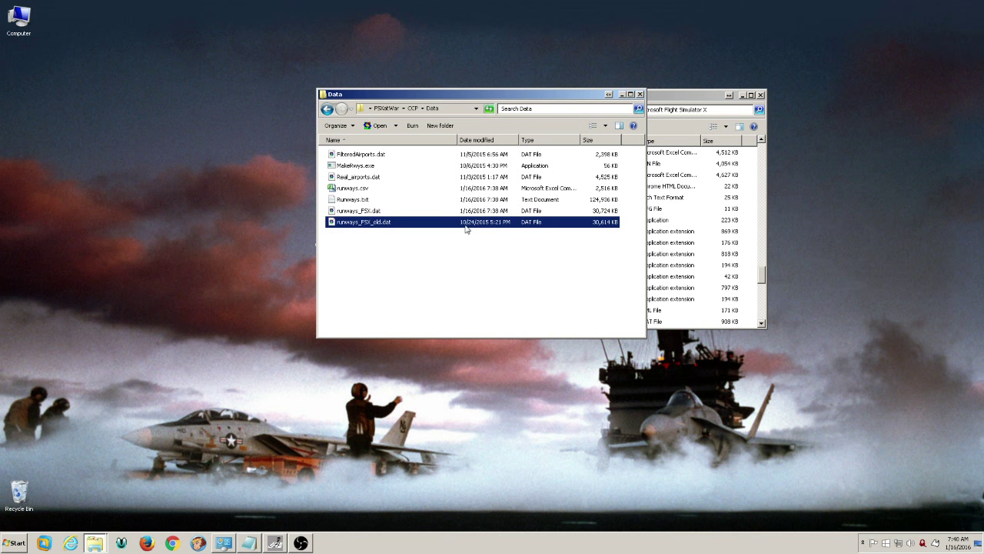
pyautogui.click(359, 201)
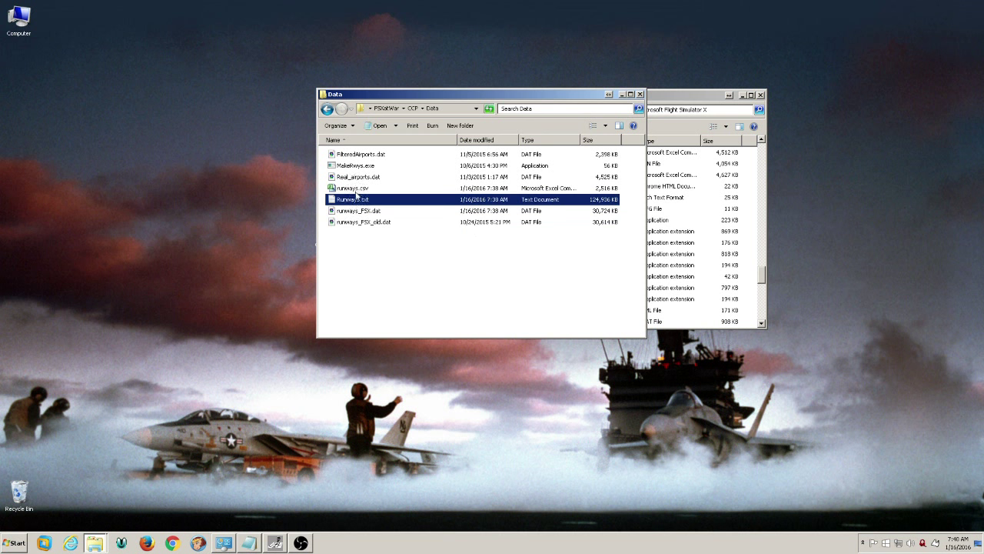
pyautogui.click(357, 191)
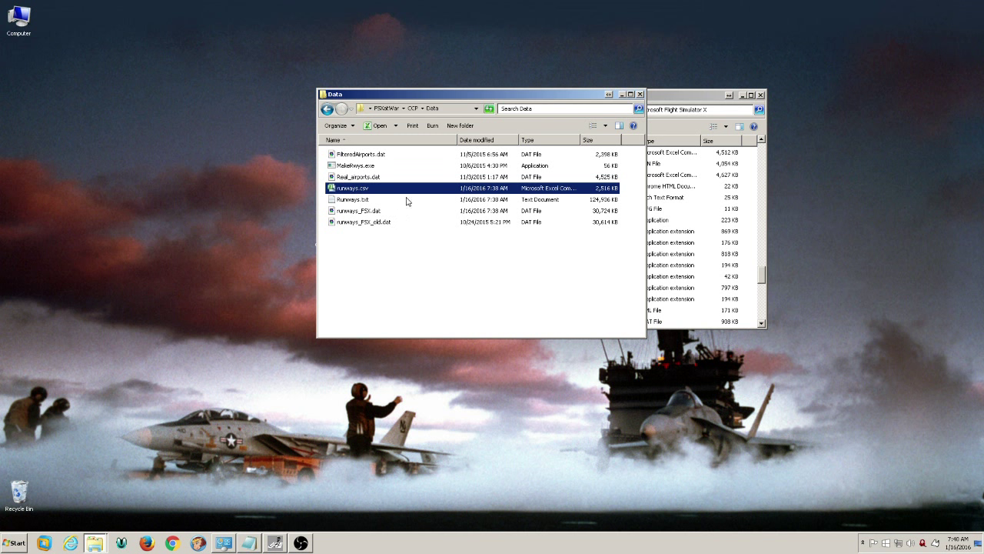
pyautogui.click(398, 256)
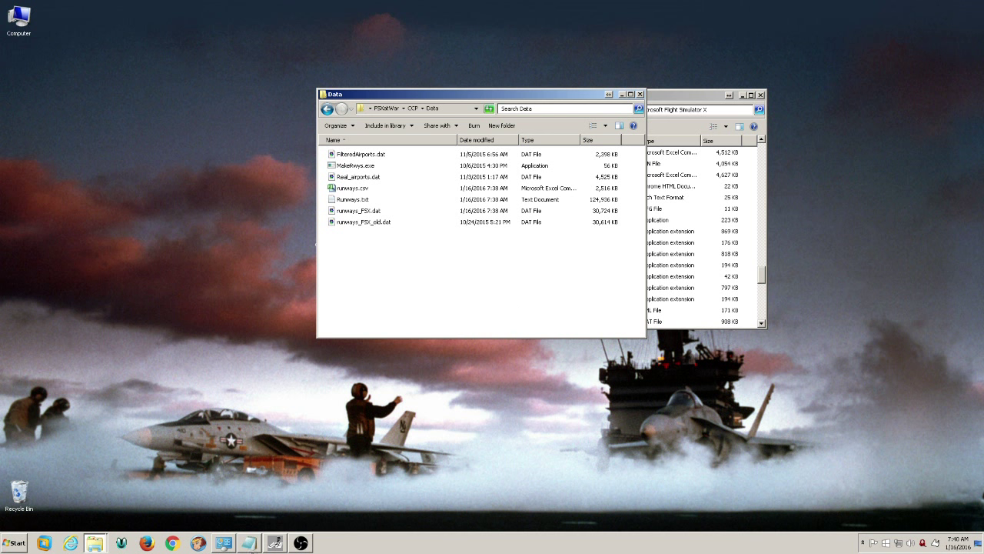
# Step: Switch to the FSX@War Convoy Planner and centre its airplane map on the destination Naval Air Station Oceana
pyautogui.click(277, 543)
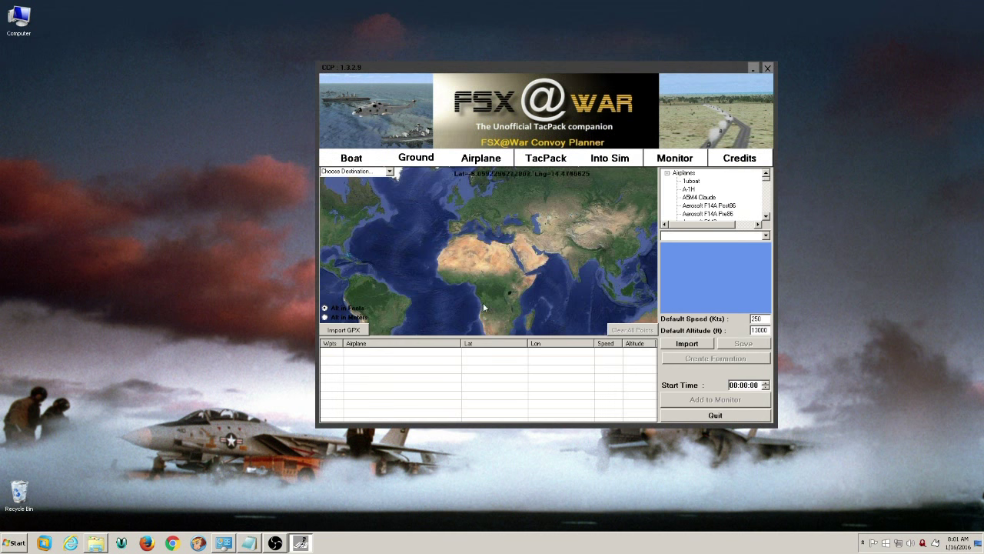
pyautogui.click(353, 171)
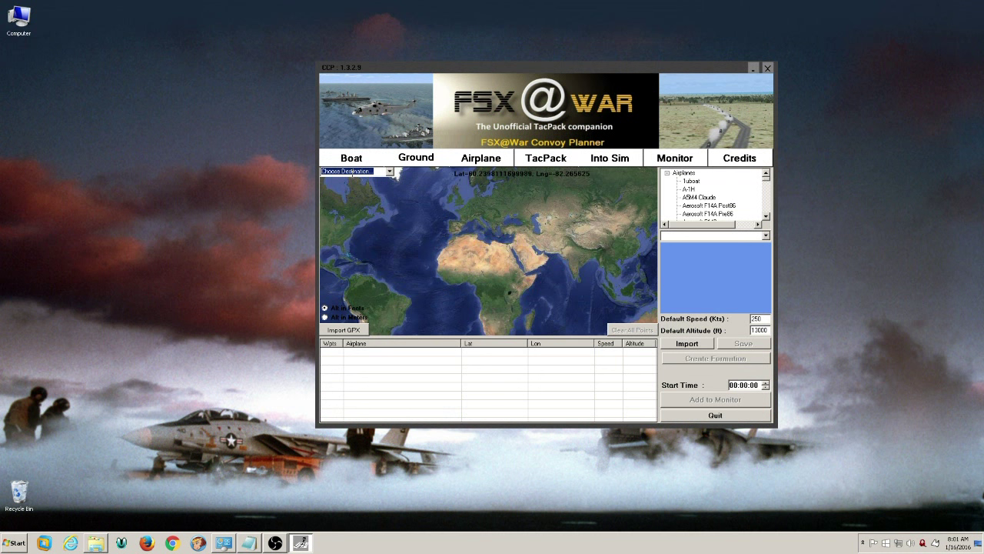
pyautogui.write('ice')
pyautogui.press('Return')
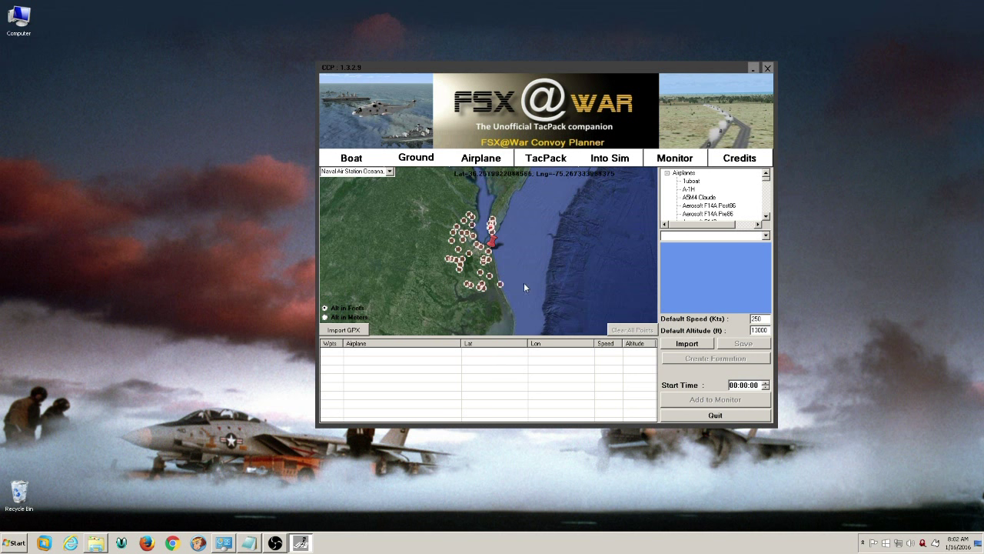
# Step: Examine the circled airports around Naval Air Station Oceana on the map, closing in on its runways
pyautogui.scroll(2, 489, 255)
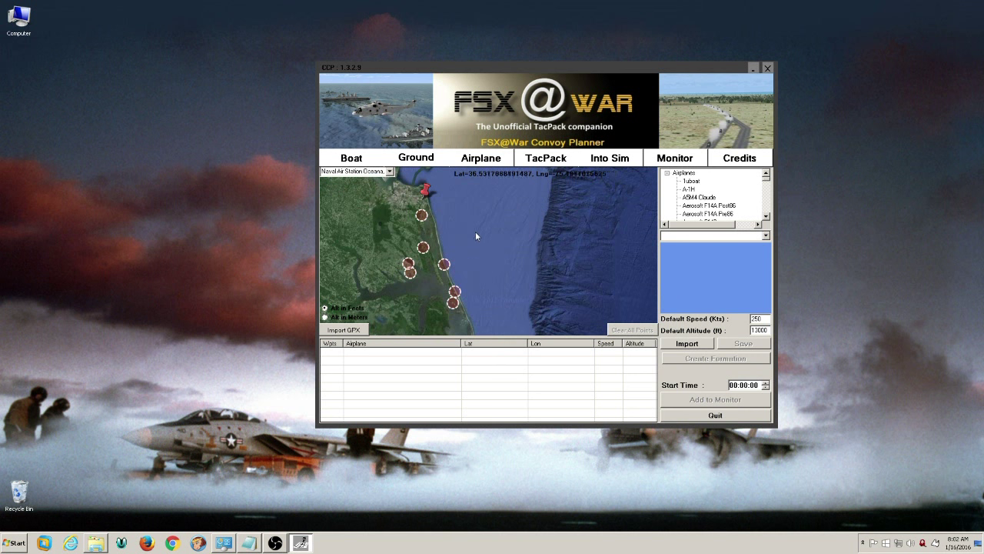
pyautogui.moveTo(470, 229); pyautogui.dragTo(495, 275)
pyautogui.scroll(2, 488, 250)
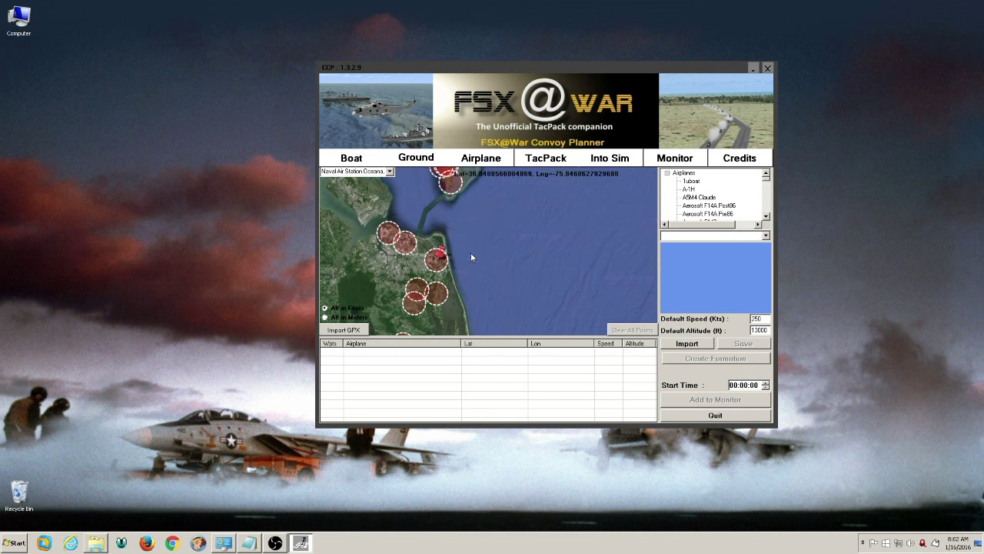
pyautogui.scroll(1, 471, 256)
pyautogui.moveTo(407, 260); pyautogui.dragTo(466, 288)
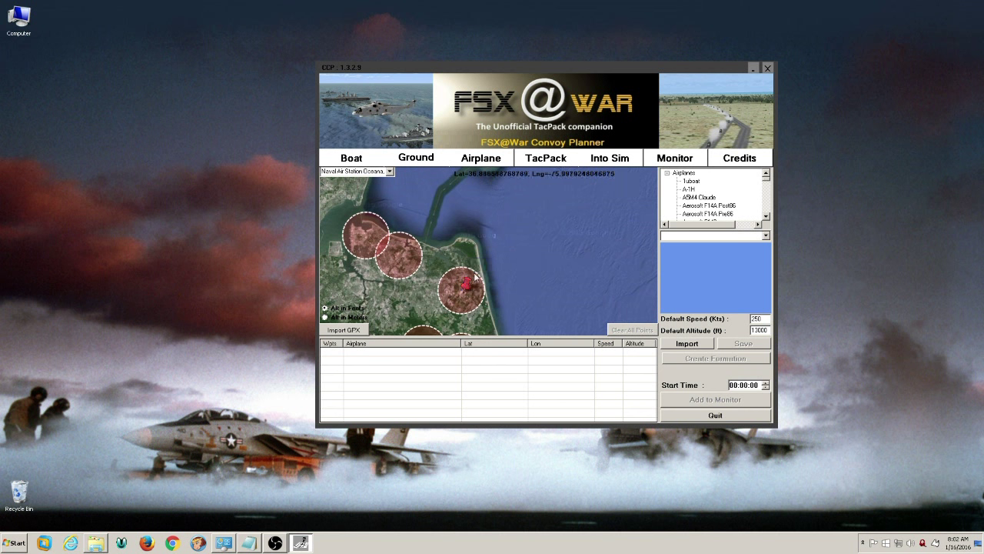
pyautogui.scroll(2, 488, 250)
pyautogui.moveTo(480, 254); pyautogui.dragTo(552, 266)
pyautogui.scroll(1, 489, 250)
pyautogui.scroll(1, 489, 250)
pyautogui.moveTo(488, 250)
pyautogui.mouseDown()
pyautogui.moveTo(496, 261)
pyautogui.moveTo(519, 229)
pyautogui.moveTo(516, 268)
pyautogui.mouseUp()
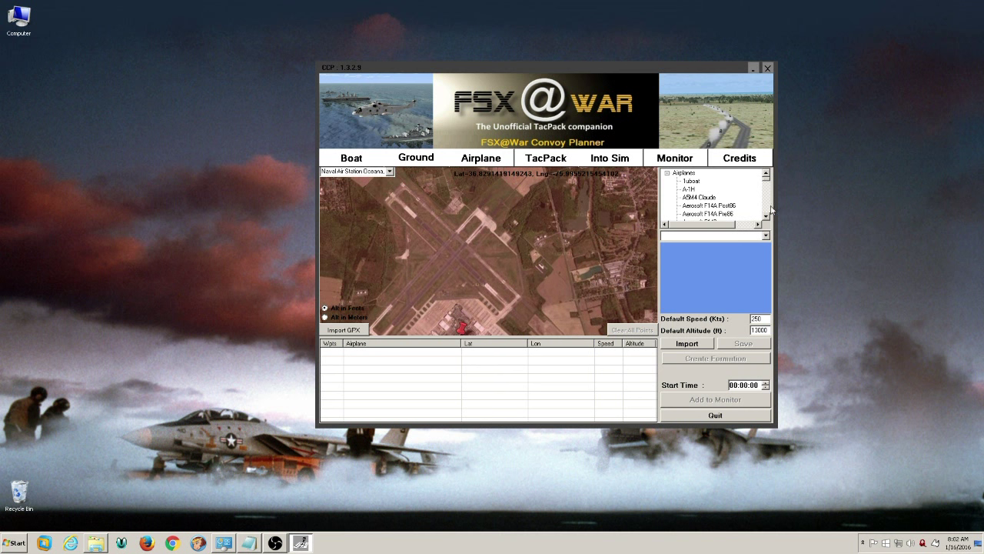
# Step: Choose the Boeing_T45C airplane and set its default speed to 200 kts and default altitude to 1000 ft
pyautogui.scroll(-8, 771, 211)
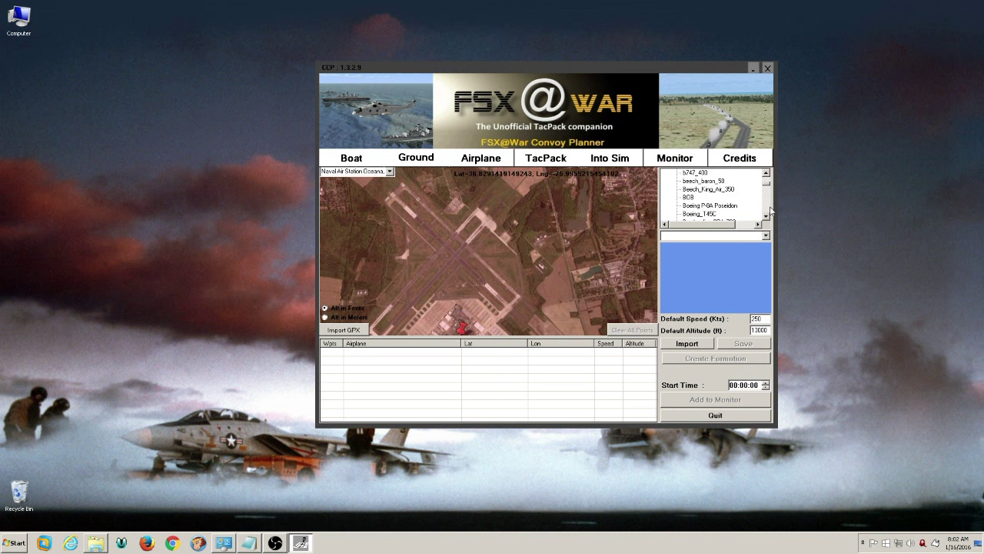
pyautogui.click(699, 215)
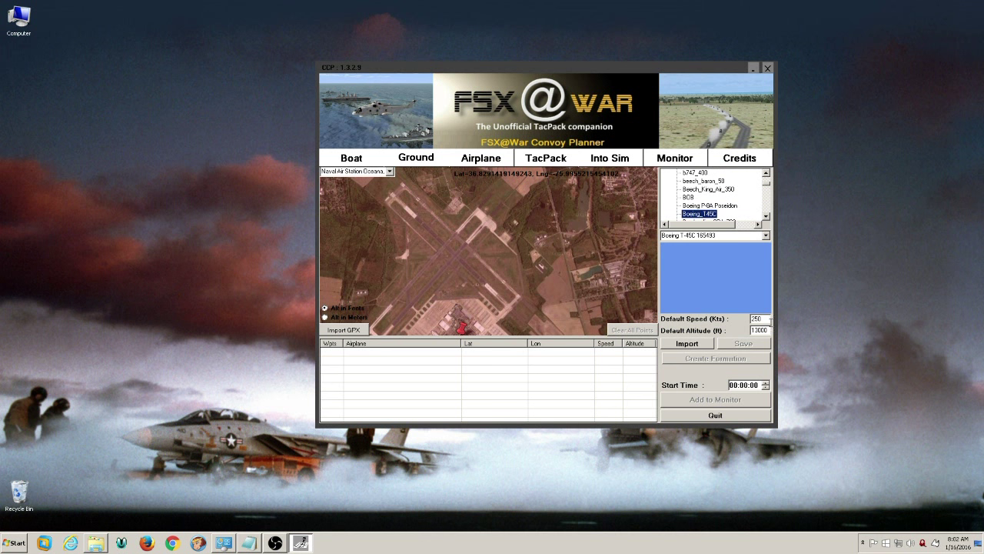
pyautogui.doubleClick(757, 318)
pyautogui.doubleClick(760, 330)
pyautogui.write('1000')
pyautogui.scroll(1, 522, 266)
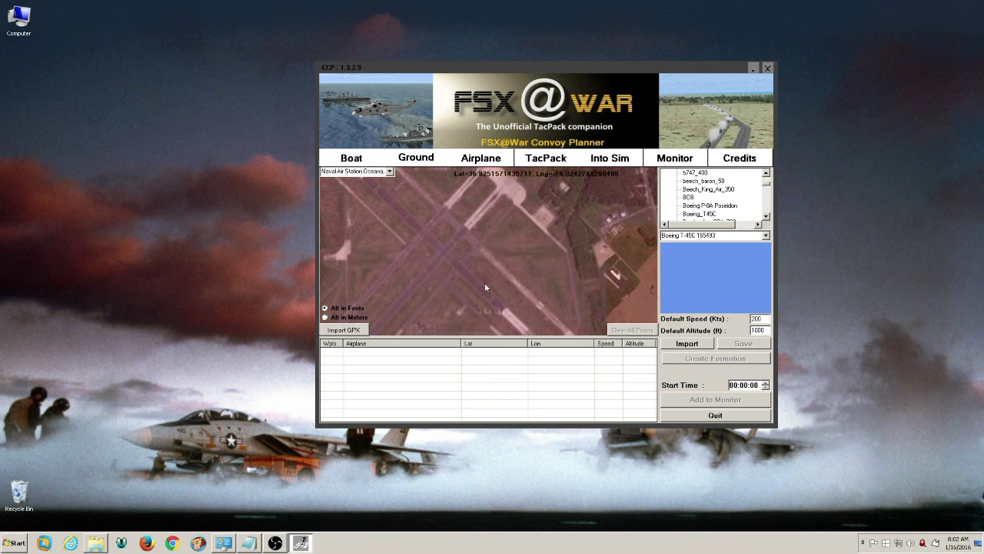
# Step: Place the first Boeing T-45C waypoint at the northeast end of the Oceana NAS runway, just below the threshold stripes
pyautogui.scroll(1, 489, 250)
pyautogui.moveTo(488, 250); pyautogui.dragTo(500, 273)
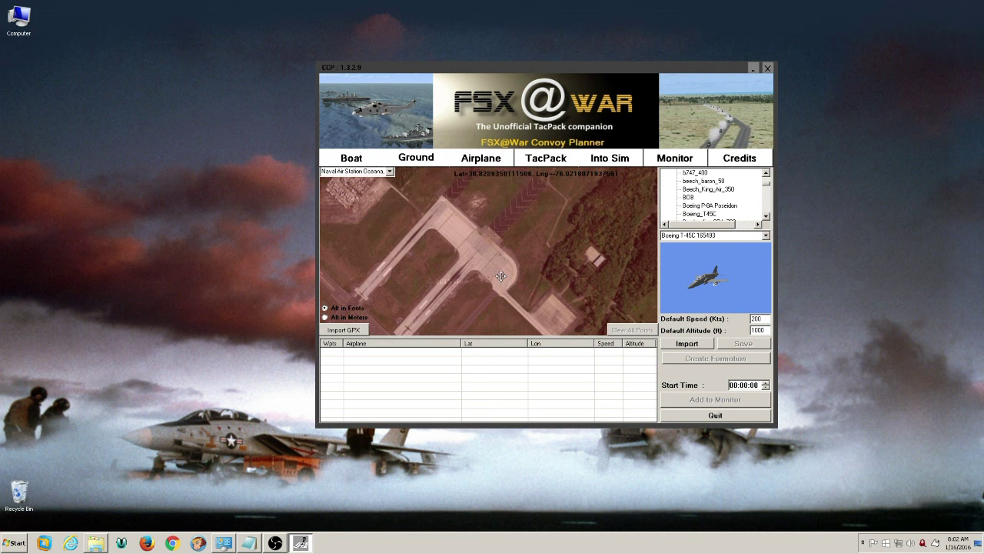
pyautogui.scroll(1, 501, 274)
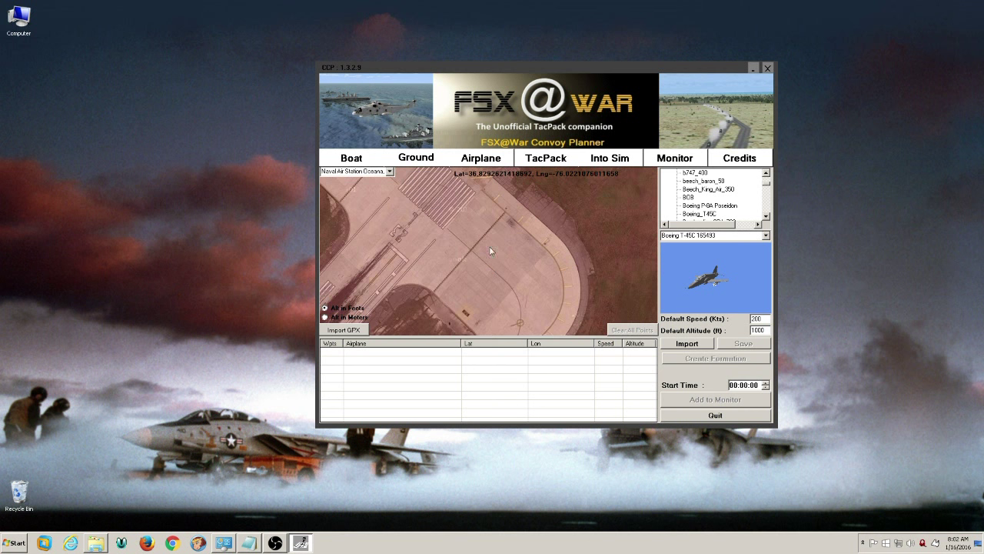
pyautogui.moveTo(488, 250); pyautogui.dragTo(486, 281)
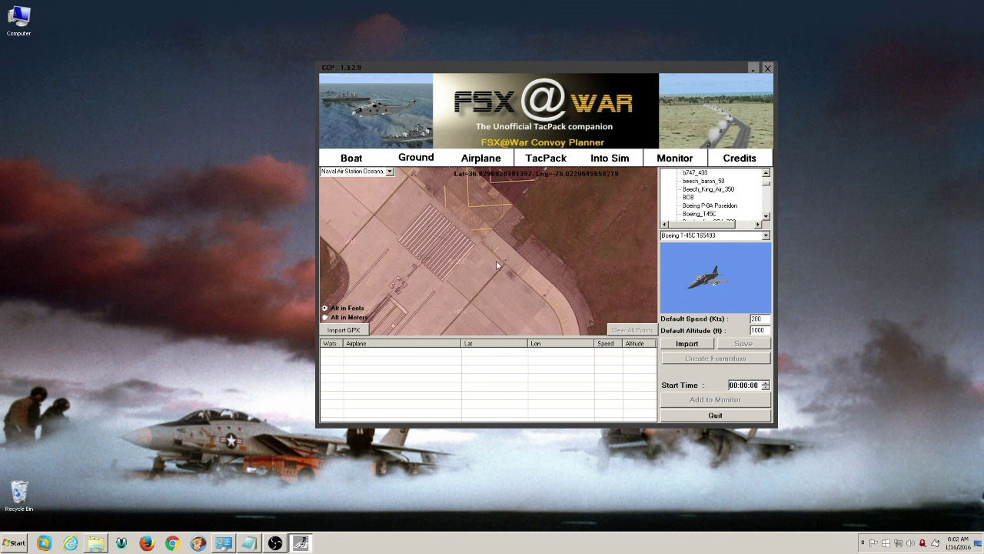
pyautogui.moveTo(466, 293); pyautogui.dragTo(556, 273)
pyautogui.scroll(1, 489, 249)
pyautogui.scroll(-1, 493, 262)
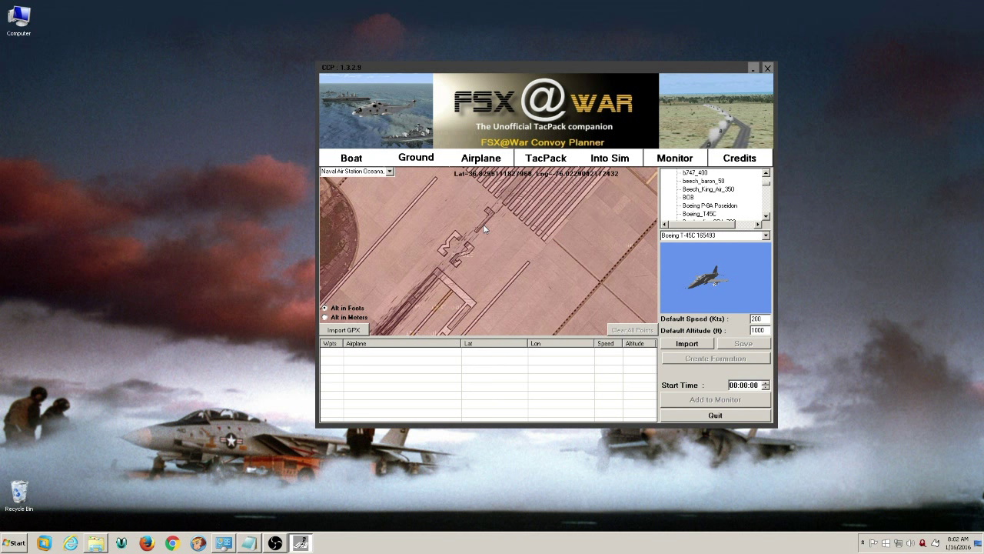
pyautogui.click(486, 226)
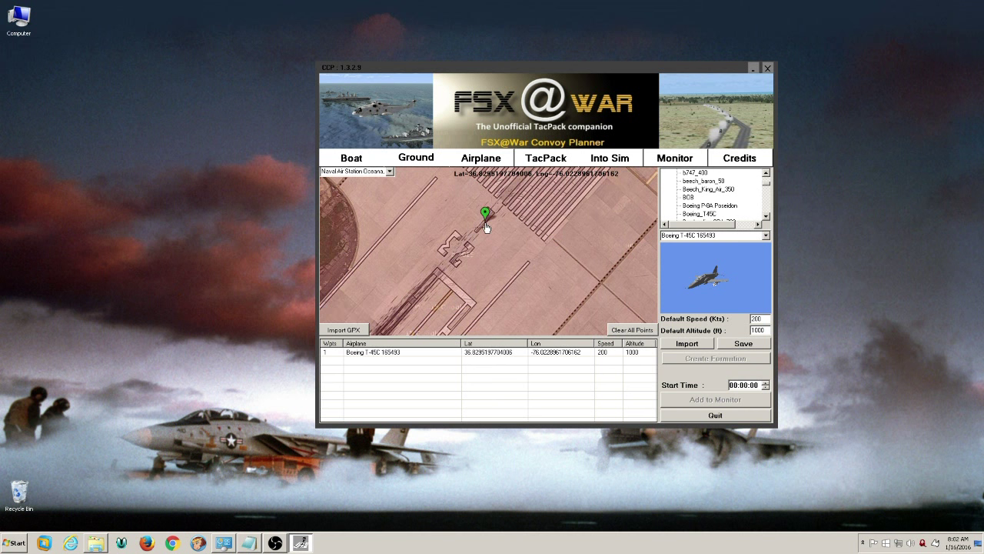
# Step: Set the first waypoint's altitude to 0
pyautogui.moveTo(486, 217)
pyautogui.doubleClick(644, 352)
pyautogui.press('Return')
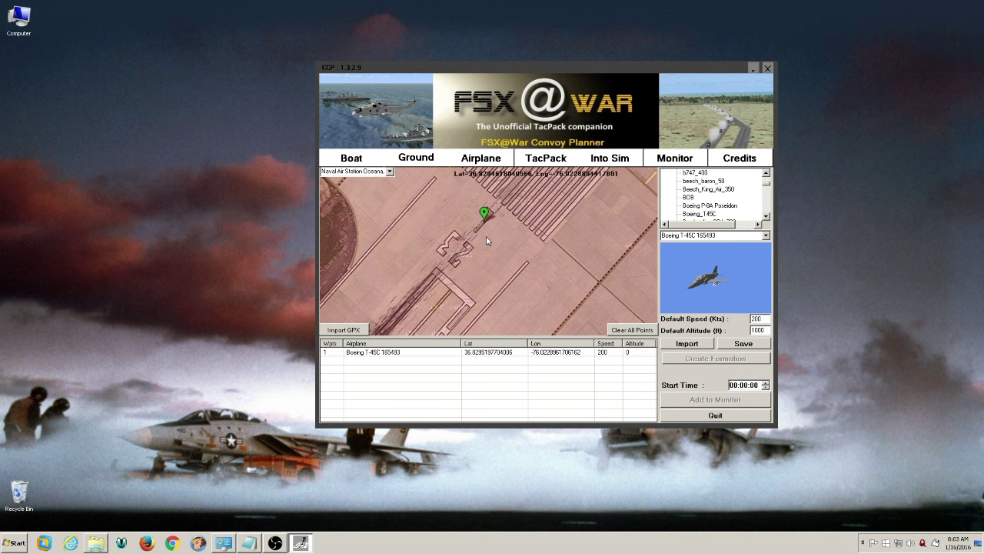
# Step: Place the second waypoint at the southwest end of the Oceana NAS runway, just past the threshold stripes
pyautogui.moveTo(486, 235); pyautogui.dragTo(498, 236)
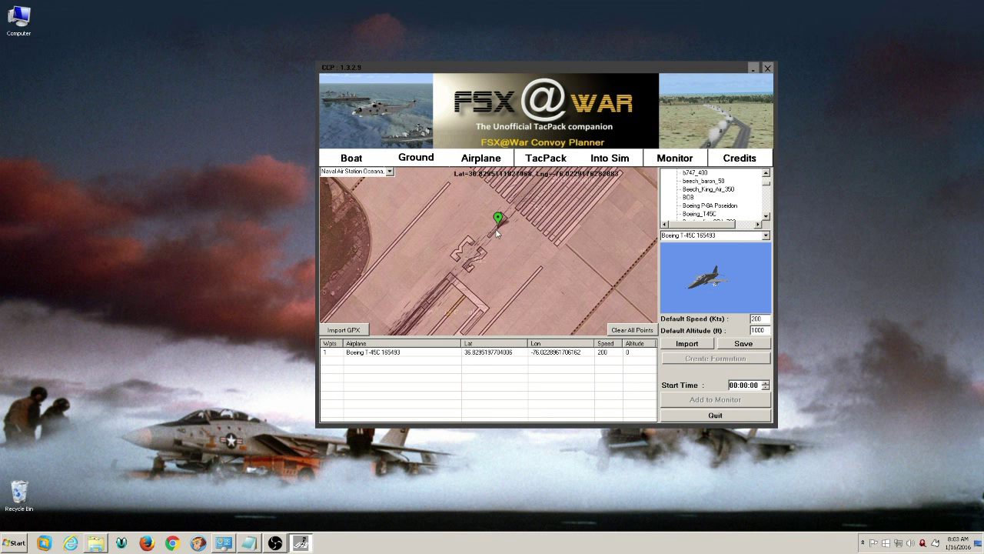
pyautogui.moveTo(500, 232)
pyautogui.scroll(3, 490, 250)
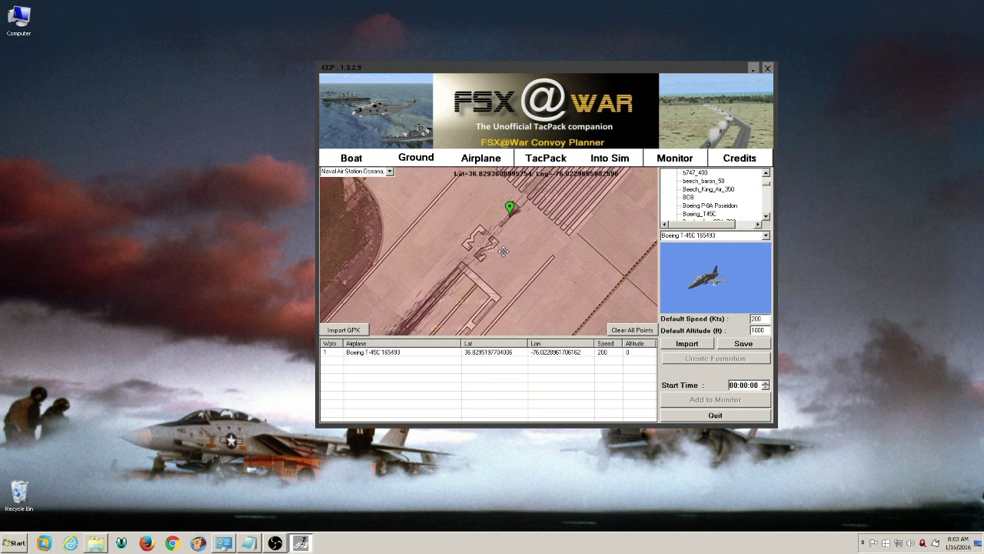
pyautogui.scroll(-3, 488, 250)
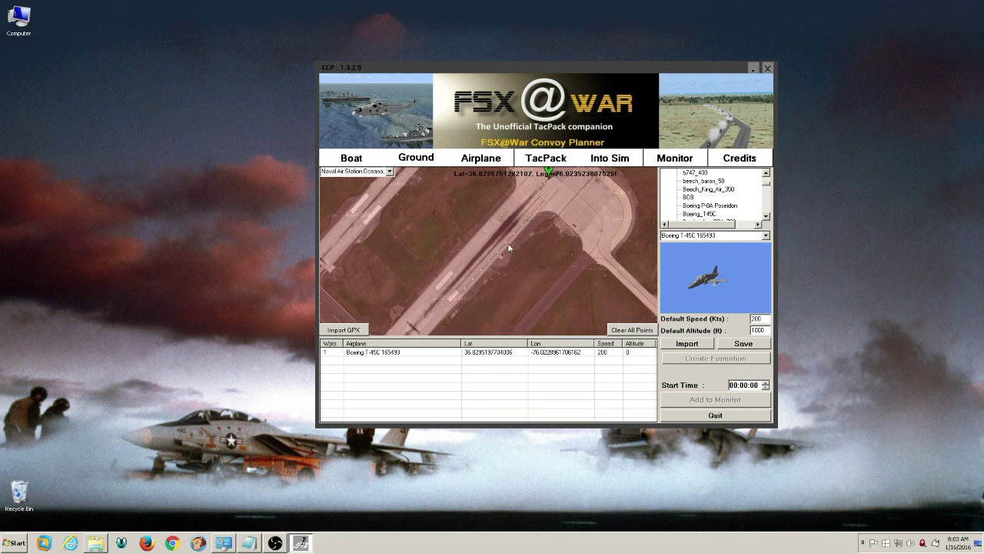
pyautogui.scroll(-1, 495, 252)
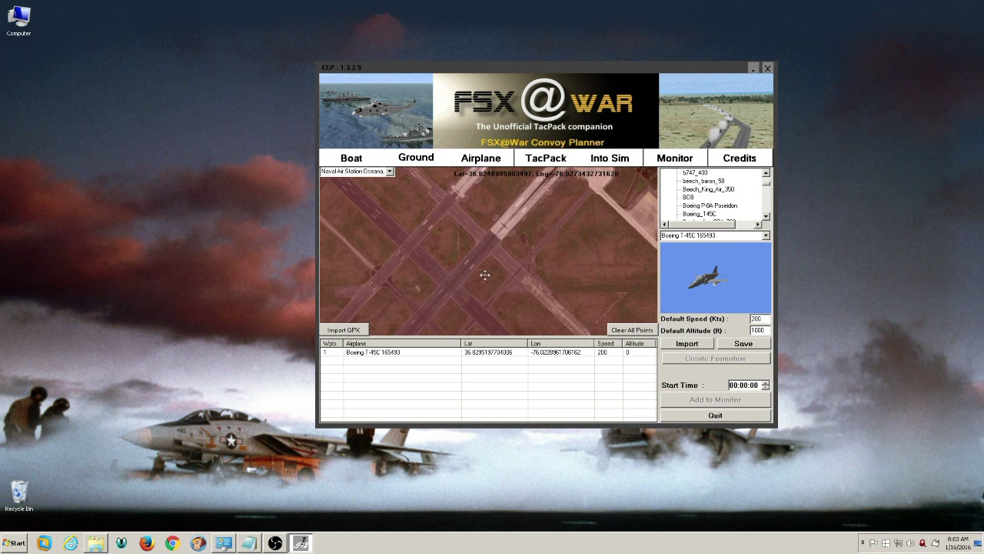
pyautogui.moveTo(484, 274); pyautogui.dragTo(536, 259)
pyautogui.scroll(-1, 486, 259)
pyautogui.click(473, 265)
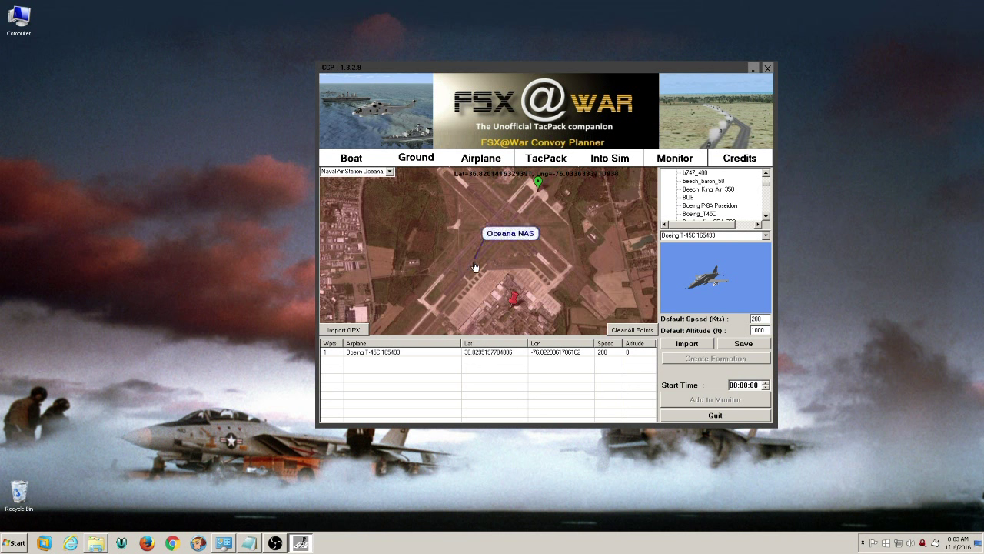
pyautogui.scroll(-1, 473, 265)
pyautogui.moveTo(557, 228); pyautogui.dragTo(600, 182)
pyautogui.scroll(2, 485, 248)
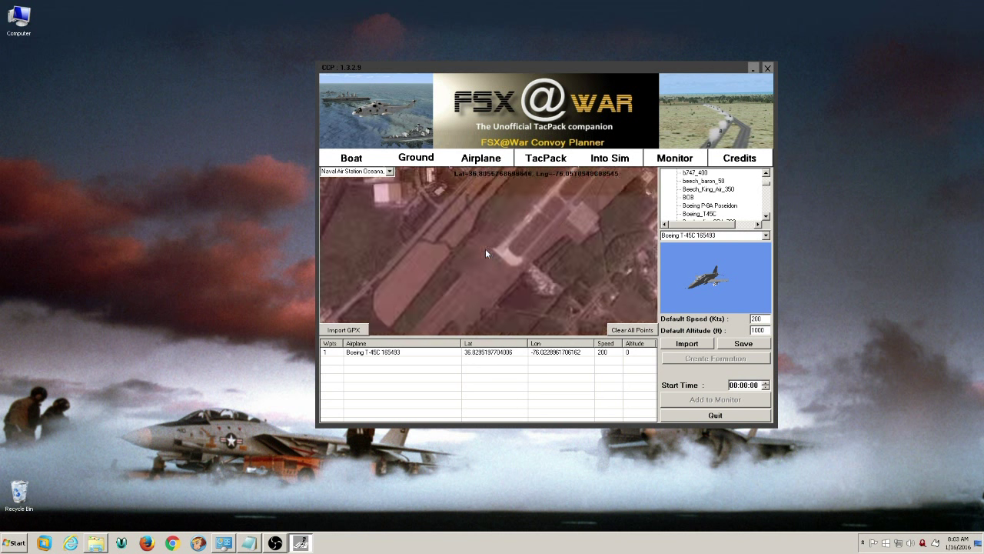
pyautogui.scroll(1, 505, 254)
pyautogui.scroll(-2, 487, 250)
pyautogui.moveTo(541, 179); pyautogui.dragTo(499, 228)
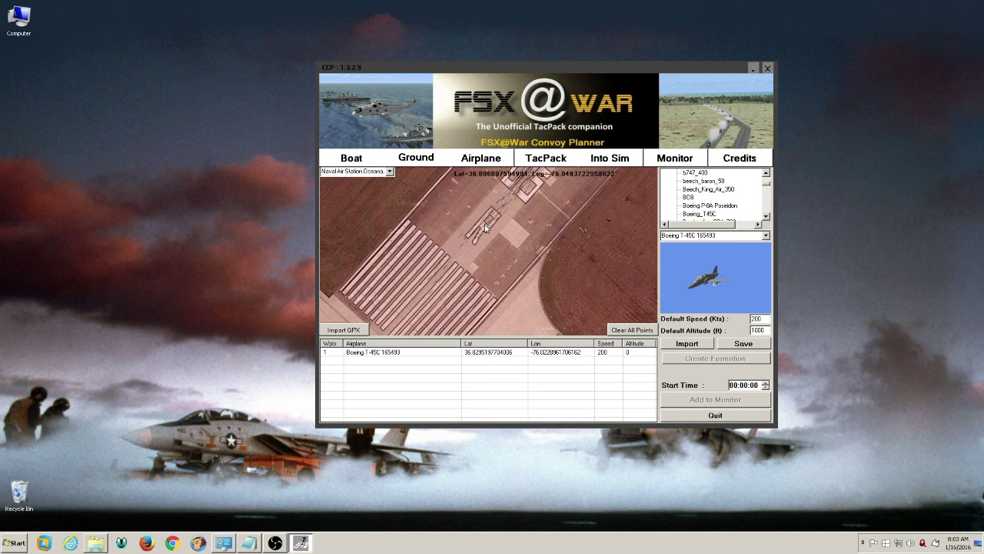
pyautogui.click(485, 227)
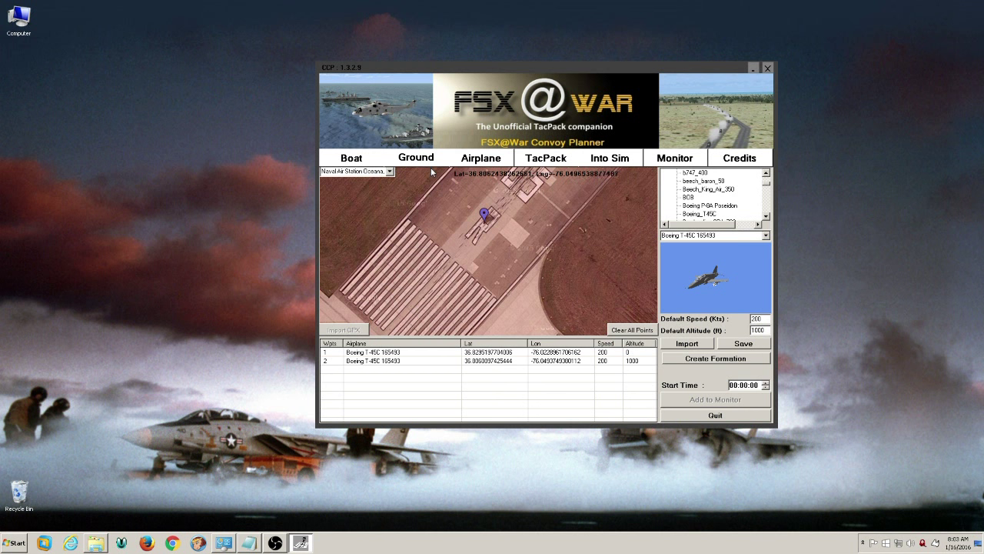
# Step: Place the third waypoint well west of Oceana NAS, in the open area south of the two overlapping airport circles
pyautogui.scroll(-2, 488, 250)
pyautogui.scroll(-3, 488, 250)
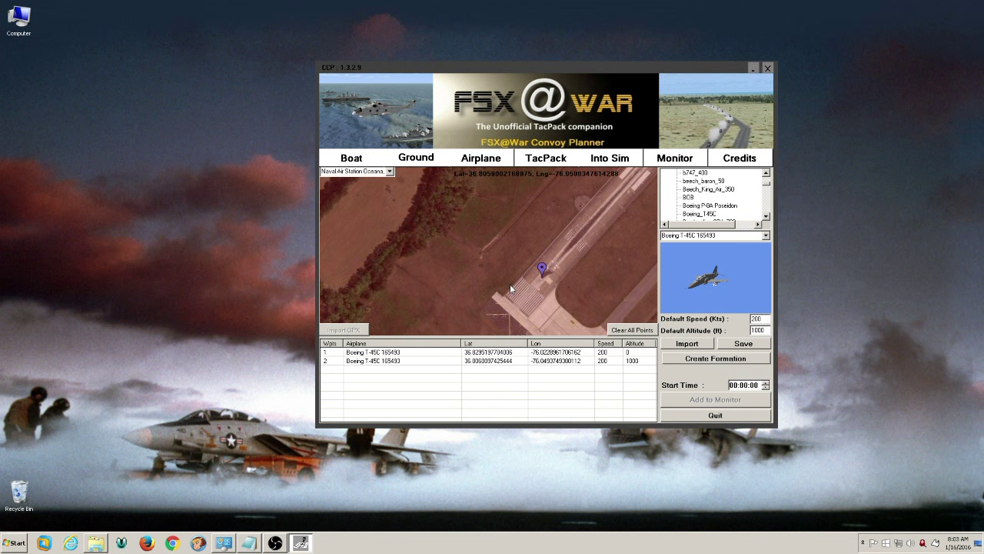
pyautogui.scroll(-2, 490, 255)
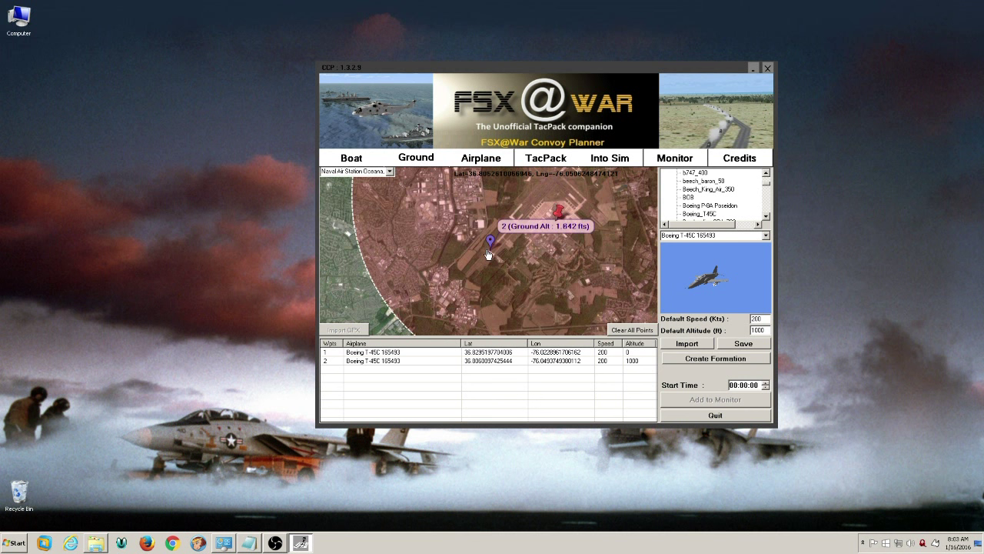
pyautogui.scroll(-4, 488, 254)
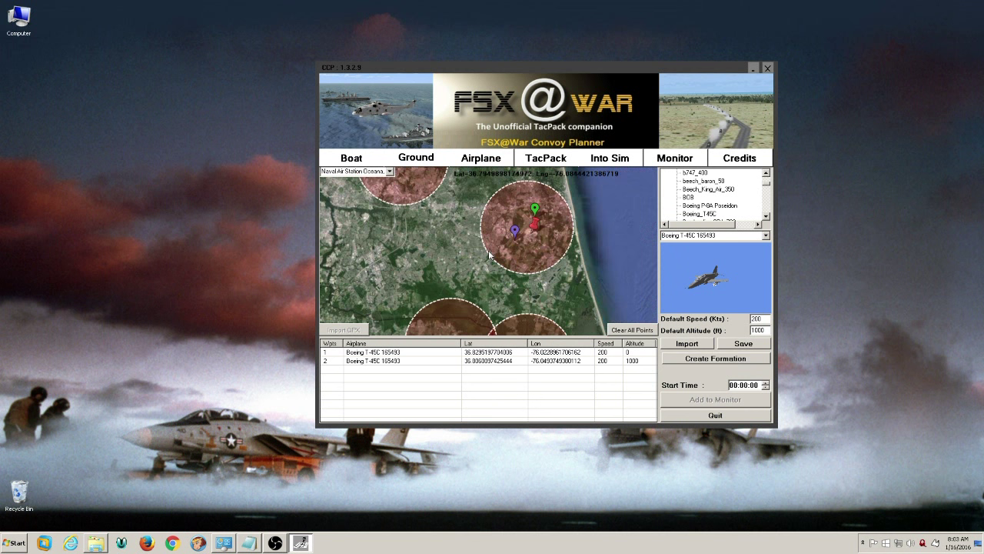
pyautogui.moveTo(429, 237); pyautogui.dragTo(430, 255)
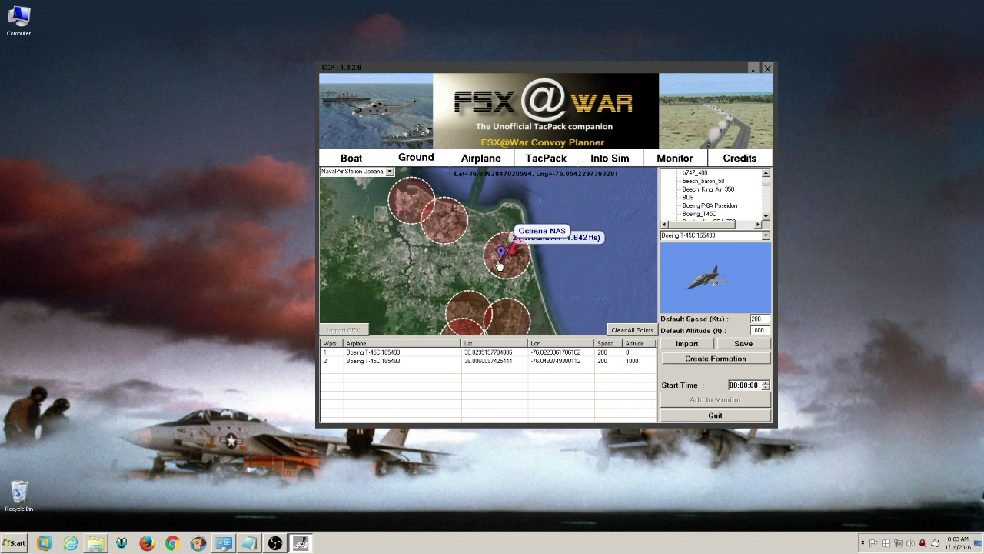
pyautogui.doubleClick(441, 232)
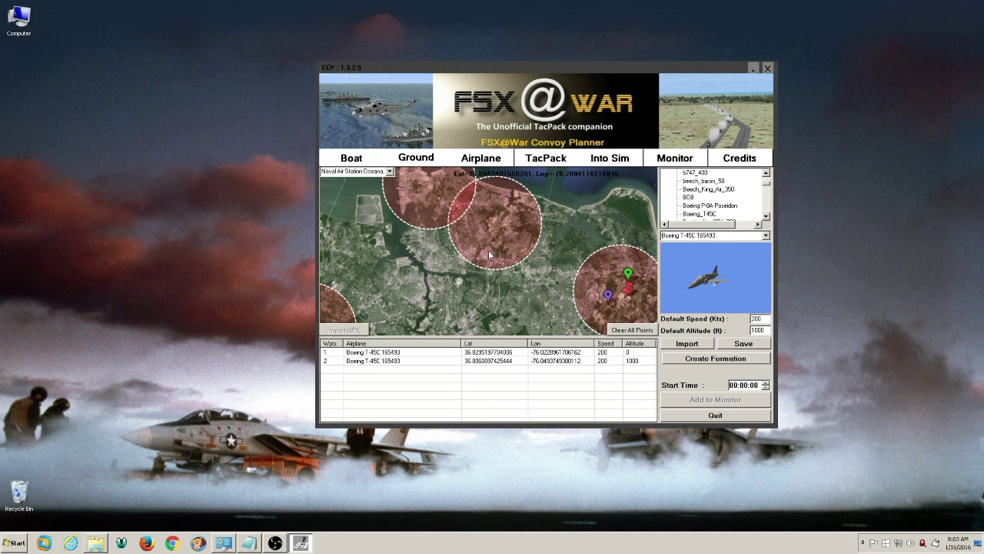
pyautogui.scroll(2, 496, 246)
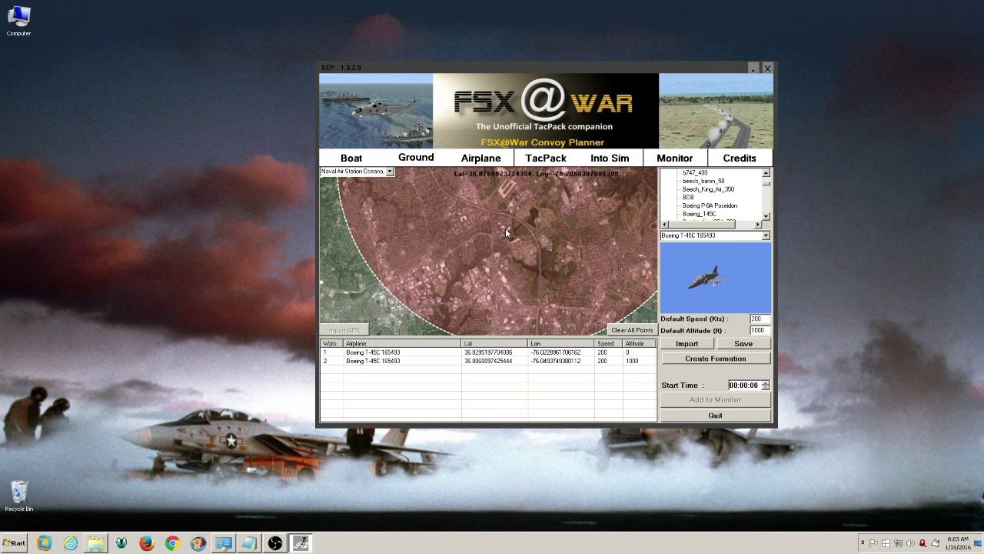
pyautogui.scroll(-1, 469, 281)
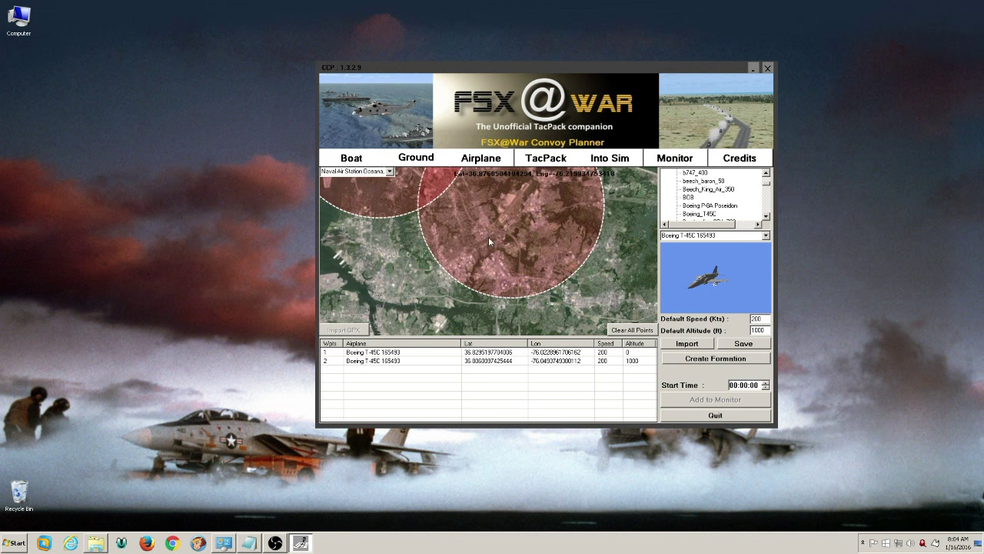
pyautogui.scroll(-1, 461, 278)
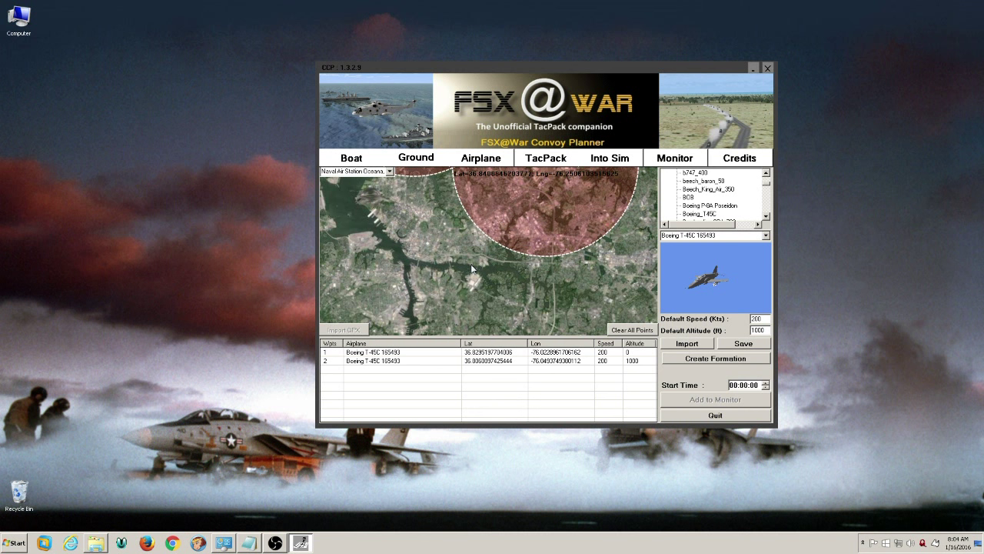
pyautogui.scroll(-1, 490, 258)
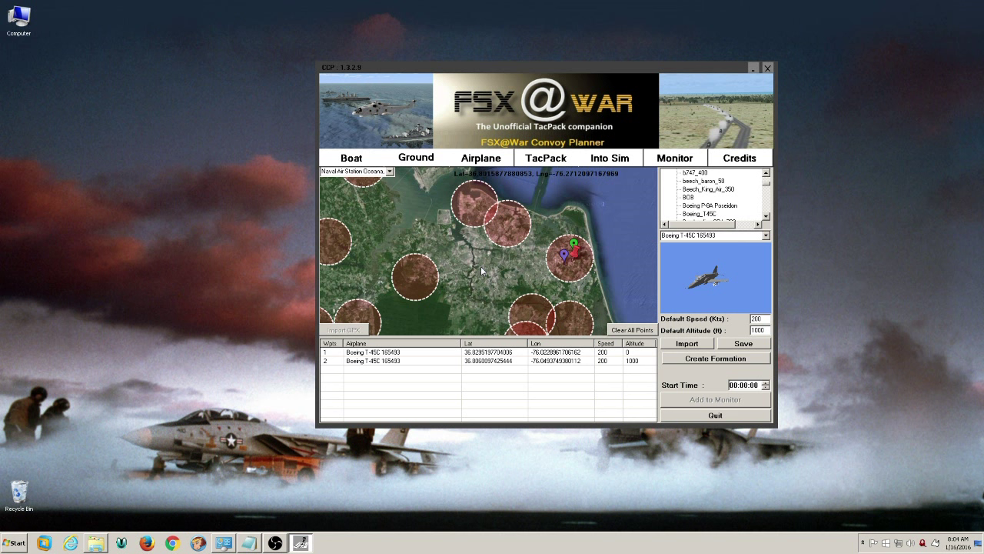
pyautogui.click(481, 266)
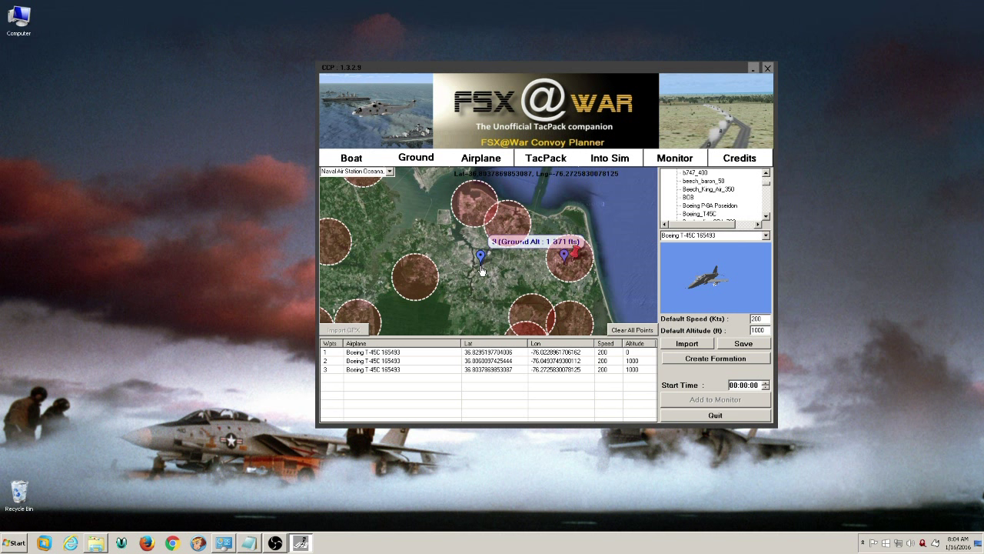
# Step: Place the fourth waypoint on the southwest threshold stripes of the main runway at the circled airport northwest of Oceana NAS
pyautogui.scroll(1, 552, 258)
pyautogui.moveTo(394, 245); pyautogui.dragTo(410, 251)
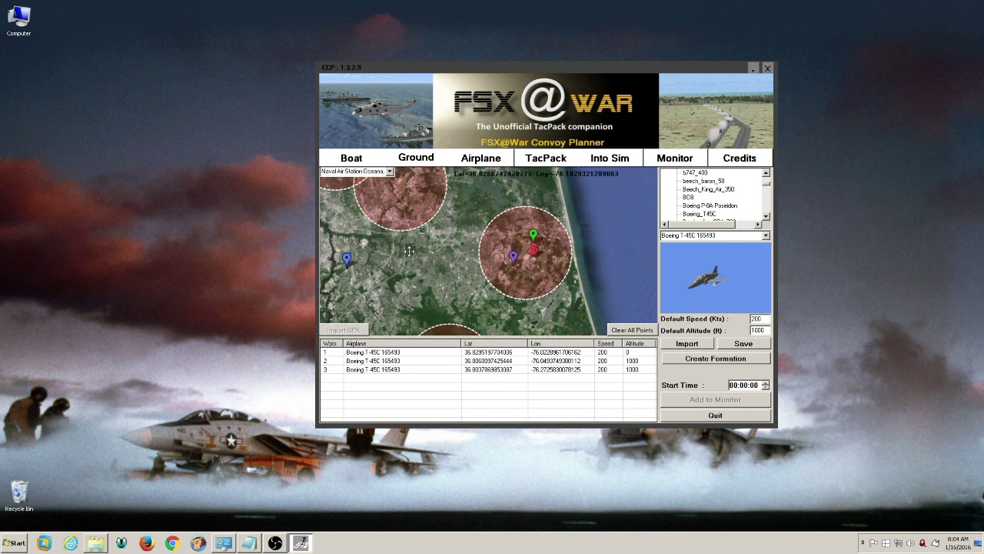
pyautogui.scroll(1, 442, 271)
pyautogui.scroll(1, 488, 250)
pyautogui.scroll(1, 473, 246)
pyautogui.scroll(4, 471, 286)
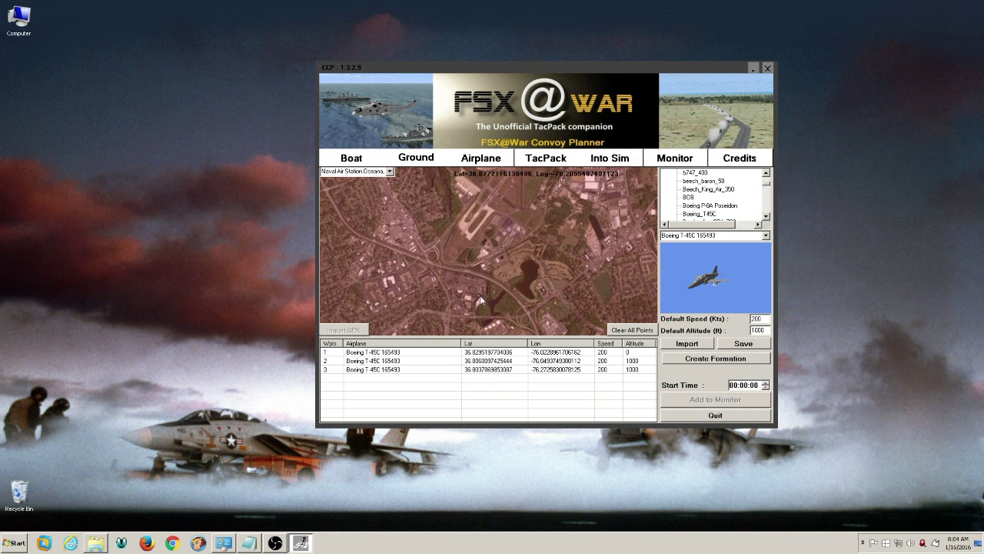
pyautogui.scroll(1, 483, 301)
pyautogui.moveTo(504, 220); pyautogui.dragTo(503, 311)
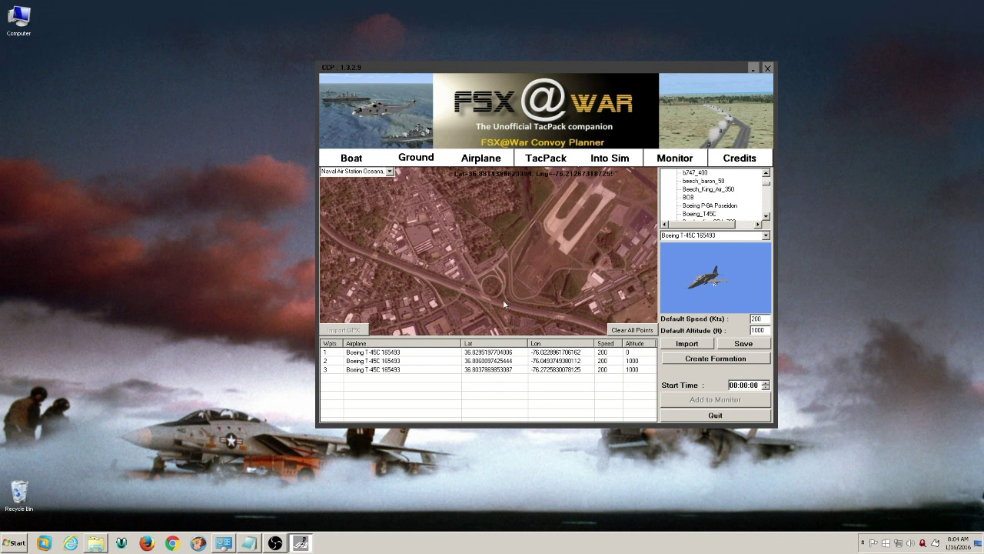
pyautogui.moveTo(566, 259); pyautogui.dragTo(540, 281)
pyautogui.scroll(4, 540, 282)
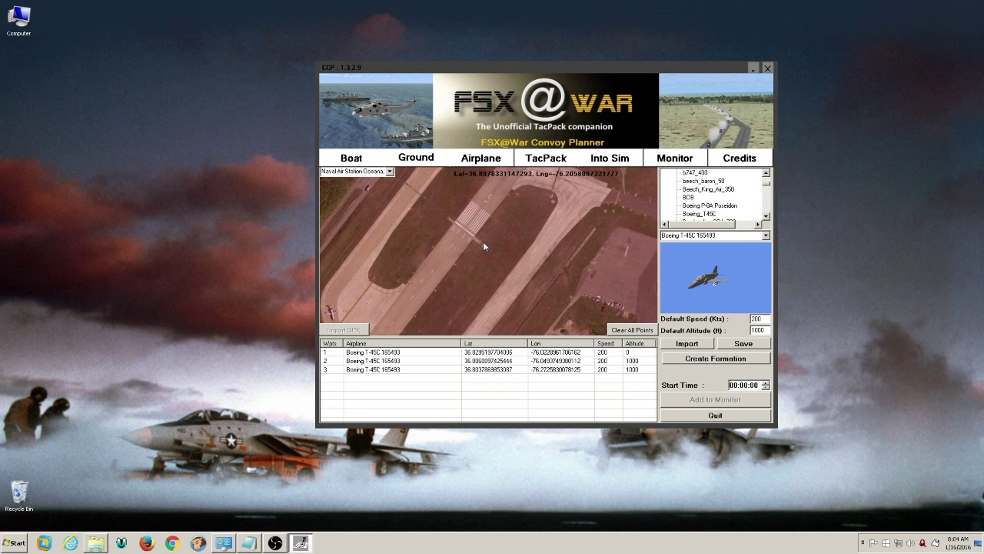
pyautogui.scroll(2, 486, 249)
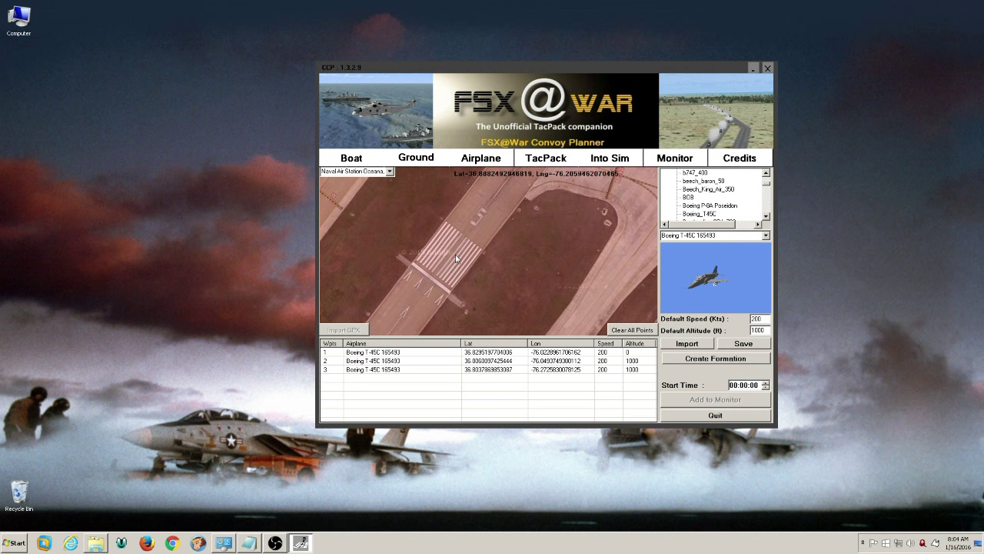
pyautogui.click(453, 254)
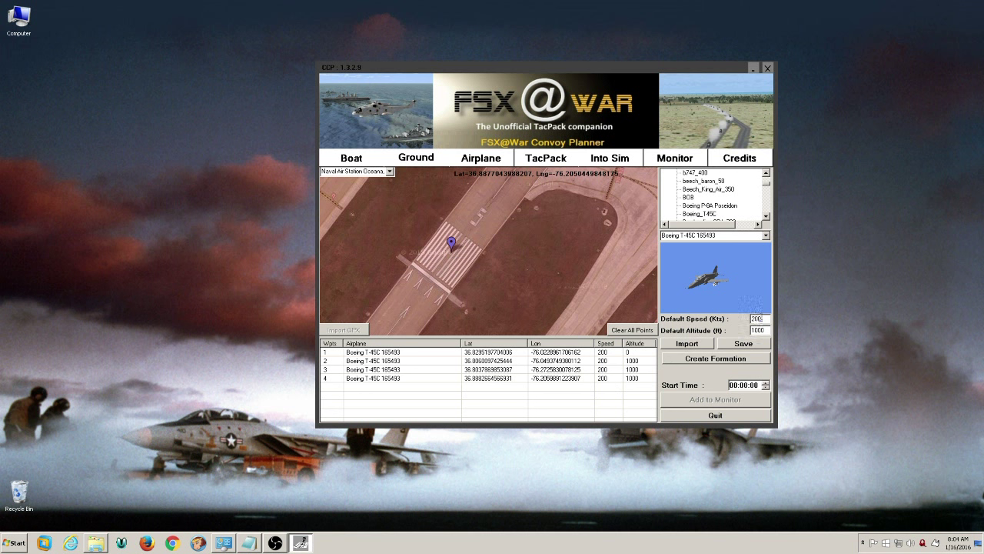
# Step: Set the default speed to 150 kts and the default altitude to 150 ft
pyautogui.write('1')
pyautogui.moveTo(766, 329); pyautogui.dragTo(743, 329)
pyautogui.write('1')
# Step: Set the fourth waypoint's speed to 150 and its altitude to 150
pyautogui.moveTo(472, 239); pyautogui.dragTo(446, 268)
pyautogui.scroll(-1, 471, 232)
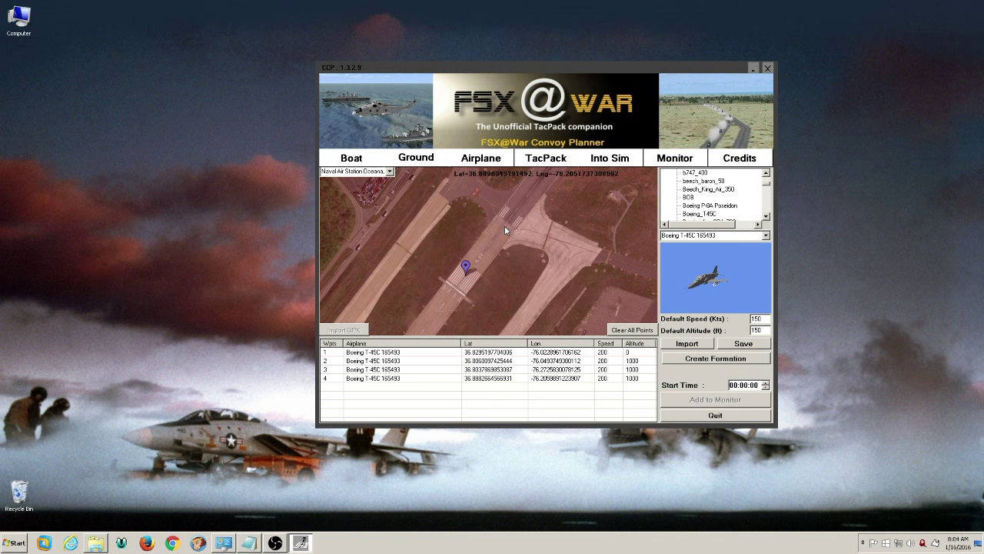
pyautogui.scroll(-2, 496, 239)
pyautogui.scroll(1, 504, 229)
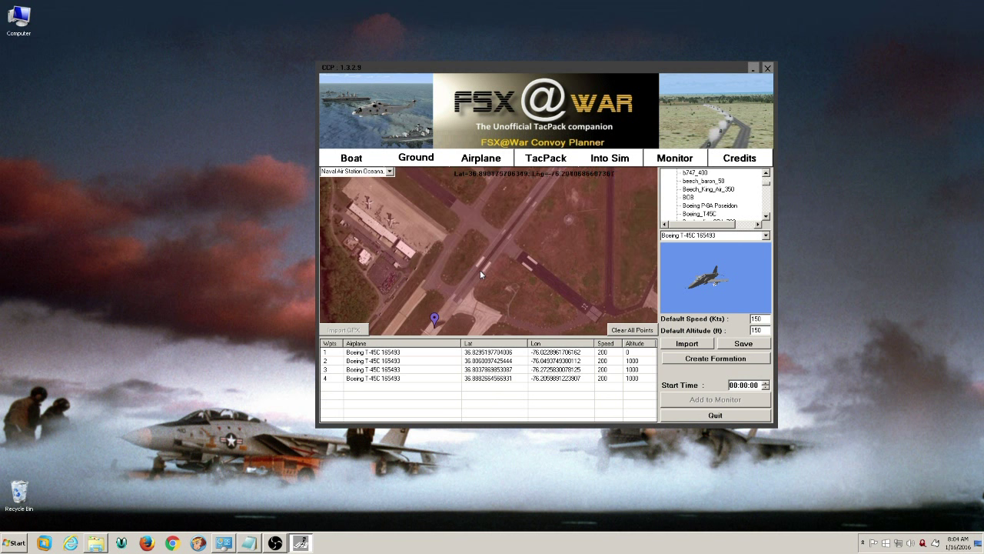
pyautogui.moveTo(498, 251); pyautogui.dragTo(483, 284)
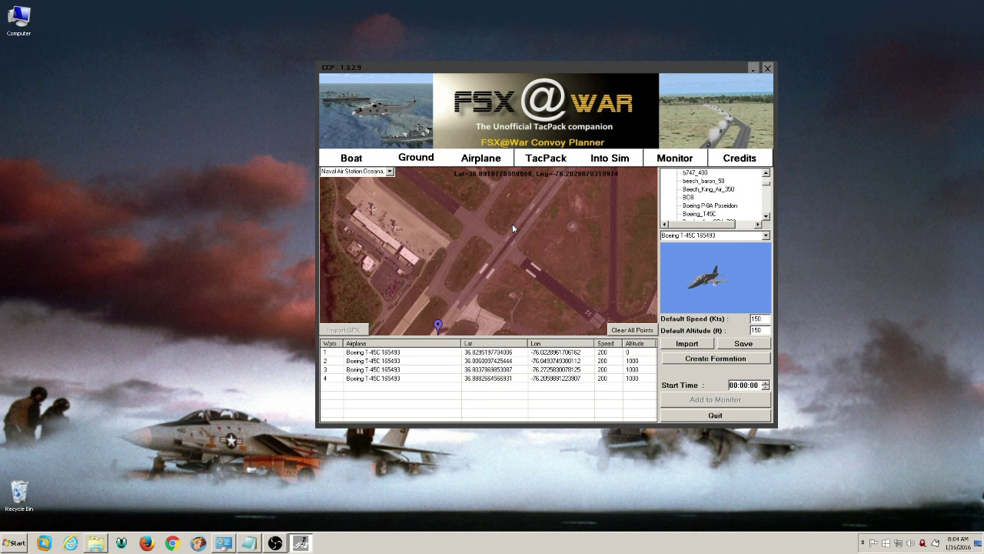
pyautogui.moveTo(488, 294); pyautogui.dragTo(520, 238)
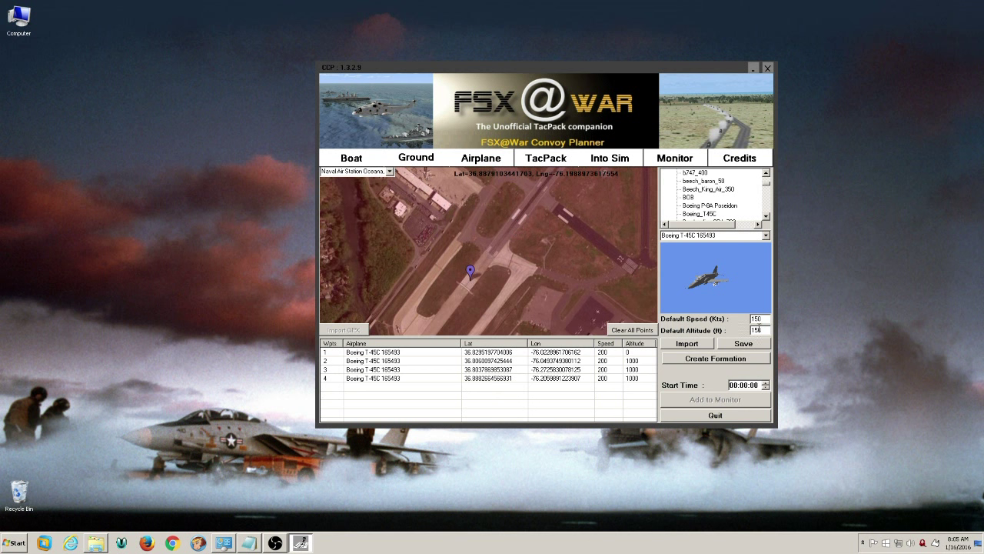
pyautogui.doubleClick(609, 379)
pyautogui.write('150')
pyautogui.press('Tab')
pyautogui.write('15')
pyautogui.press('Return')
pyautogui.moveTo(470, 272)
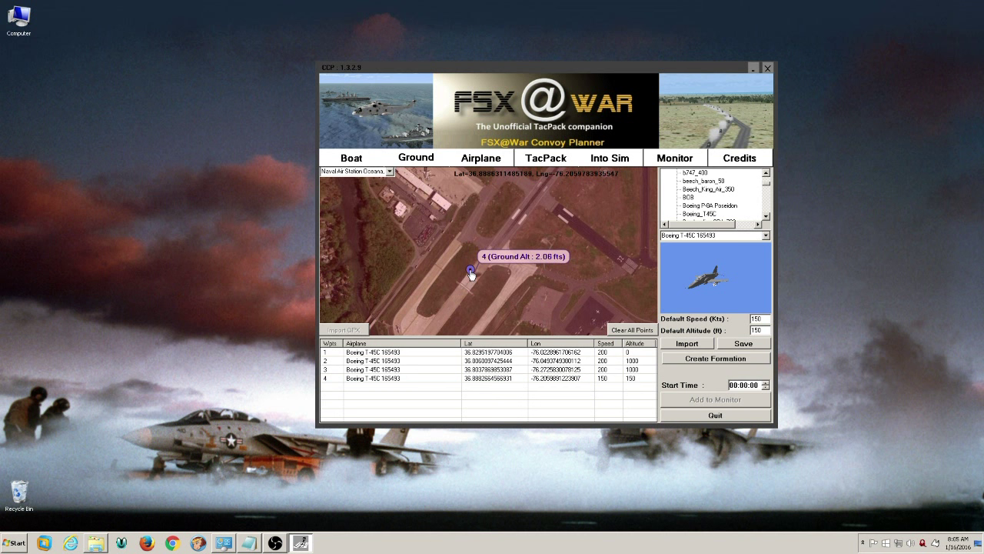
# Step: Place the fifth waypoint on the same runway farther northeast, just southwest of the aircraft visible on the pavement
pyautogui.moveTo(489, 255); pyautogui.dragTo(445, 314)
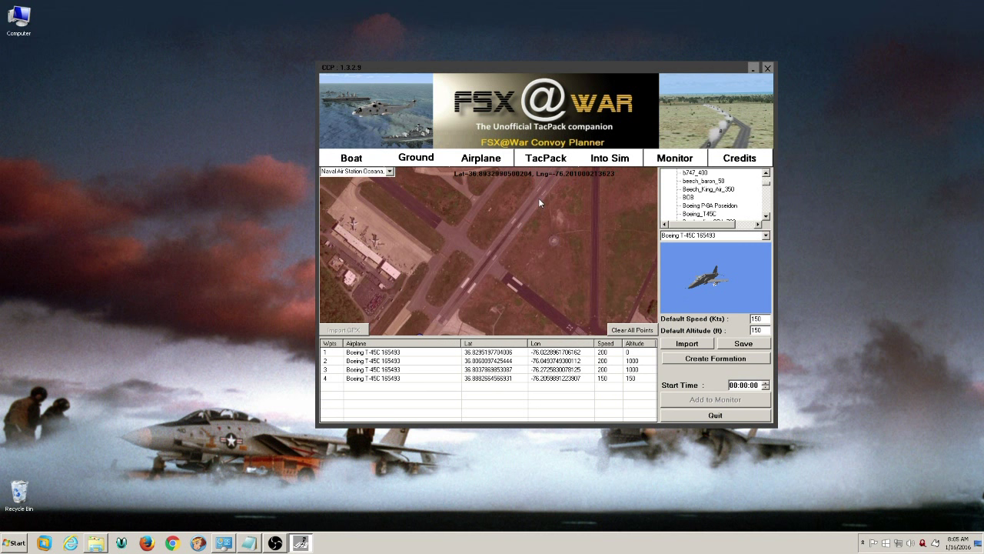
pyautogui.moveTo(538, 202); pyautogui.dragTo(464, 310)
pyautogui.moveTo(539, 230); pyautogui.dragTo(464, 311)
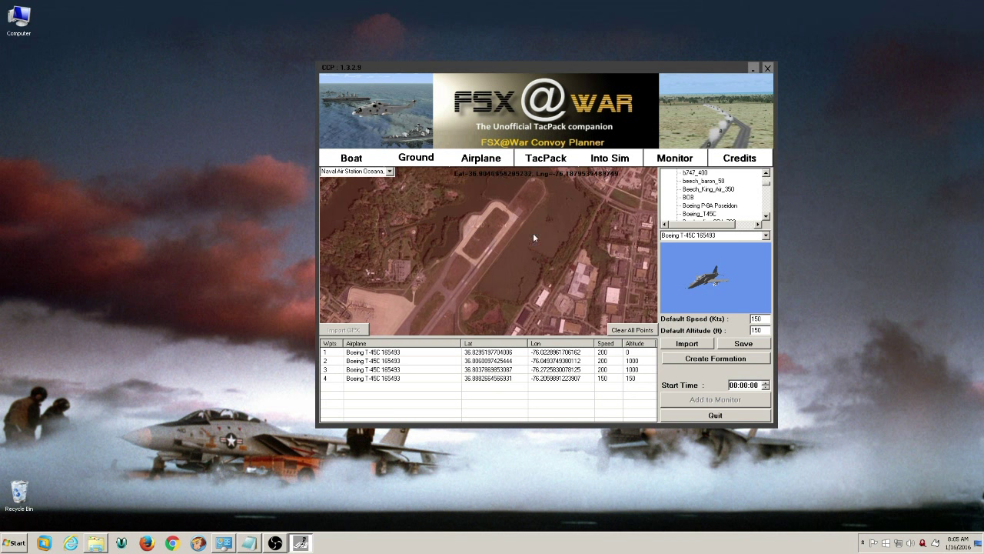
pyautogui.moveTo(460, 318); pyautogui.dragTo(541, 218)
pyautogui.moveTo(470, 291); pyautogui.dragTo(508, 240)
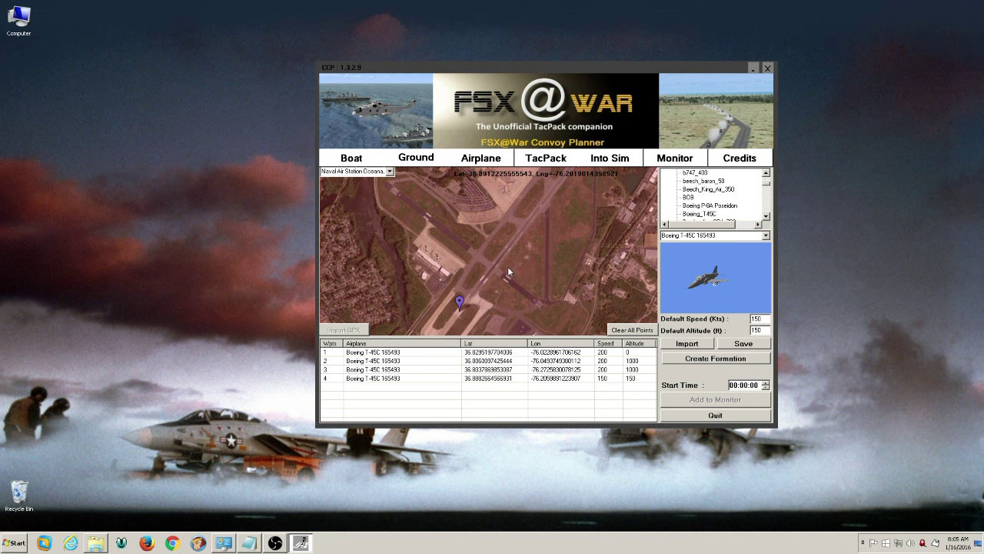
pyautogui.moveTo(497, 240); pyautogui.dragTo(492, 246)
pyautogui.scroll(1, 492, 246)
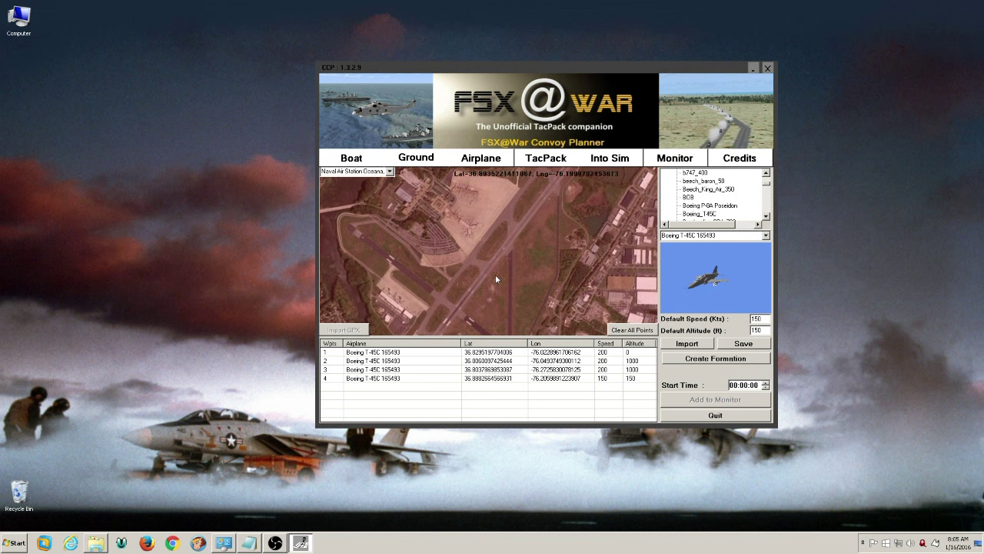
pyautogui.scroll(1, 493, 254)
pyautogui.scroll(4, 496, 234)
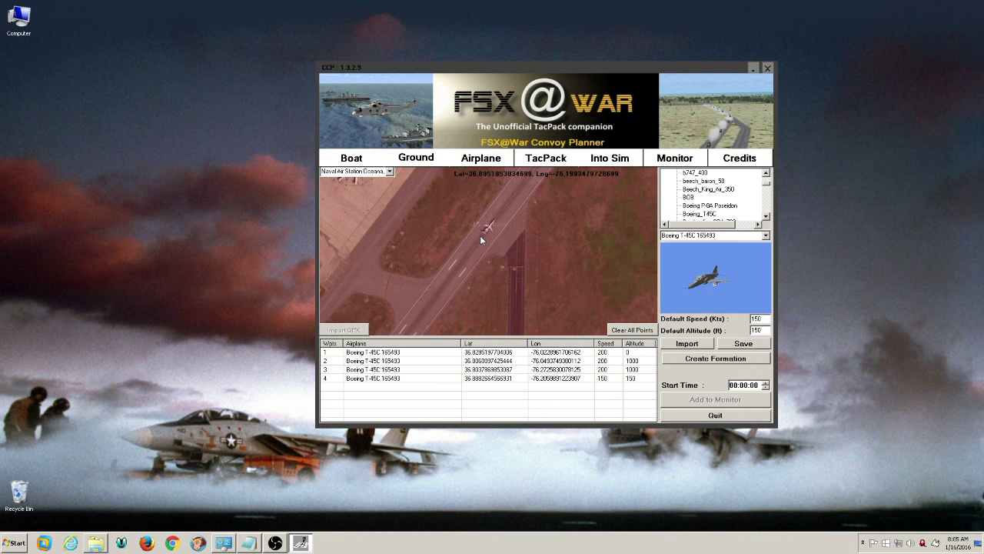
pyautogui.scroll(-1, 486, 247)
pyautogui.scroll(-1, 495, 257)
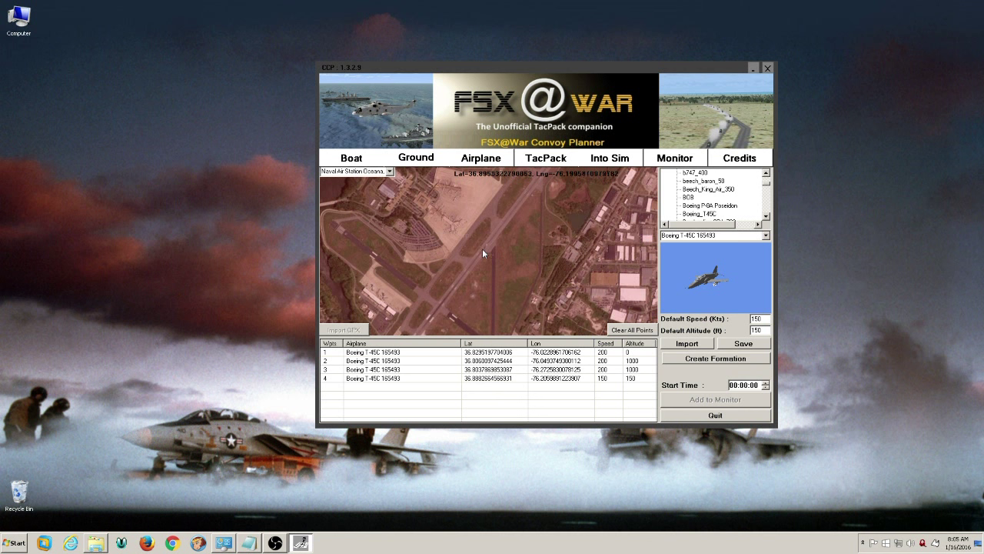
pyautogui.scroll(2, 485, 249)
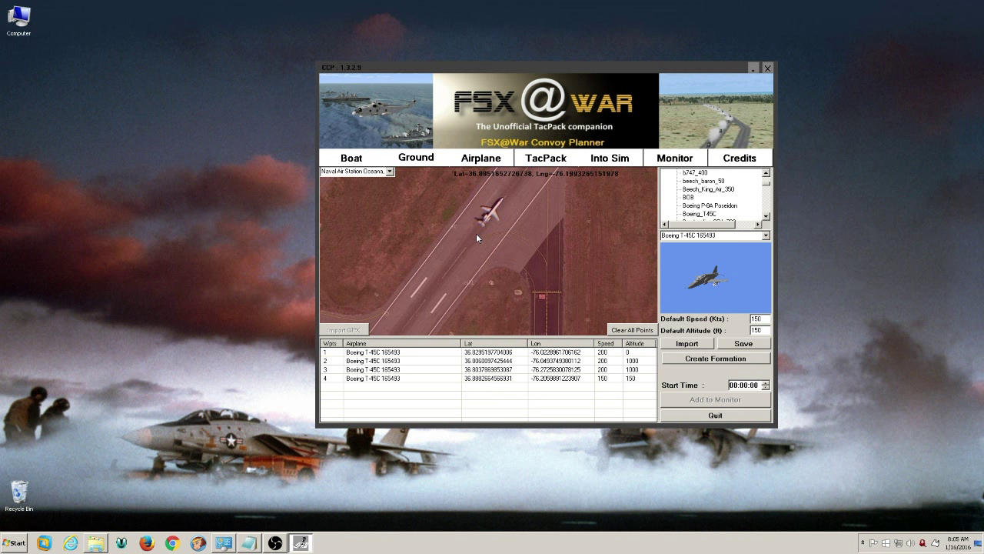
pyautogui.click(476, 233)
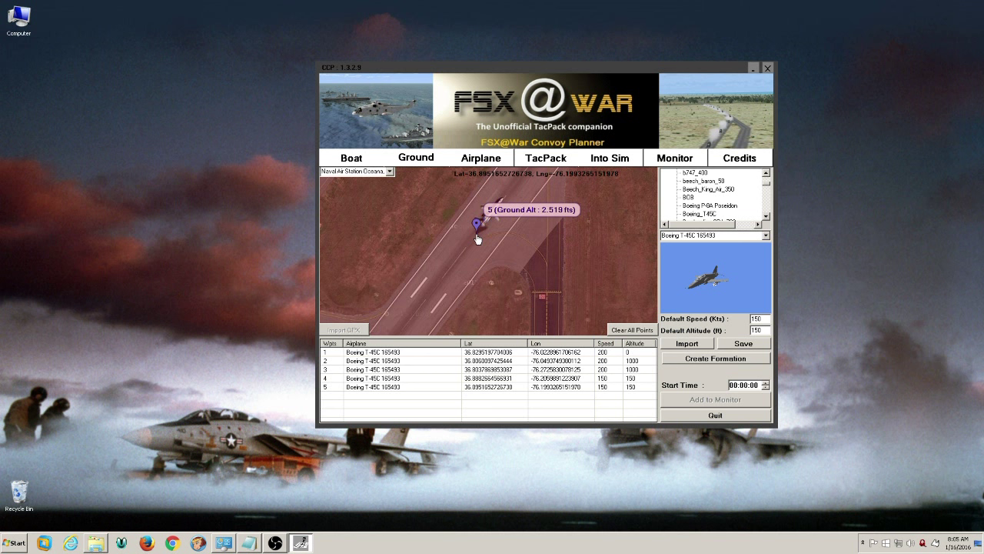
# Step: Set the fifth waypoint's speed to 0 and its altitude to 0
pyautogui.doubleClick(613, 387)
pyautogui.write('0')
pyautogui.doubleClick(633, 387)
pyautogui.write('0')
pyautogui.press('Return')
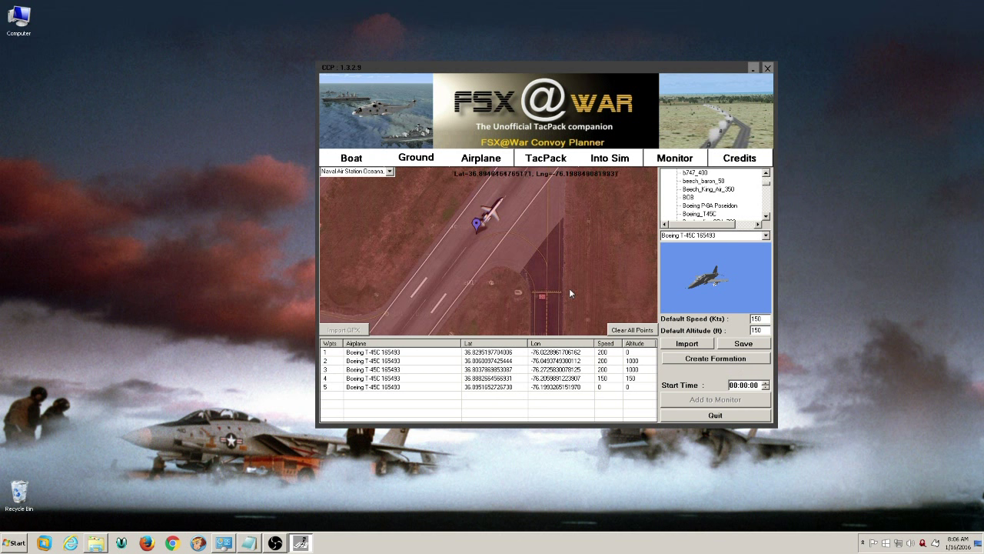
# Step: Save the airplane route as "KNTU-KORF T45 Flight" in the Airplane folder
pyautogui.click(757, 346)
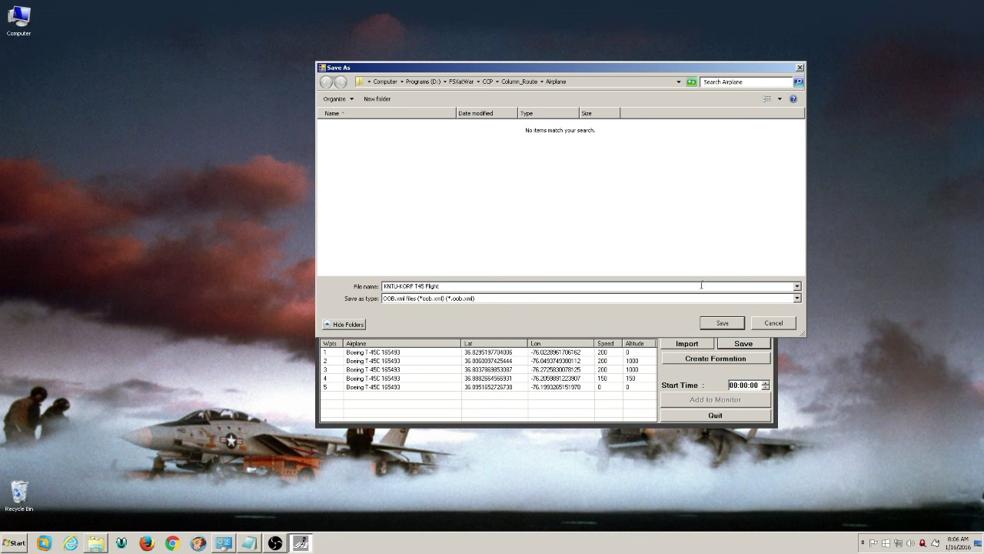
pyautogui.click(722, 323)
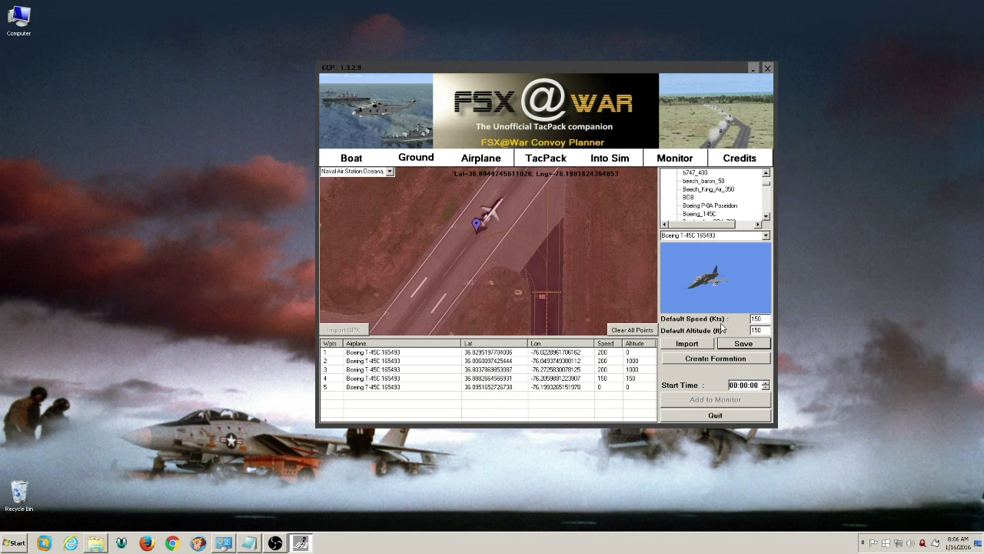
pyautogui.click(733, 388)
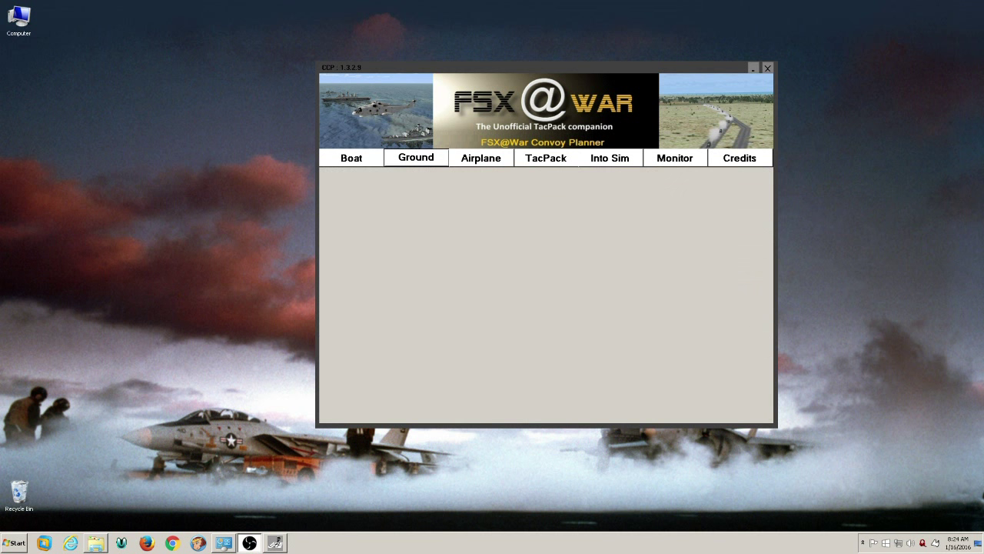
# Step: Open the airplane planner and find Naval Air Station Oceana's airfield on the map
pyautogui.click(480, 159)
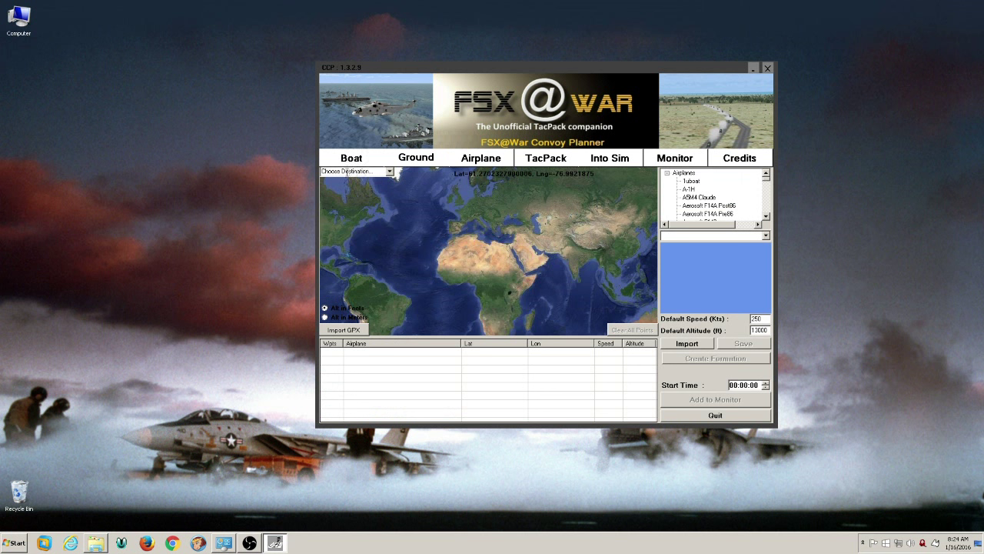
pyautogui.click(350, 171)
pyautogui.write('oceana n')
pyautogui.press('Return')
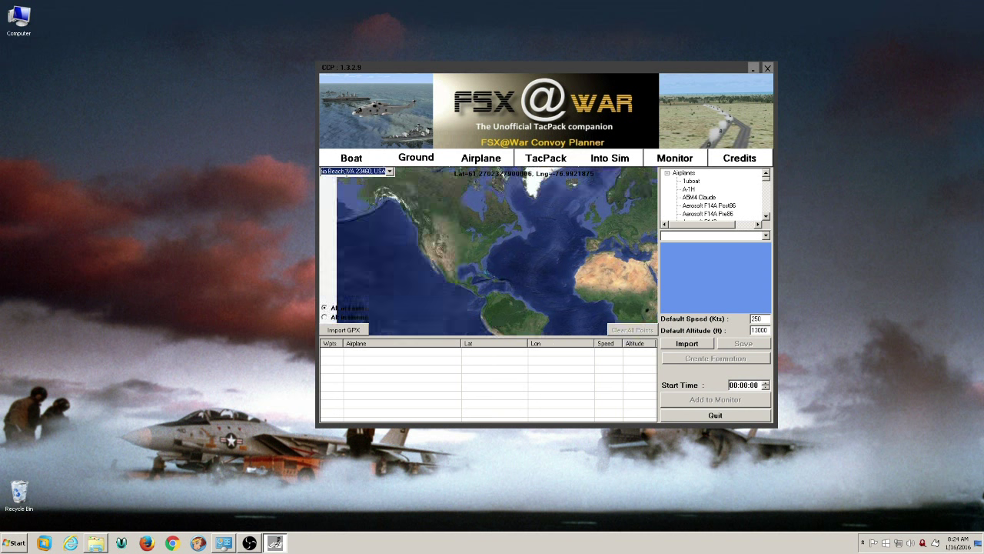
pyautogui.scroll(3, 489, 250)
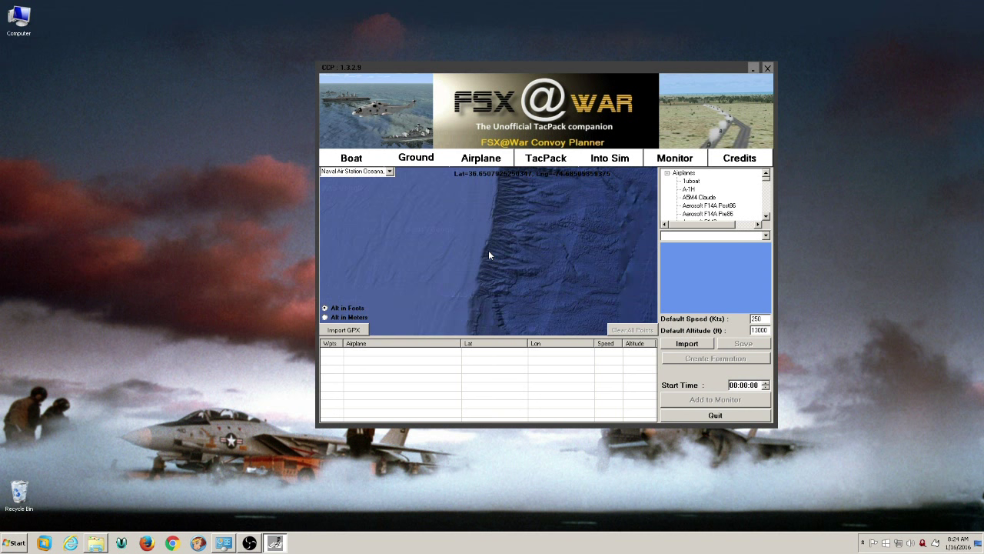
pyautogui.scroll(2, 543, 270)
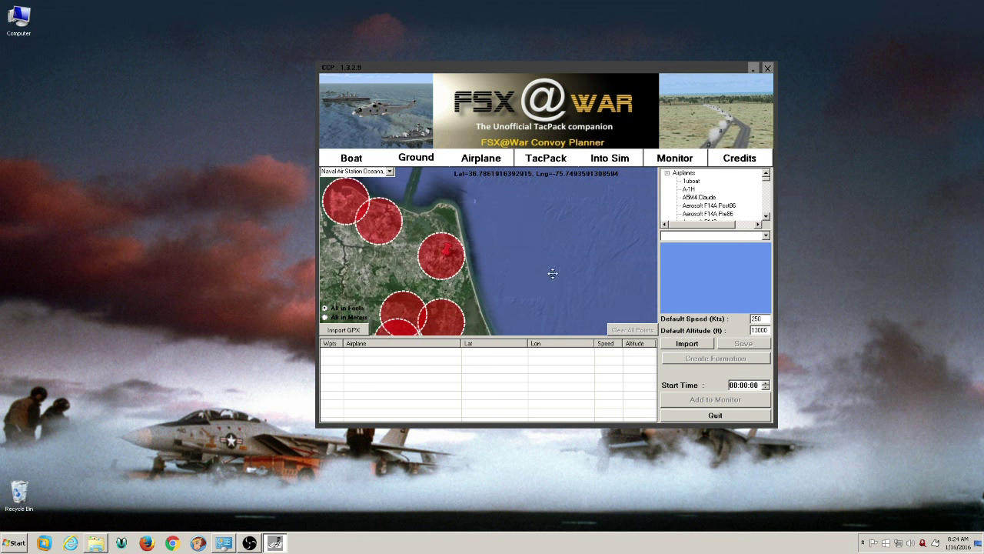
pyautogui.scroll(2, 566, 274)
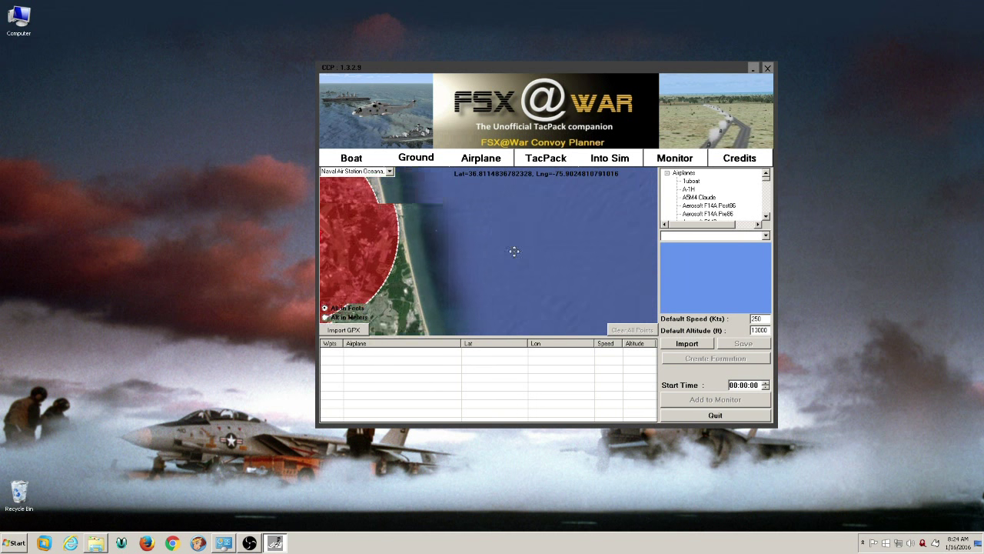
pyautogui.moveTo(546, 253); pyautogui.dragTo(540, 256)
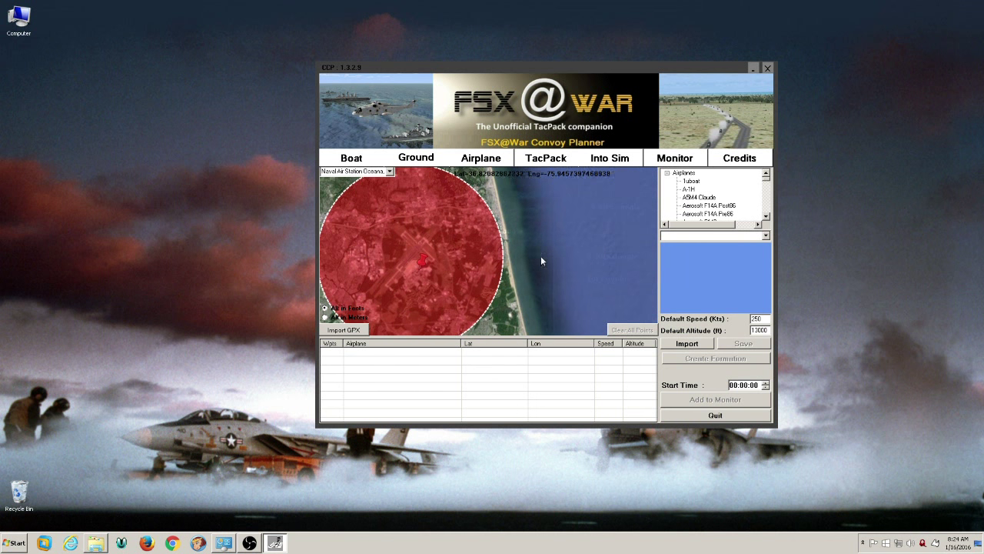
pyautogui.scroll(-1, 489, 250)
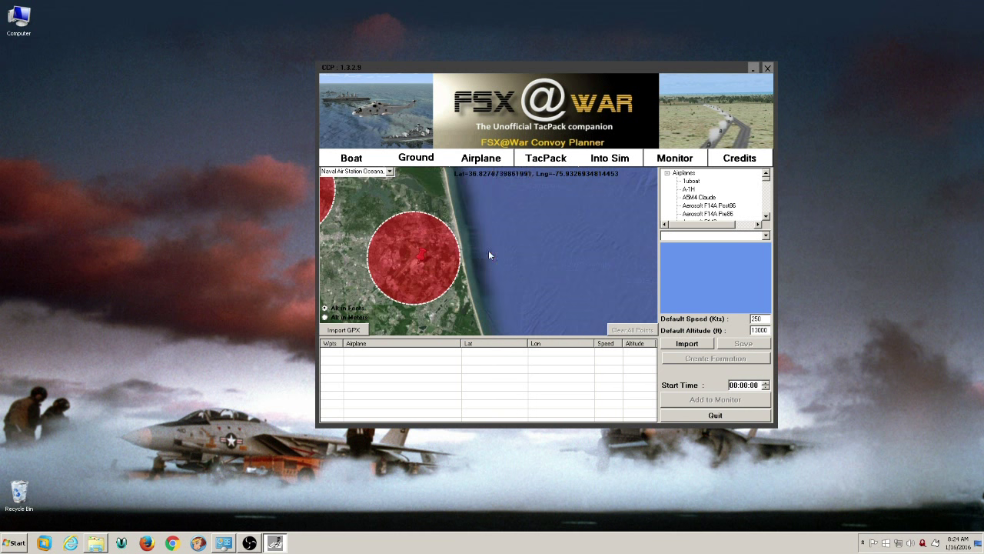
pyautogui.scroll(1, 489, 250)
pyautogui.moveTo(430, 253); pyautogui.dragTo(505, 286)
pyautogui.scroll(1, 474, 253)
pyautogui.scroll(1, 481, 265)
pyautogui.scroll(1, 467, 241)
pyautogui.scroll(1, 505, 285)
pyautogui.moveTo(482, 254)
pyautogui.mouseDown()
pyautogui.moveTo(509, 281)
pyautogui.moveTo(493, 254)
pyautogui.mouseUp()
pyautogui.scroll(1, 503, 284)
pyautogui.scroll(-1, 493, 254)
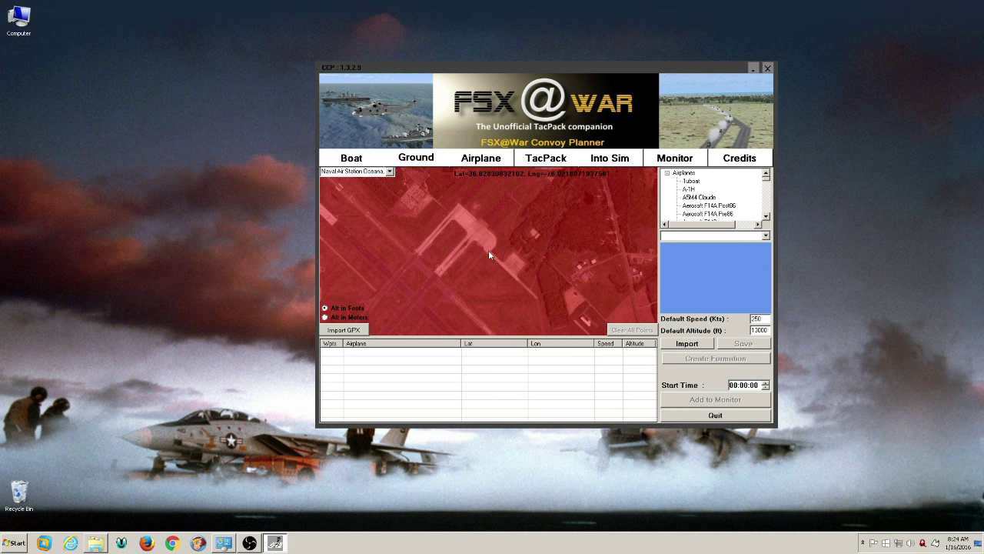
pyautogui.scroll(-1, 431, 268)
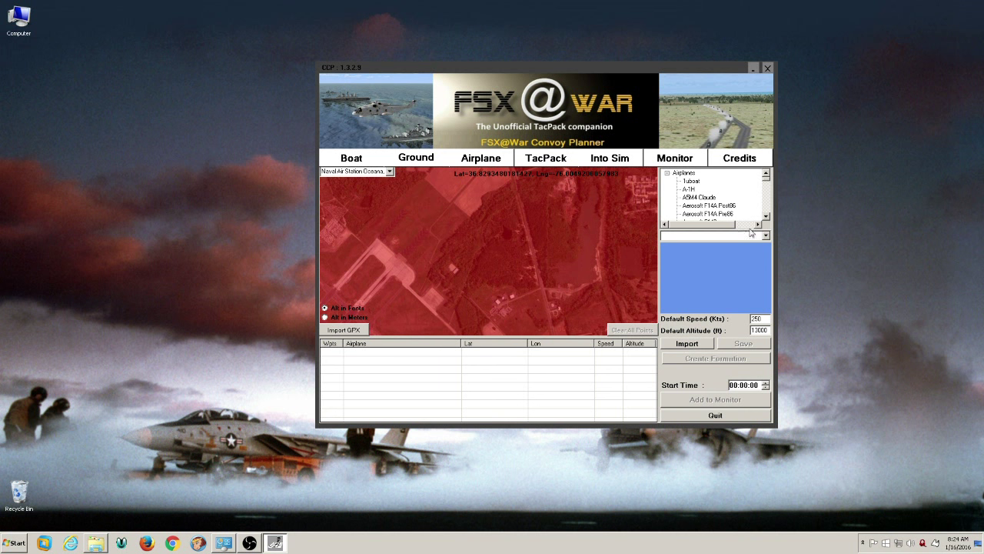
# Step: Set the default speed to 200 kts and the default altitude to 1200 ft
pyautogui.moveTo(766, 320); pyautogui.dragTo(732, 324)
pyautogui.write('3')
pyautogui.moveTo(769, 330); pyautogui.dragTo(727, 343)
pyautogui.write('12')
# Step: Choose FSXatWarPack1_MiG23 as the airplane for the new route
pyautogui.click(769, 210)
pyautogui.click(768, 209)
pyautogui.click(768, 209)
pyautogui.click(769, 209)
pyautogui.click(769, 209)
pyautogui.click(769, 209)
pyautogui.click(768, 209)
pyautogui.click(768, 209)
pyautogui.click(768, 209)
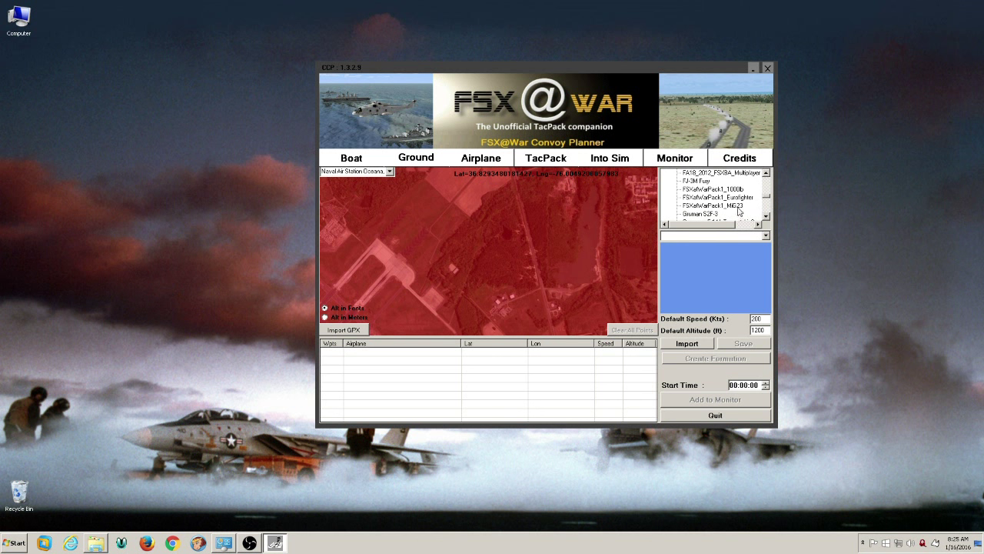
pyautogui.click(734, 206)
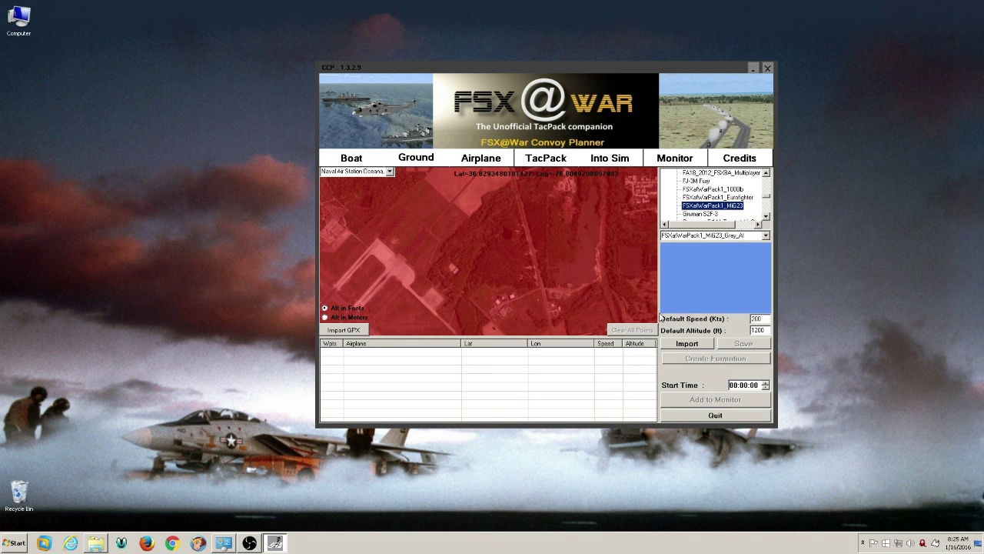
# Step: Place the first waypoint in the field northeast of Oceana's apron and the second on the apron's edge, and start creating a formation
pyautogui.click(439, 219)
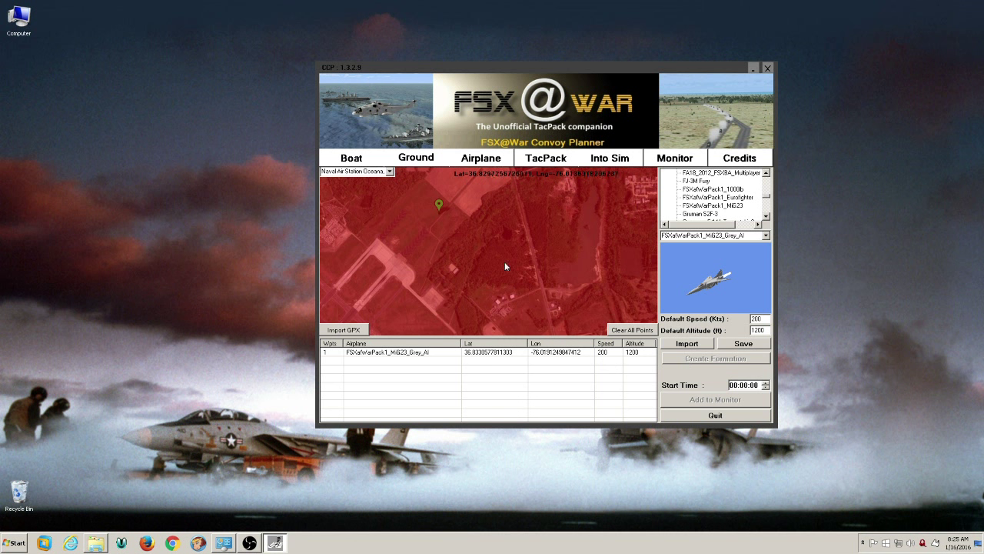
pyautogui.click(397, 263)
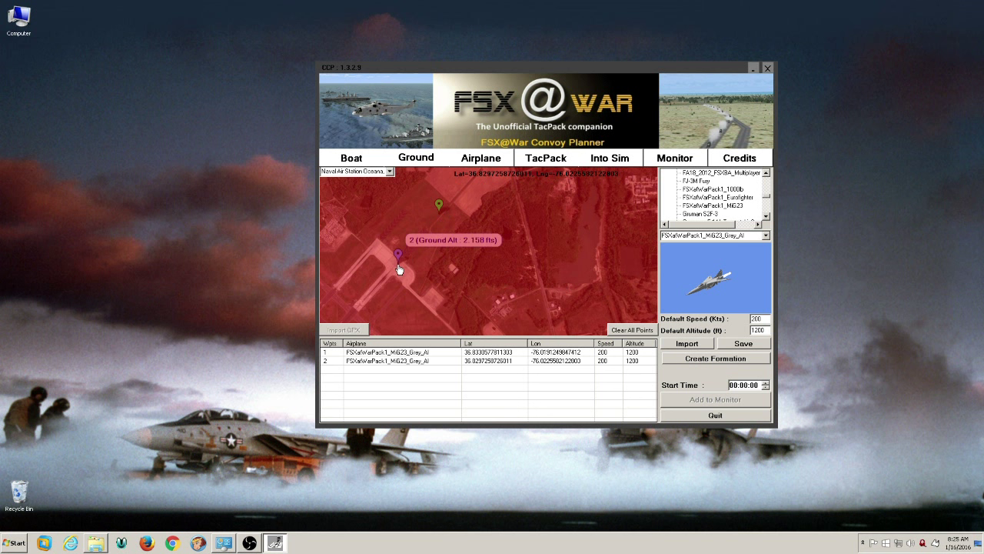
pyautogui.click(716, 359)
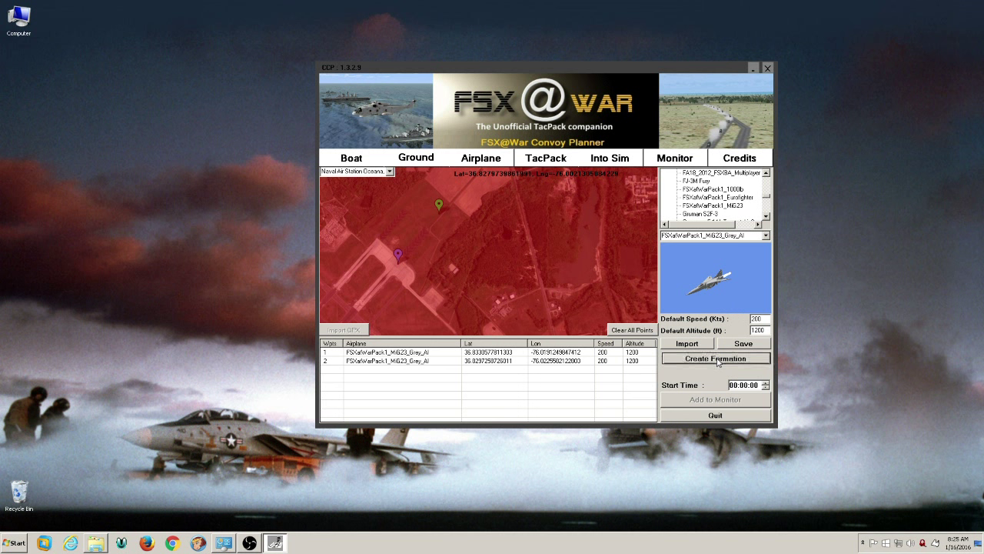
# Step: Try the Diamond, Fingertip, Echelon and Tanker with 2 Eurofighter formations
pyautogui.click(766, 237)
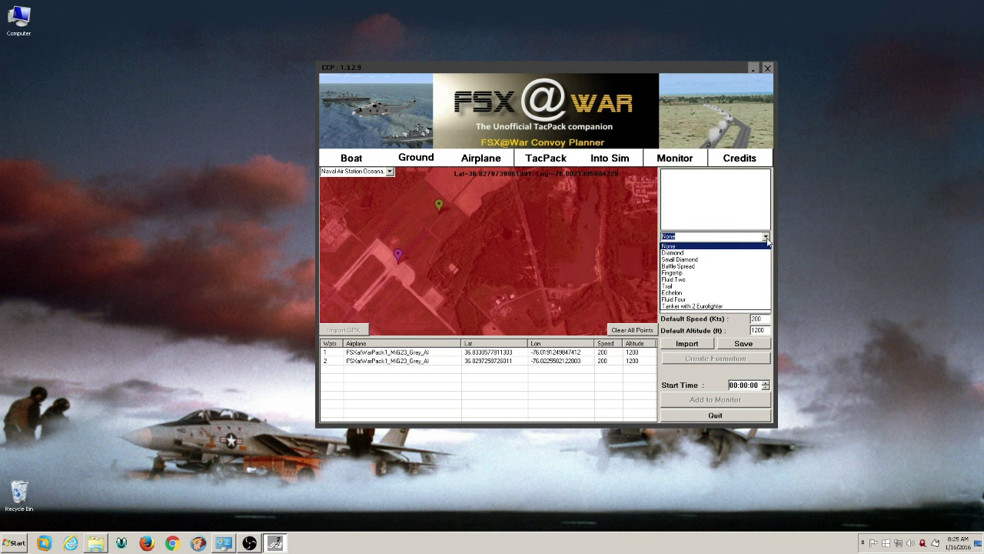
pyautogui.click(718, 253)
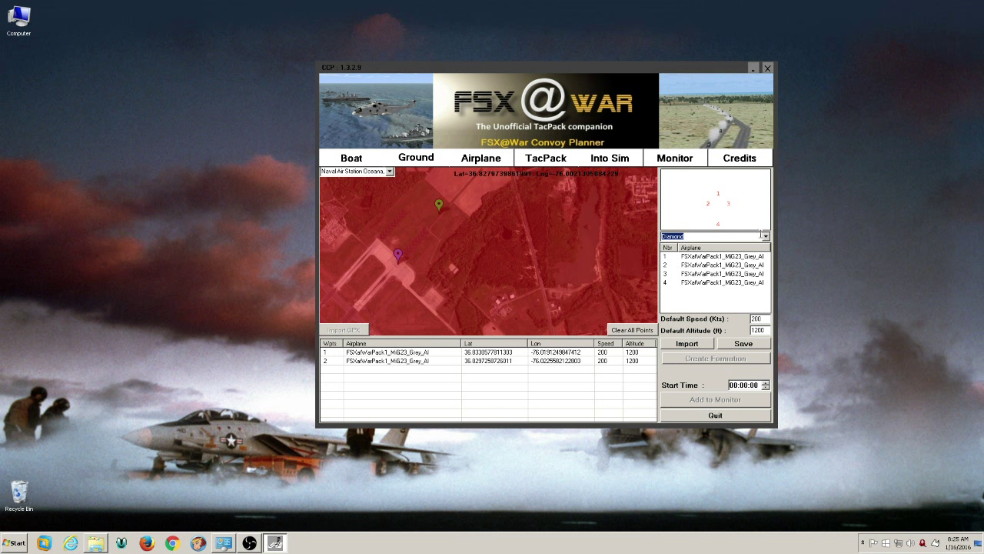
pyautogui.click(766, 238)
pyautogui.click(733, 273)
pyautogui.click(767, 237)
pyautogui.click(727, 293)
pyautogui.click(767, 238)
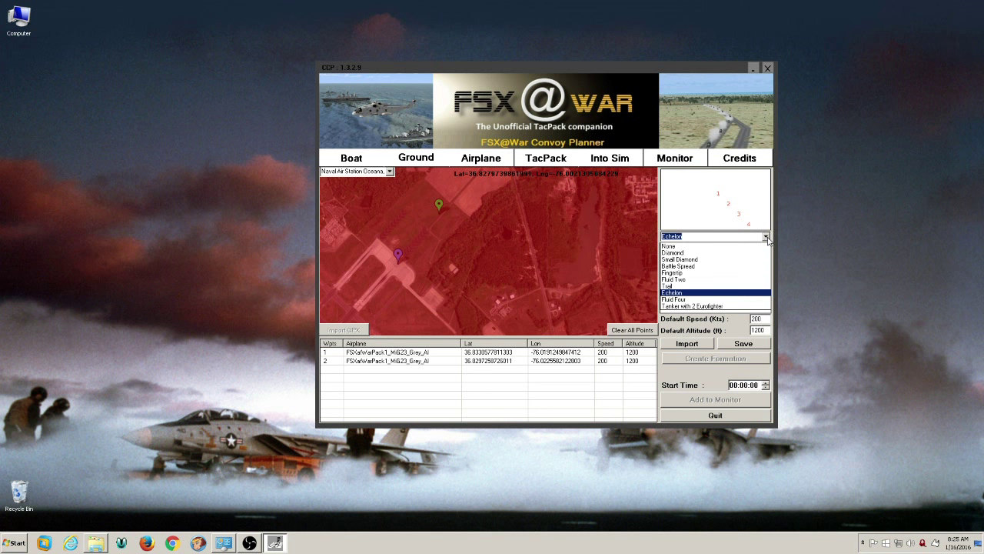
pyautogui.click(723, 296)
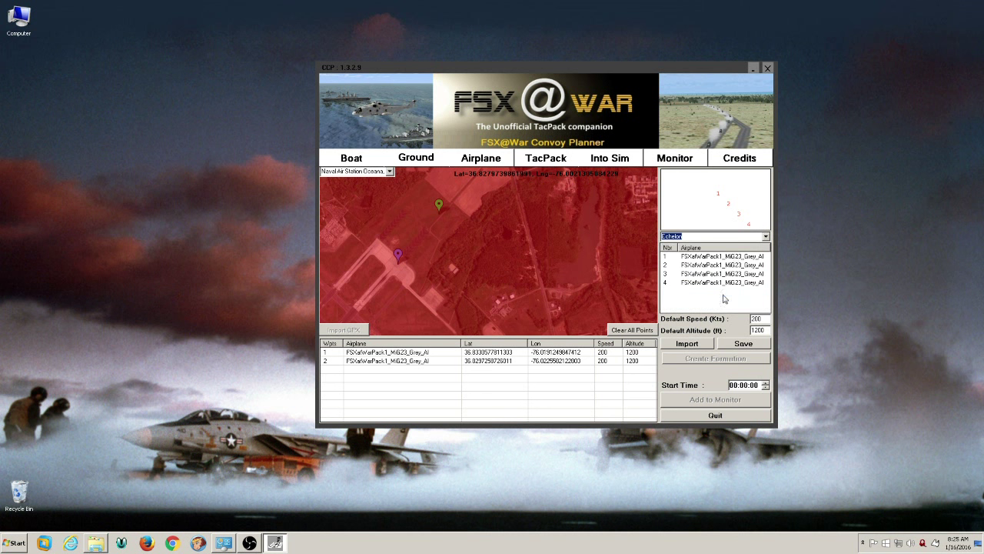
pyautogui.click(766, 238)
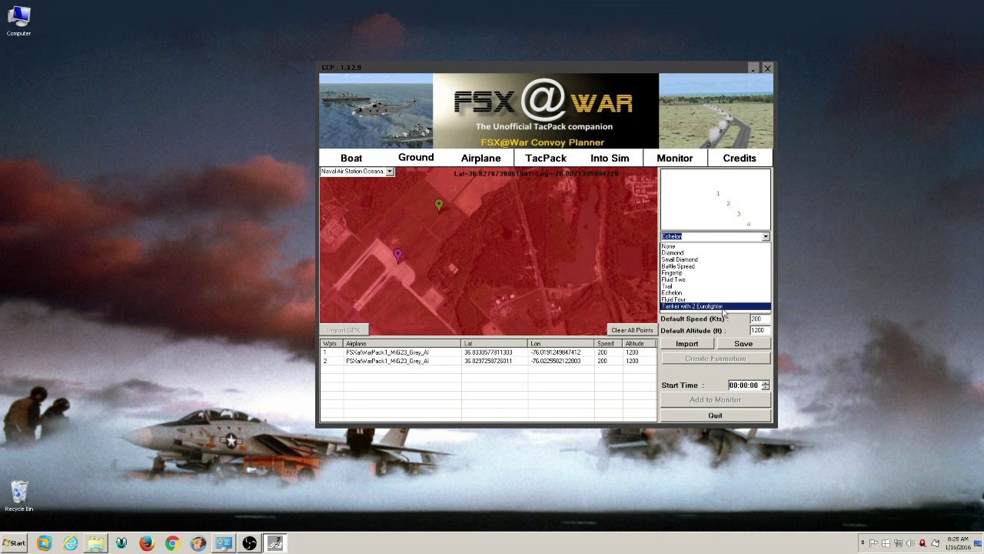
pyautogui.click(720, 306)
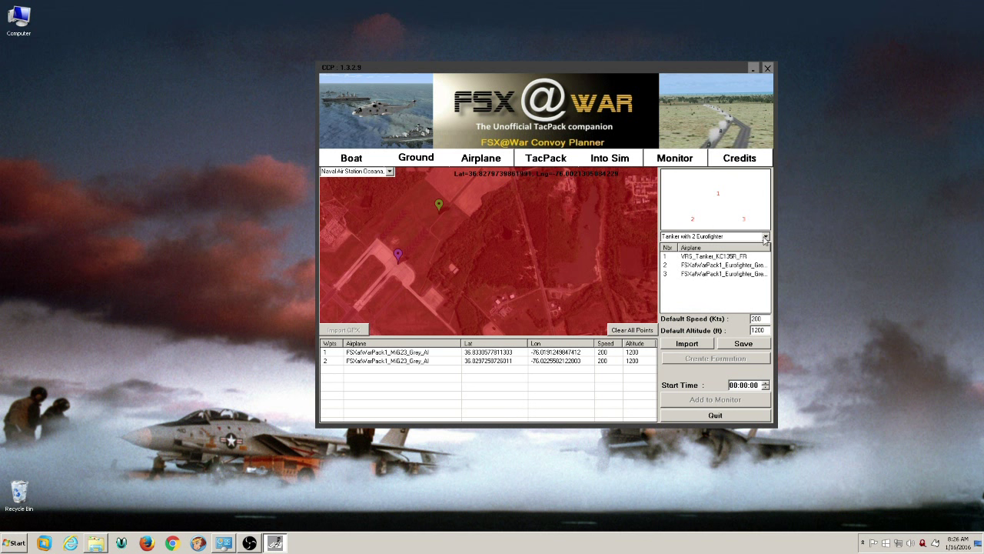
# Step: Choose the Fingertip formation for the MiG-23 route
pyautogui.click(766, 236)
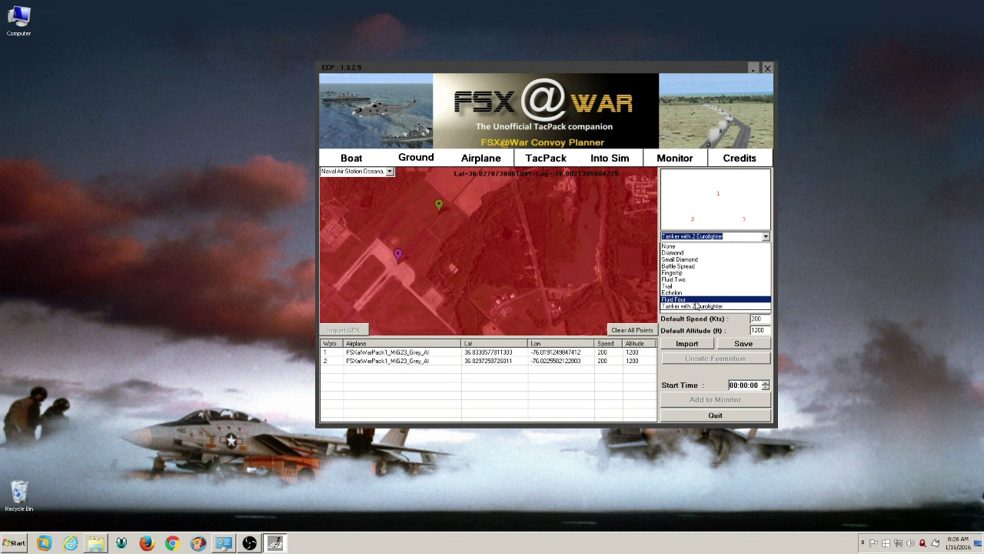
pyautogui.click(684, 273)
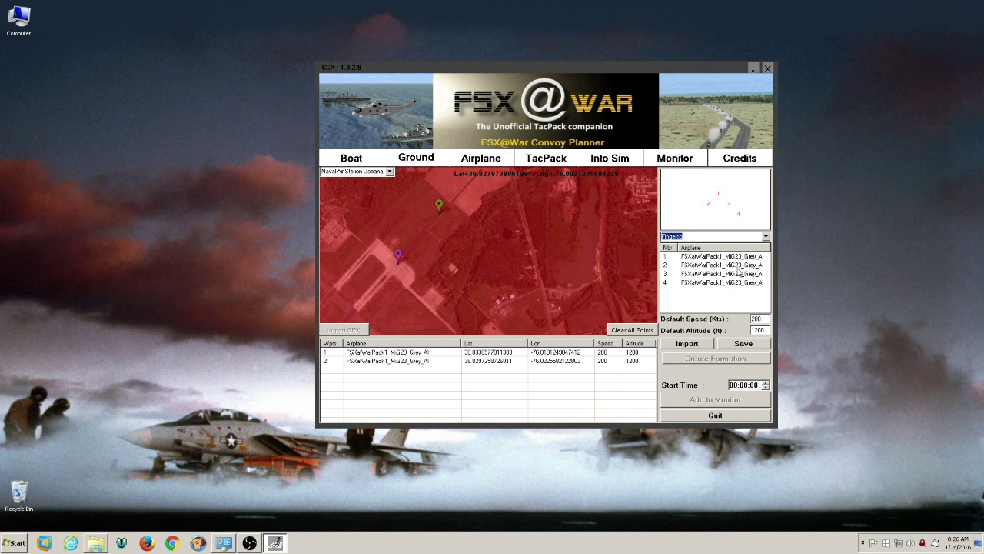
pyautogui.click(744, 343)
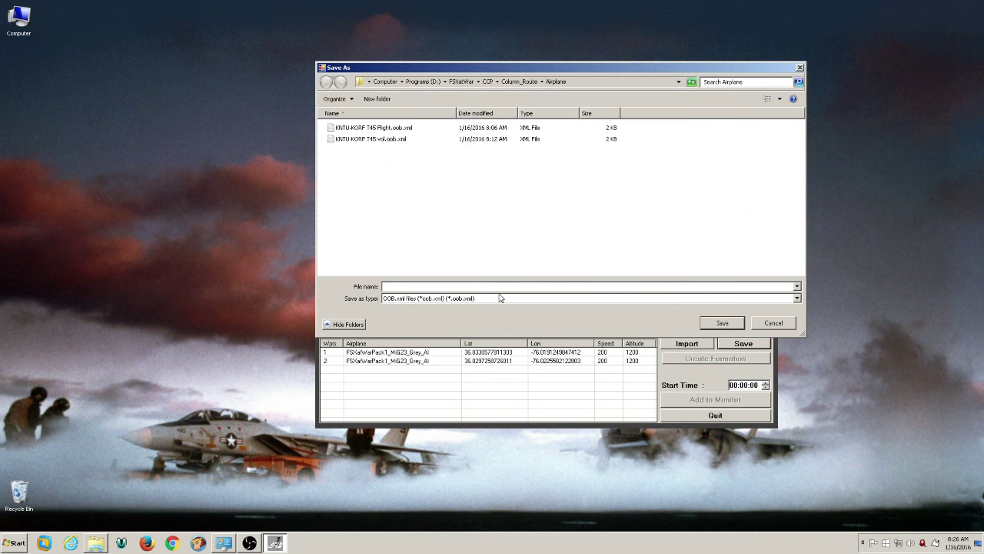
pyautogui.write('FFing')
pyautogui.click(777, 326)
# Step: Place the third waypoint at the southwestern end of Oceana's southwest runway
pyautogui.scroll(-4, 440, 266)
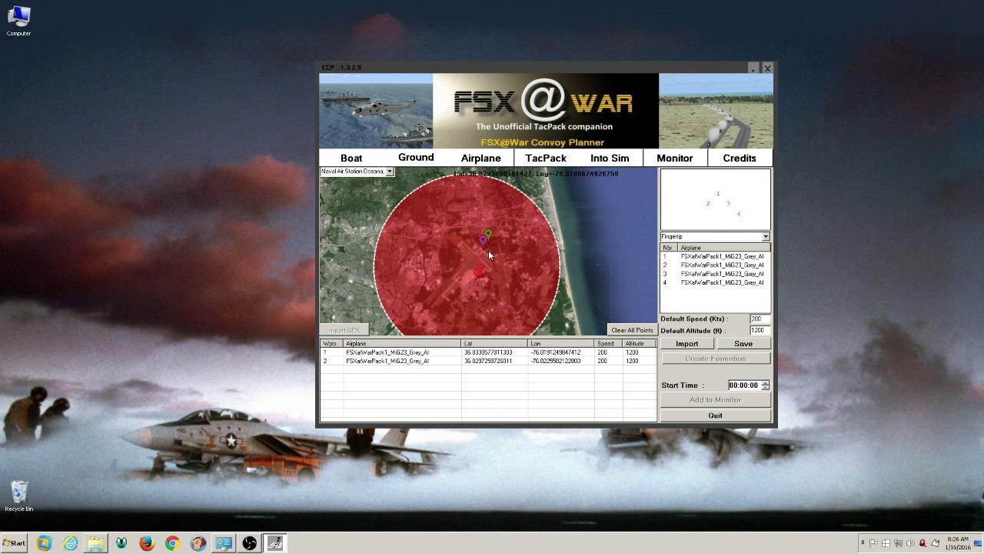
pyautogui.scroll(2, 489, 250)
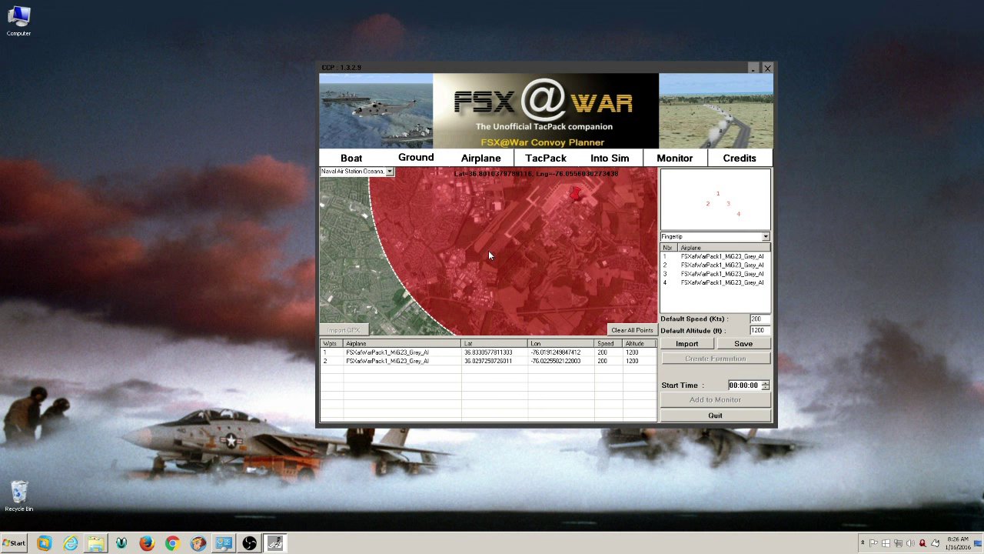
pyautogui.scroll(2, 489, 250)
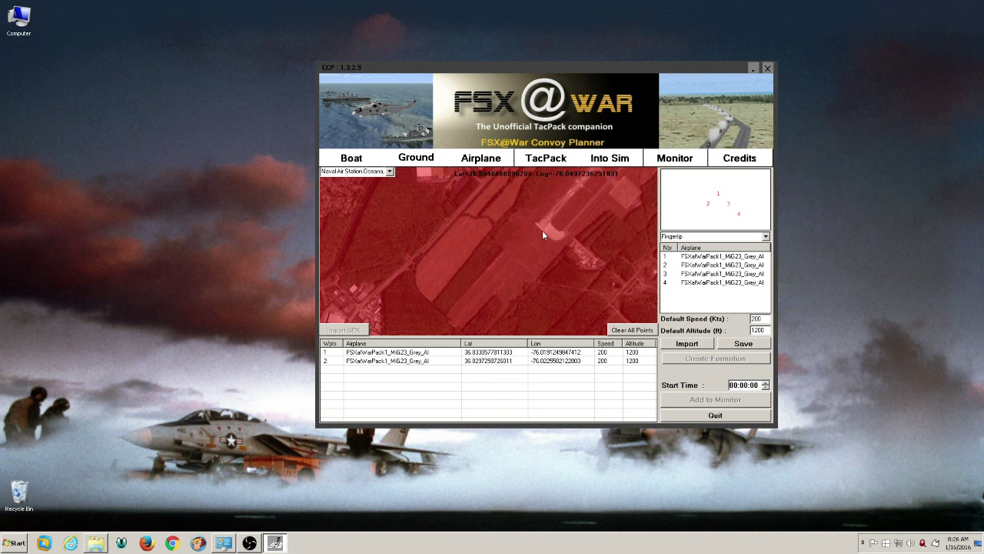
pyautogui.click(543, 233)
# Step: Place the fourth waypoint west of the Oceana airfield and the fifth northwest of it
pyautogui.scroll(-1, 488, 254)
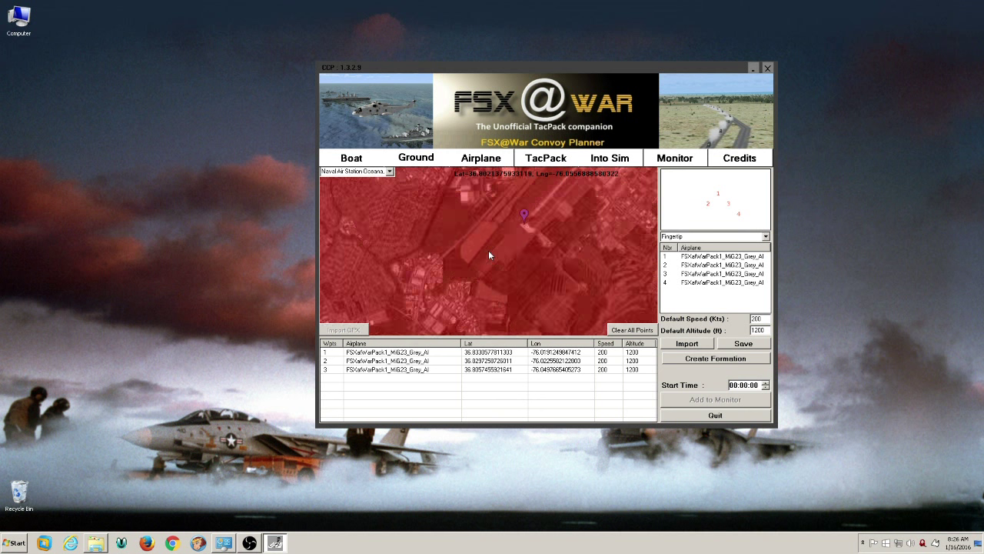
pyautogui.scroll(-2, 488, 250)
pyautogui.scroll(1, 370, 282)
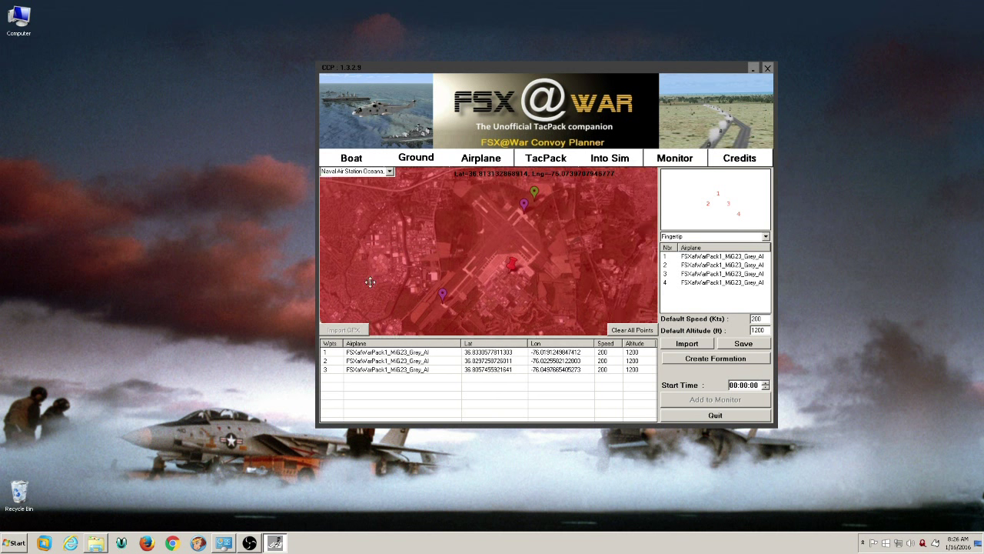
pyautogui.click(365, 262)
pyautogui.click(420, 190)
# Step: Place three more waypoints north of Oceana inside the red circle: near its northern edge, northeast of the field, and just south of that point
pyautogui.moveTo(455, 196); pyautogui.dragTo(397, 303)
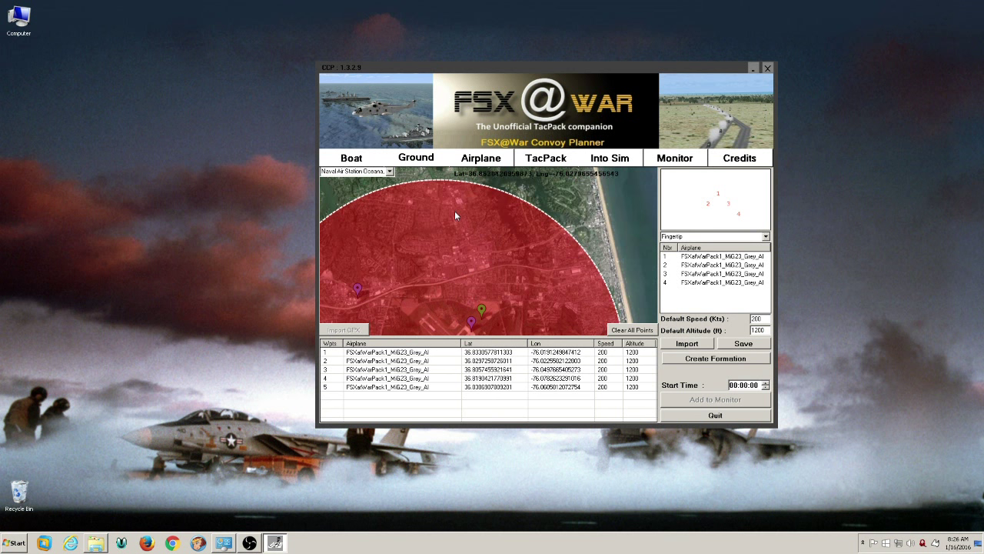
pyautogui.click(428, 204)
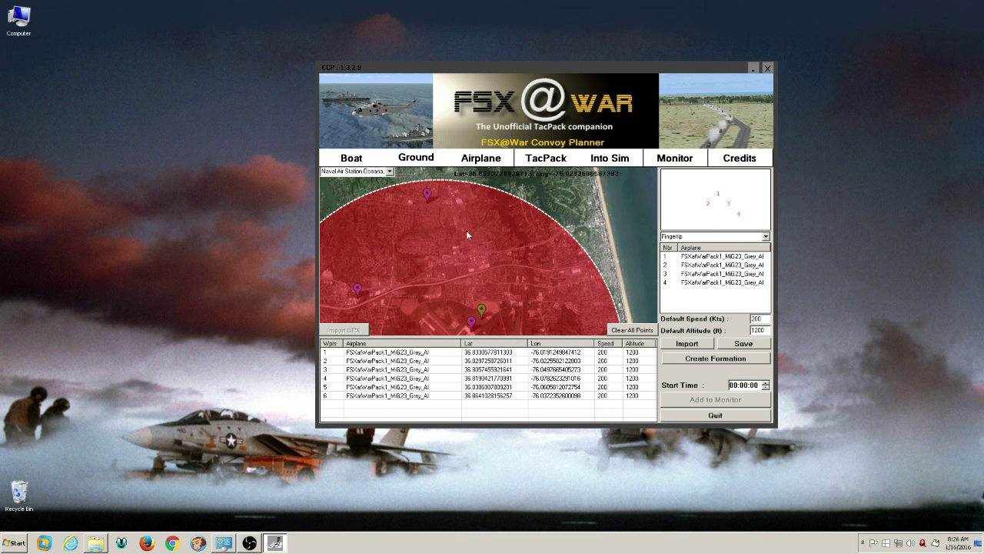
pyautogui.click(521, 226)
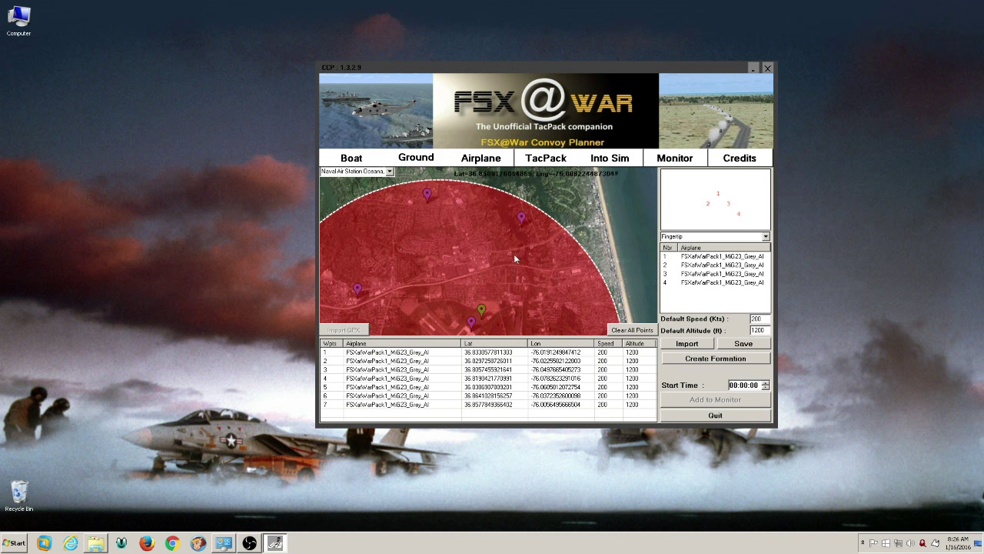
pyautogui.click(515, 263)
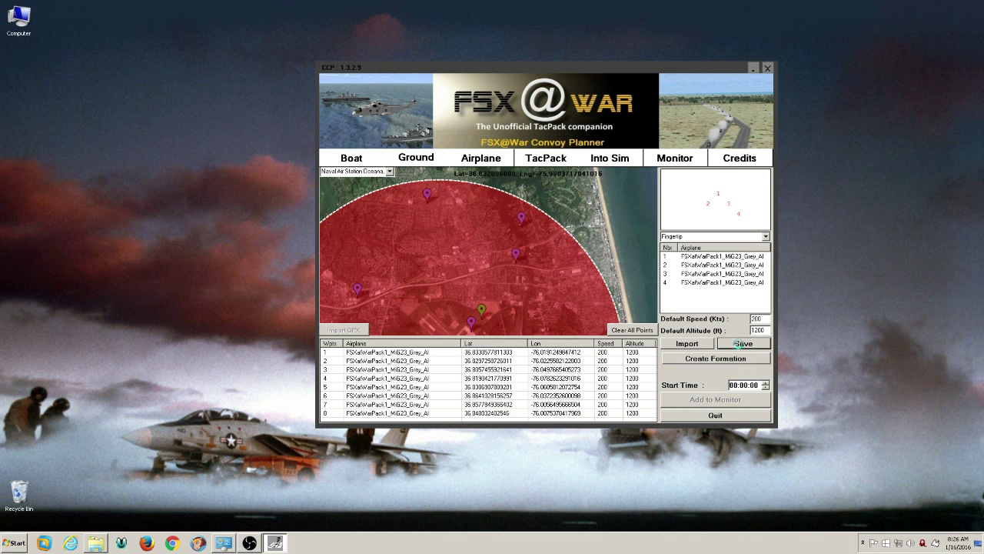
# Step: Save the MiG-23 formation route as an OOB.xml file in the Airplane folder under a name beginning with "Mig23"
pyautogui.click(743, 344)
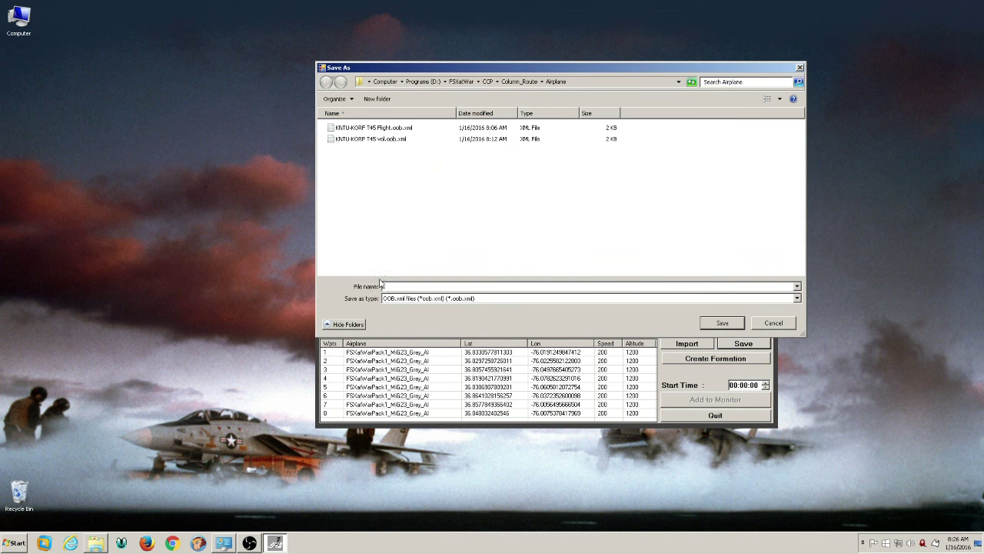
pyautogui.write('Mig23 Aound')
pyautogui.write('oun')
pyautogui.click(723, 322)
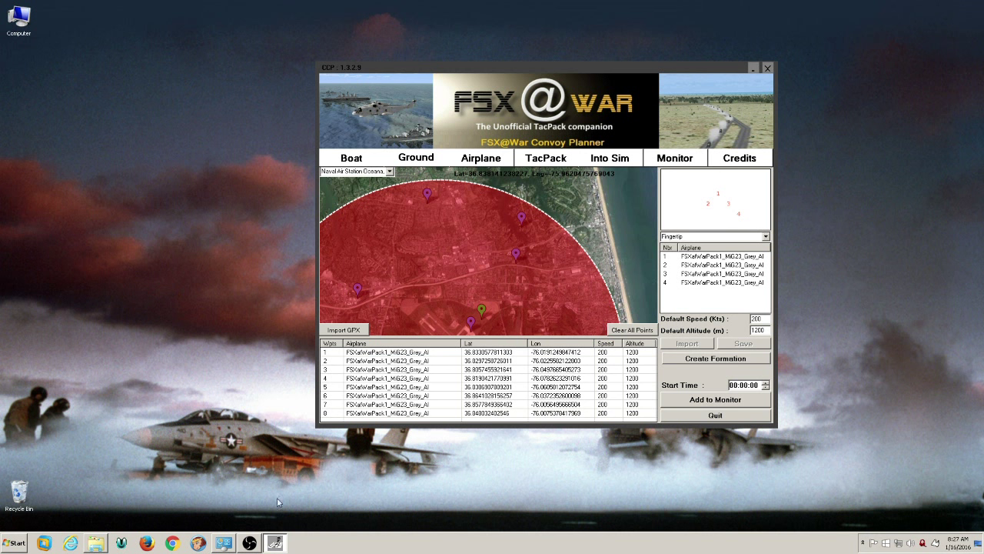
# Step: Open AirplanesPattern.ini from the CCP folder in Notepad and arrange it so its formation list shows beside the Convoy Planner
pyautogui.click(96, 542)
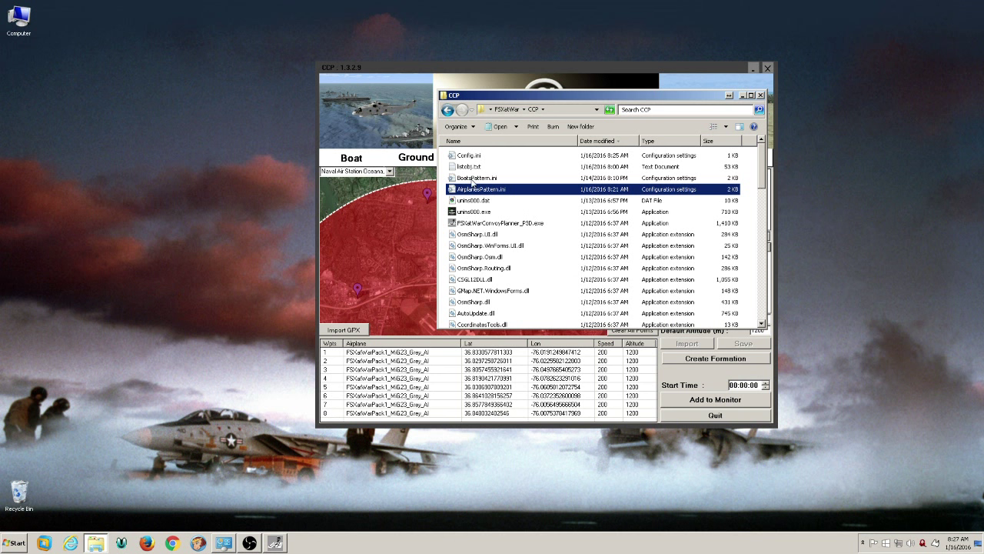
pyautogui.moveTo(555, 104); pyautogui.dragTo(459, 104)
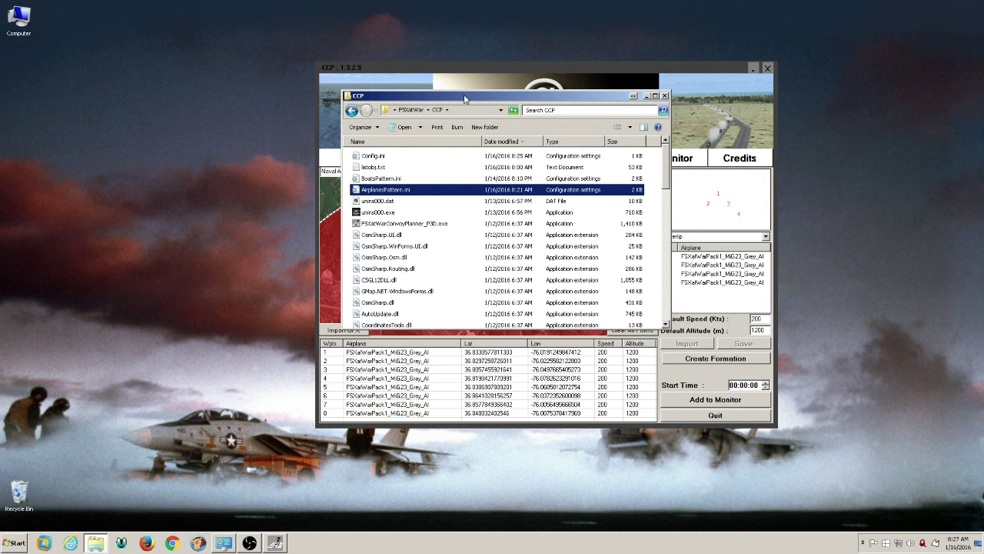
pyautogui.doubleClick(379, 192)
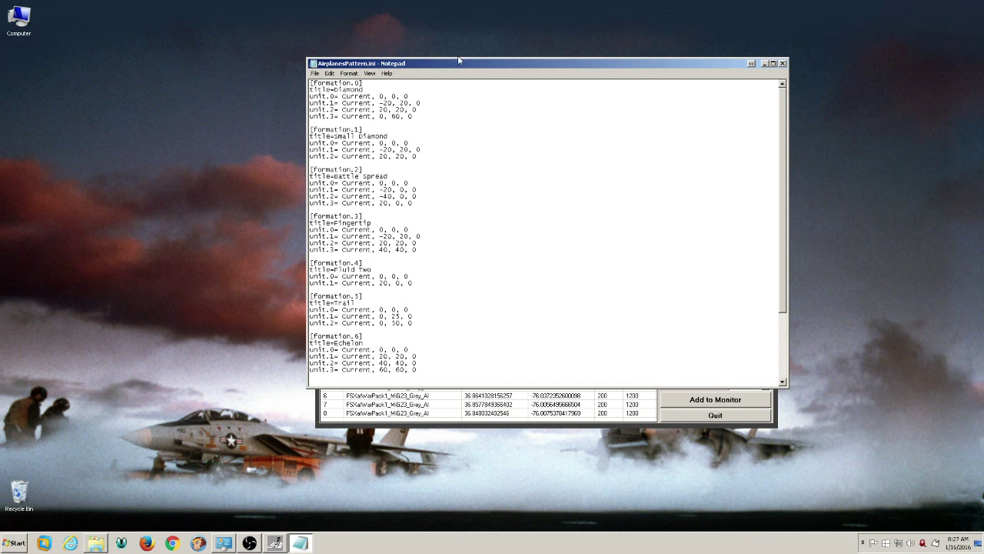
pyautogui.moveTo(396, 66); pyautogui.dragTo(219, 75)
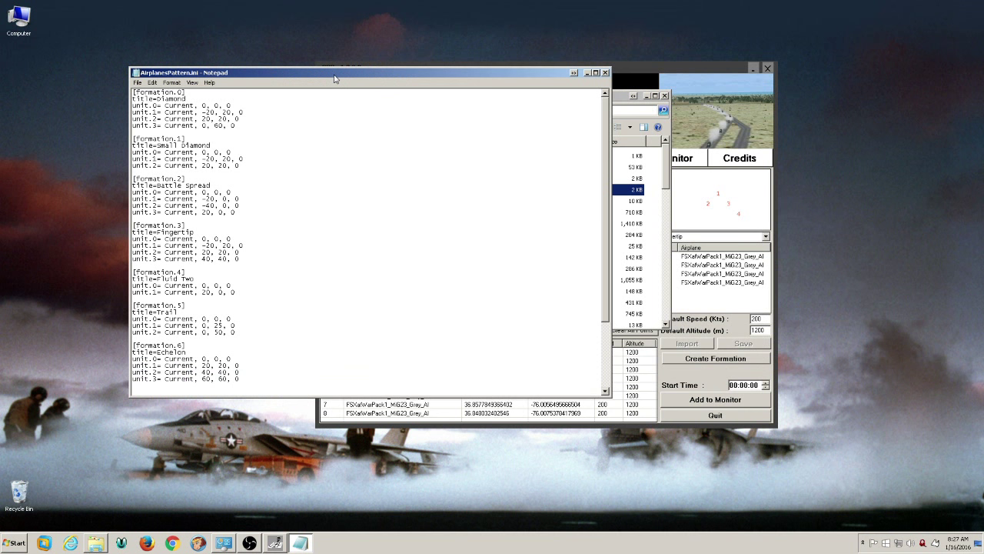
pyautogui.moveTo(335, 77); pyautogui.dragTo(386, 79)
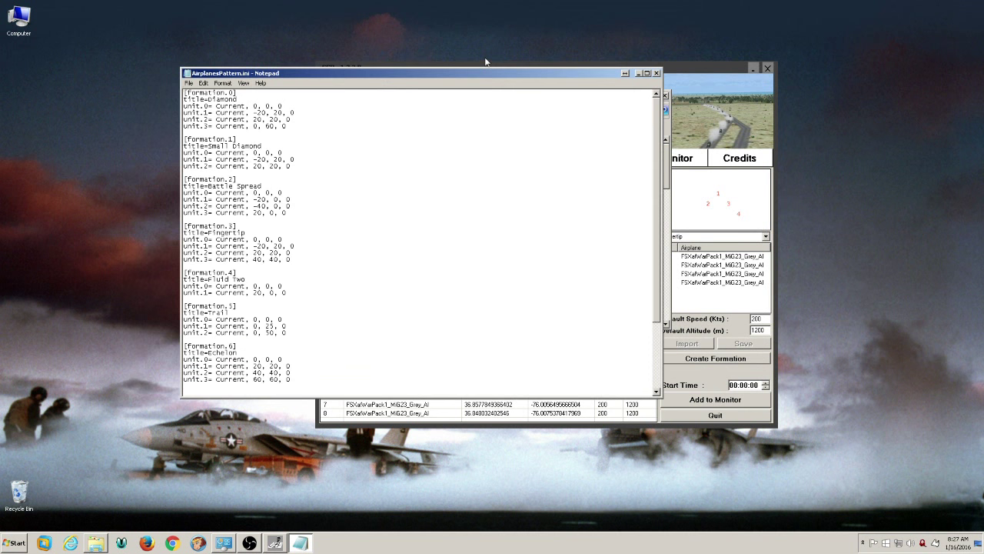
pyautogui.click(714, 75)
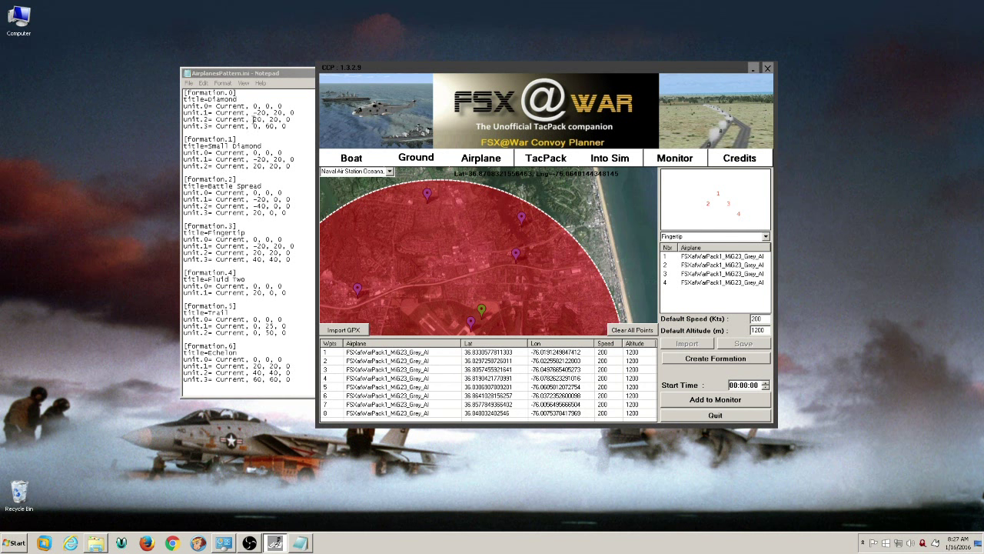
# Step: Examine the unit position values of the formations in AirplanesPattern.ini and select the Fingertip formation's title and unit lines
pyautogui.doubleClick(254, 106)
pyautogui.doubleClick(269, 106)
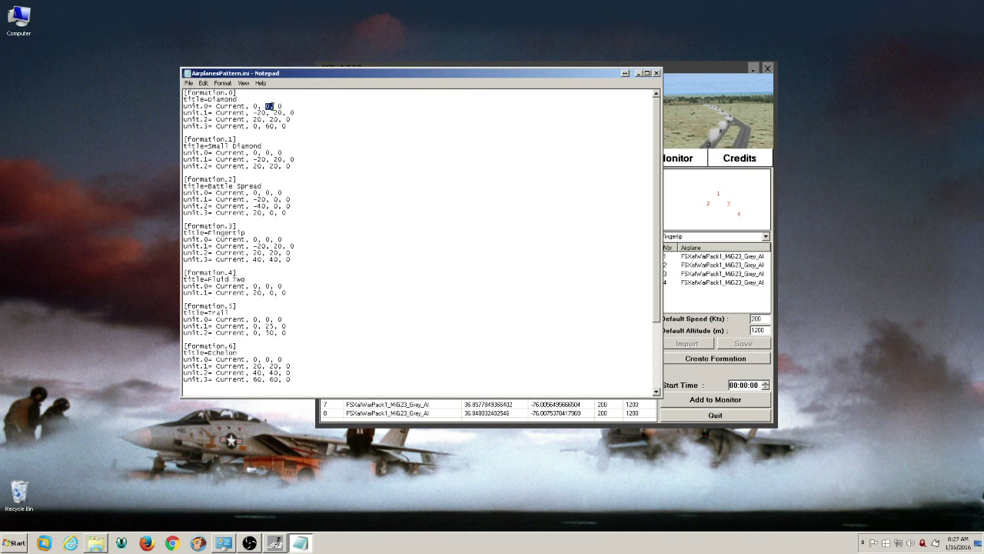
pyautogui.doubleClick(279, 106)
pyautogui.scroll(-4, 294, 187)
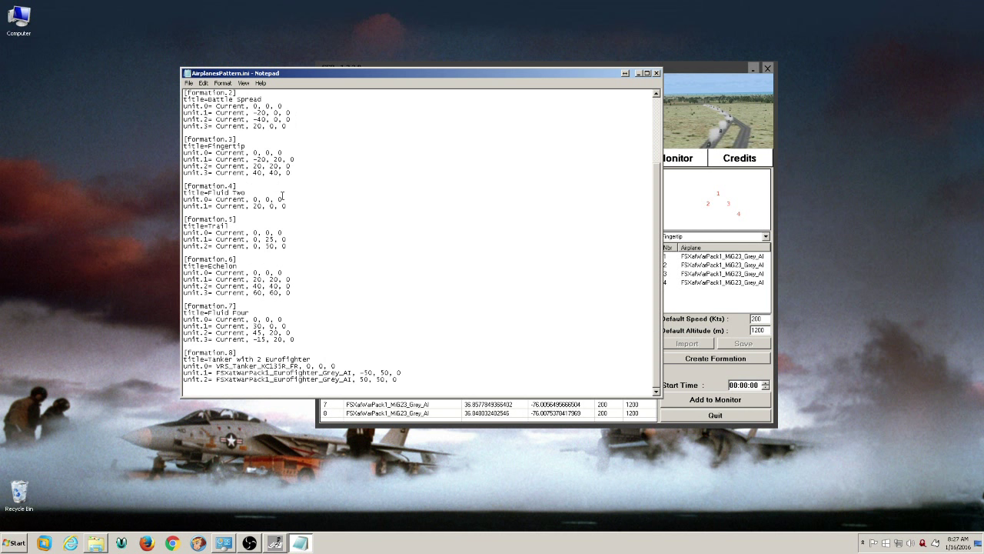
pyautogui.scroll(4, 291, 203)
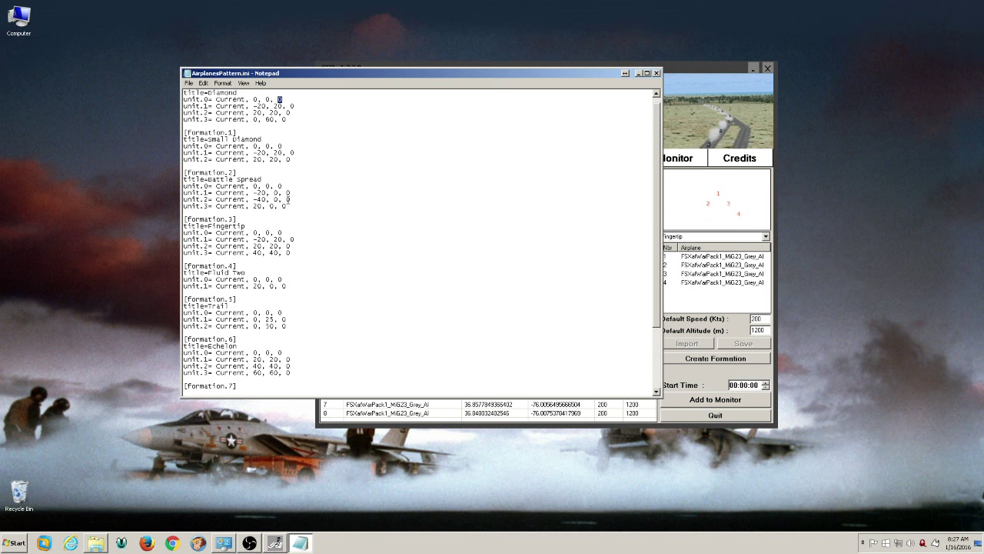
pyautogui.scroll(1, 288, 199)
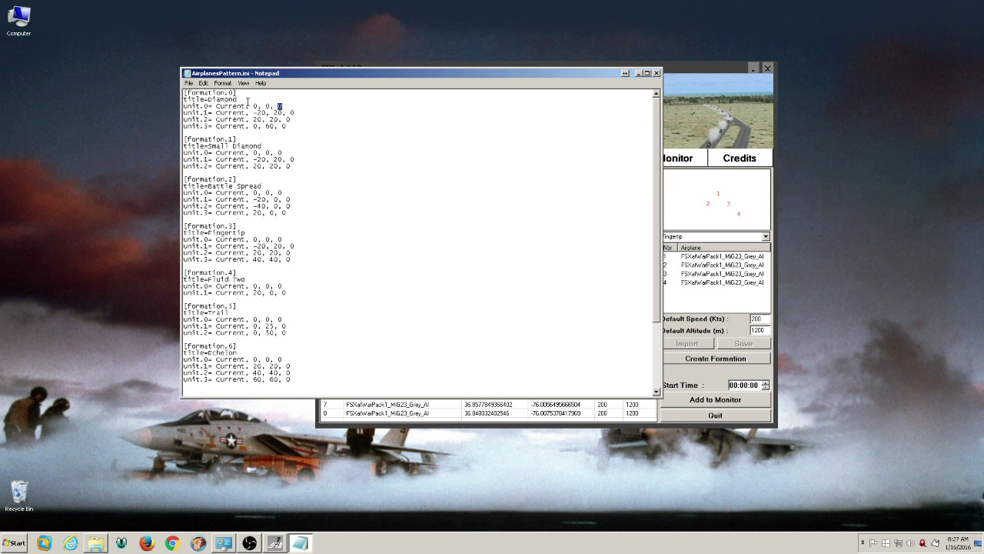
pyautogui.moveTo(246, 106); pyautogui.dragTo(283, 106)
pyautogui.scroll(-5, 292, 340)
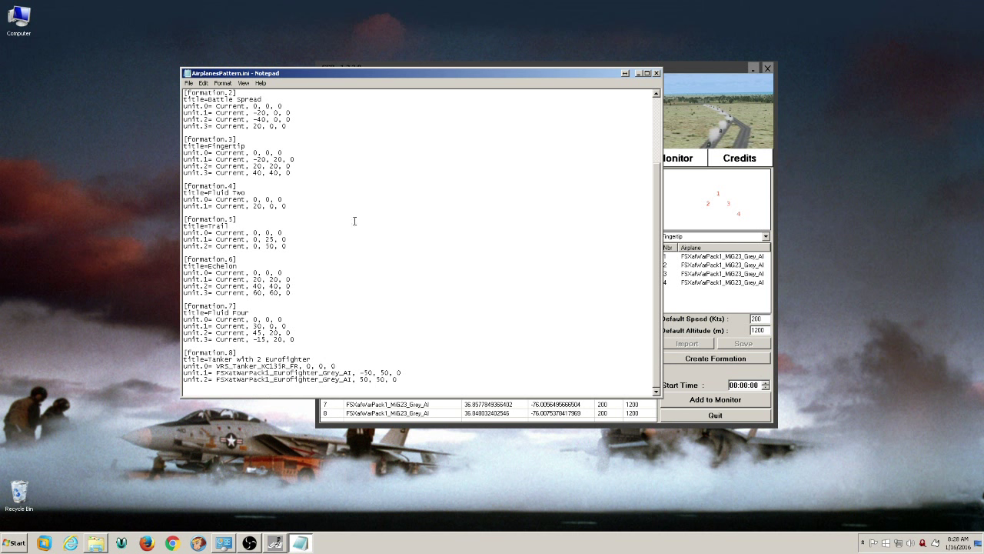
pyautogui.scroll(5, 217, 220)
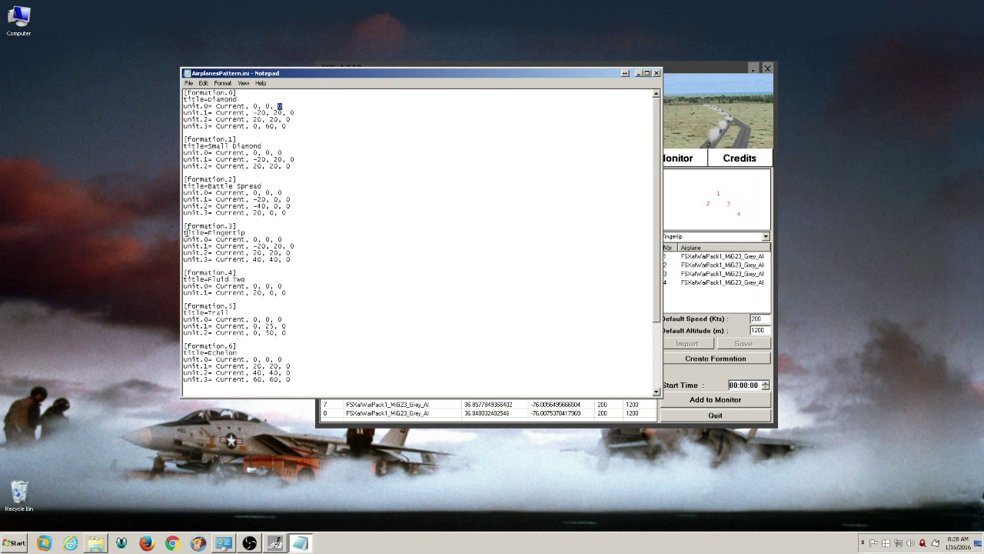
pyautogui.moveTo(185, 232); pyautogui.dragTo(298, 267)
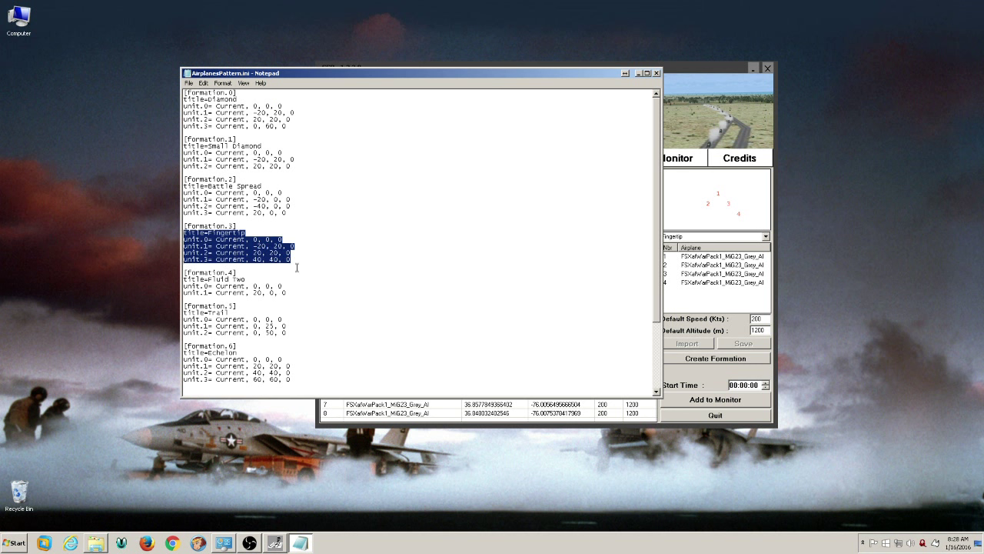
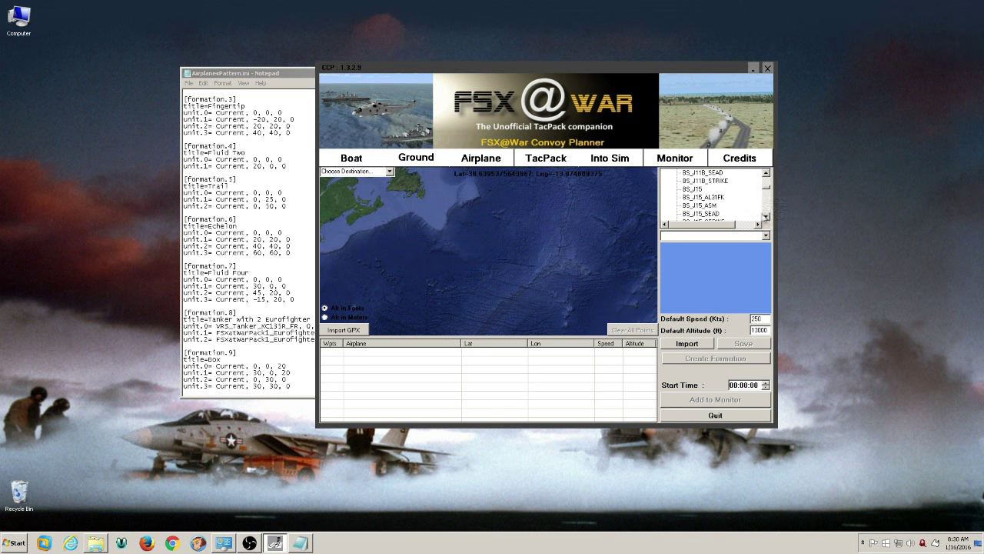
# Step: Choose FSXatWarPack1_MiG23 as the airplane for a test route
pyautogui.scroll(-2, 765, 216)
pyautogui.scroll(-4, 766, 215)
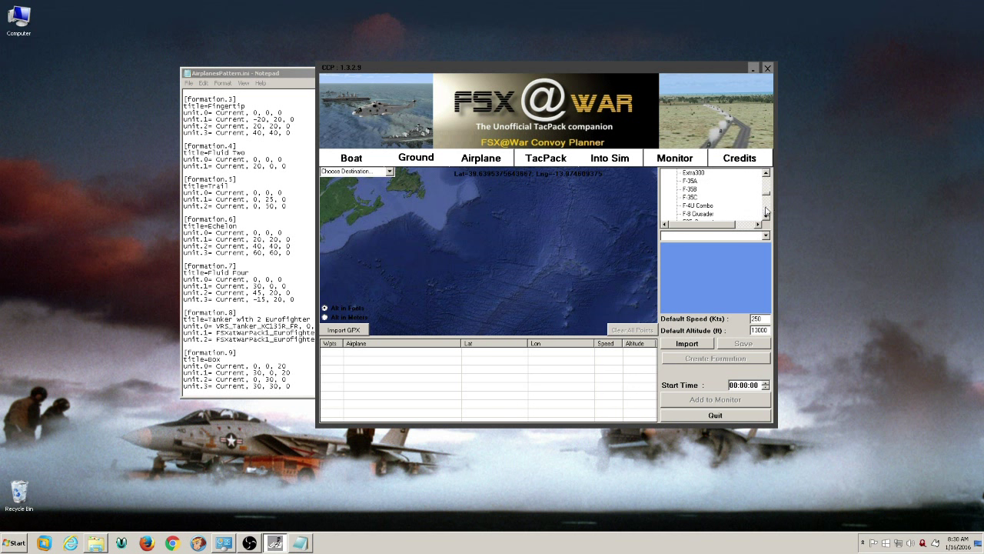
pyautogui.scroll(-2, 765, 212)
pyautogui.click(717, 206)
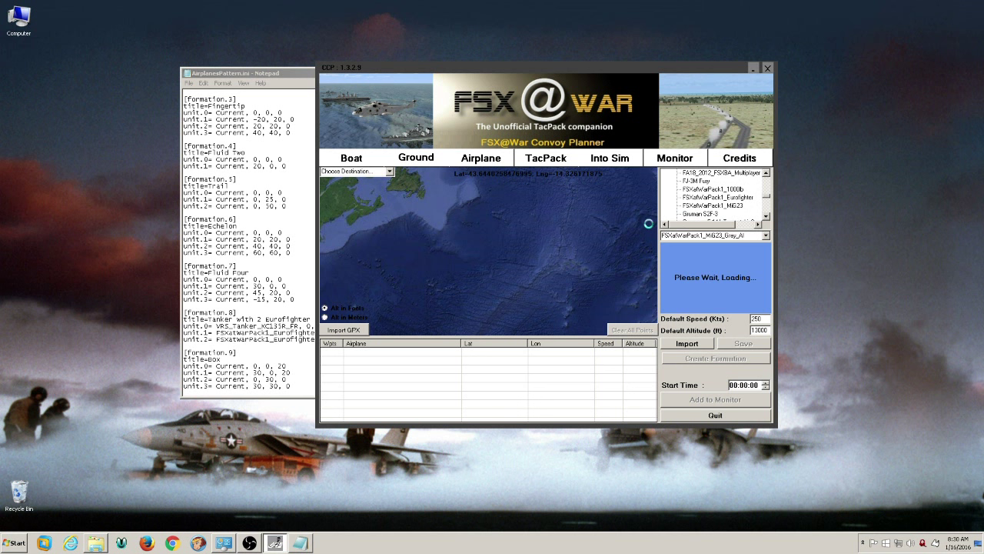
# Step: Place two waypoints close together in the Atlantic and create a formation for them with the Box pattern
pyautogui.click(441, 258)
pyautogui.click(440, 270)
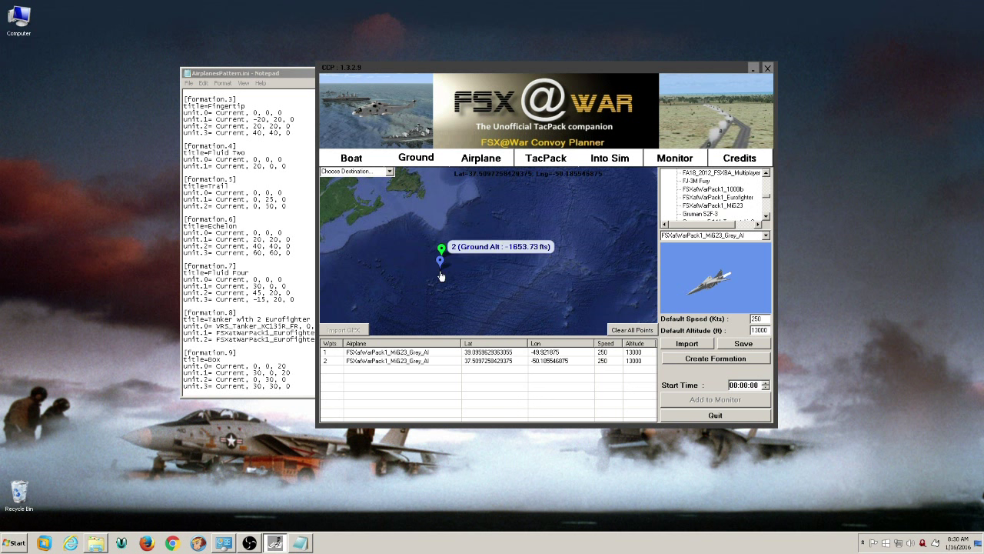
pyautogui.click(727, 361)
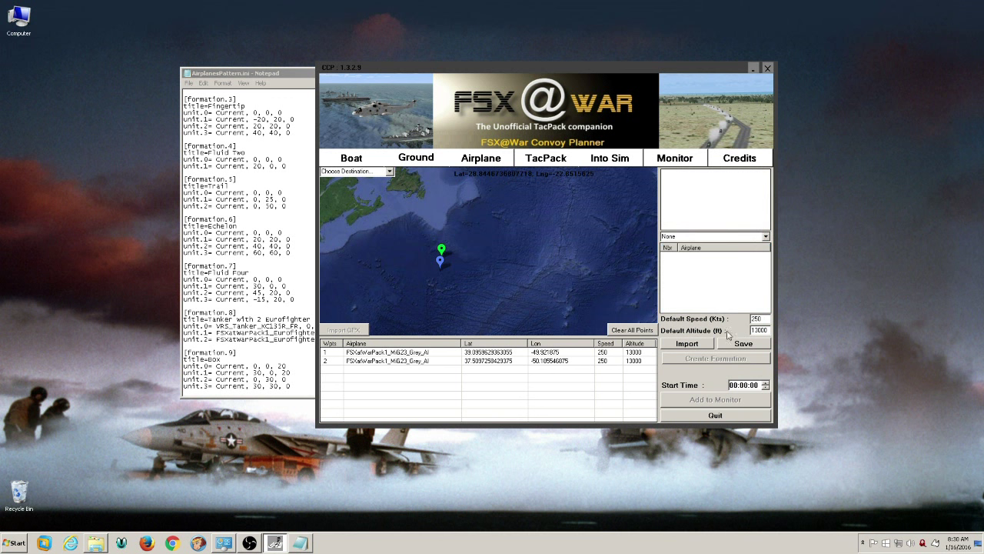
pyautogui.click(766, 236)
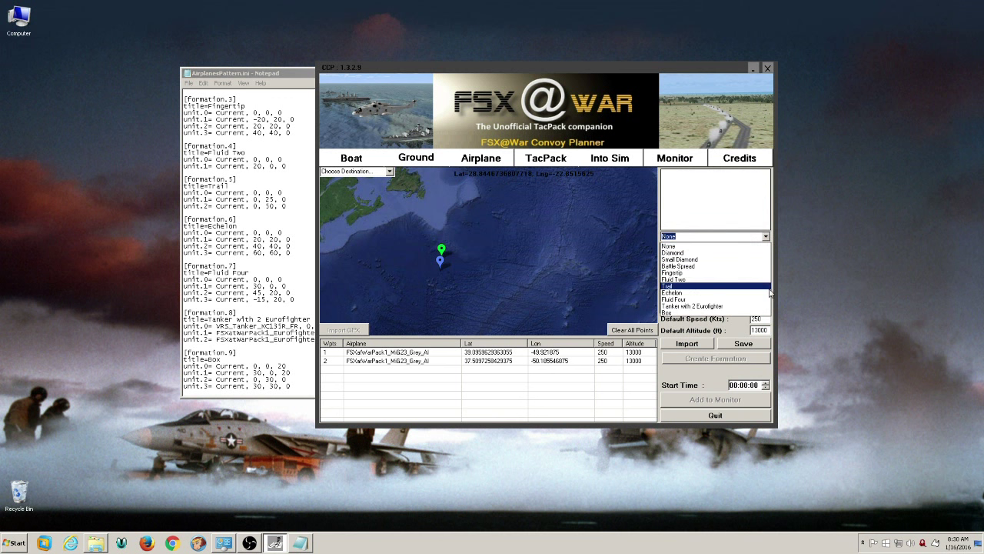
pyautogui.click(759, 313)
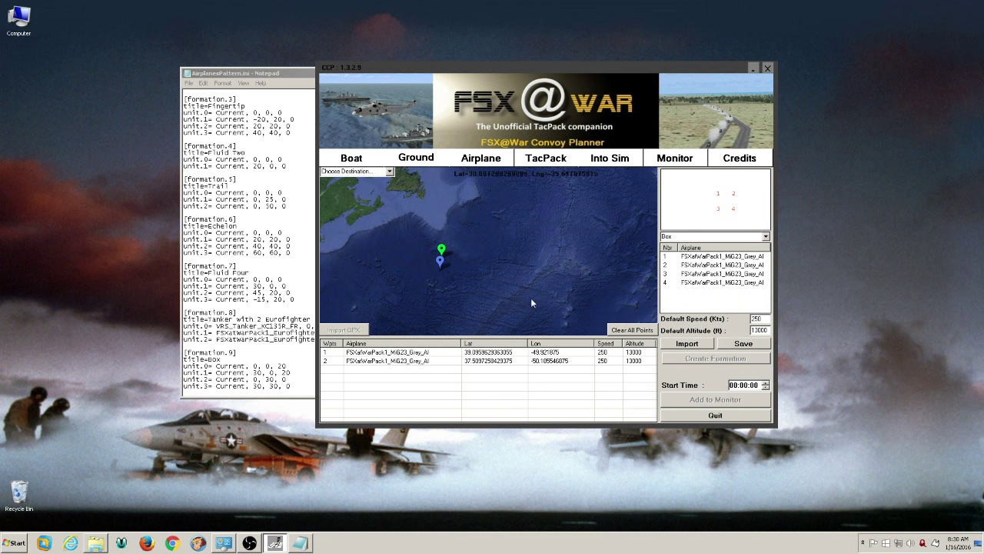
# Step: Compare the Box formation's unit lines in AirplanesPattern.ini with its preview and examine the lines of the Tanker with 2 Eurofighter formation
pyautogui.click(279, 386)
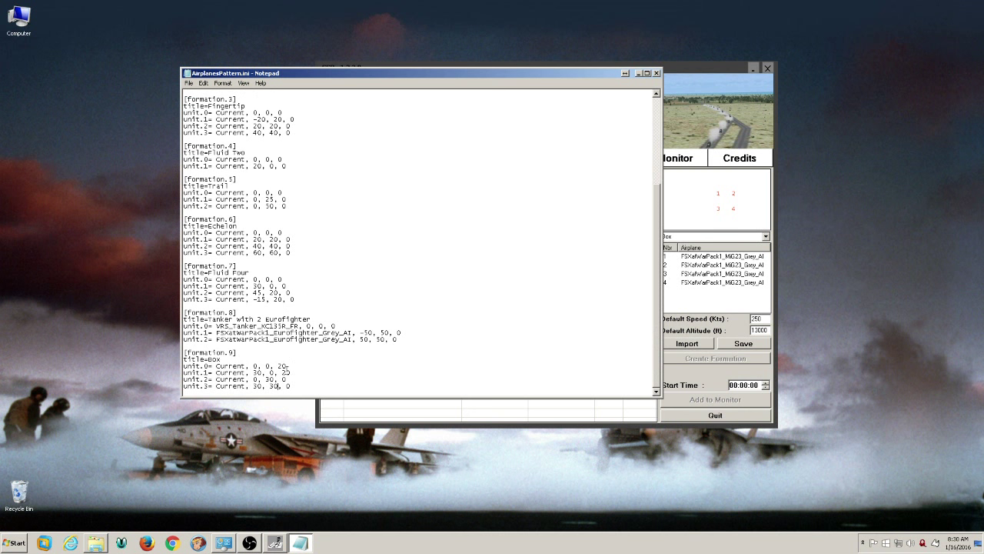
pyautogui.click(741, 188)
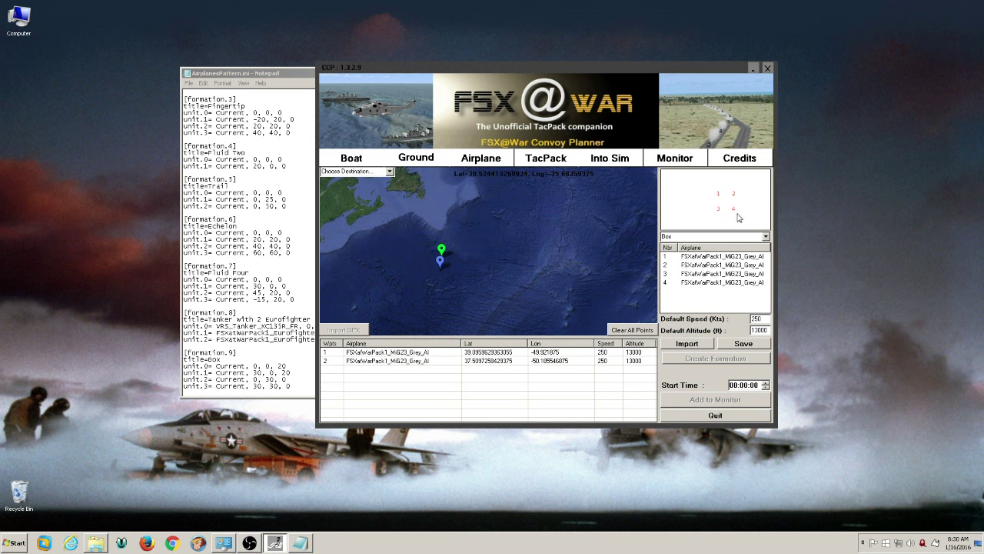
pyautogui.moveTo(436, 269)
pyautogui.click(250, 338)
pyautogui.moveTo(184, 313); pyautogui.dragTo(419, 340)
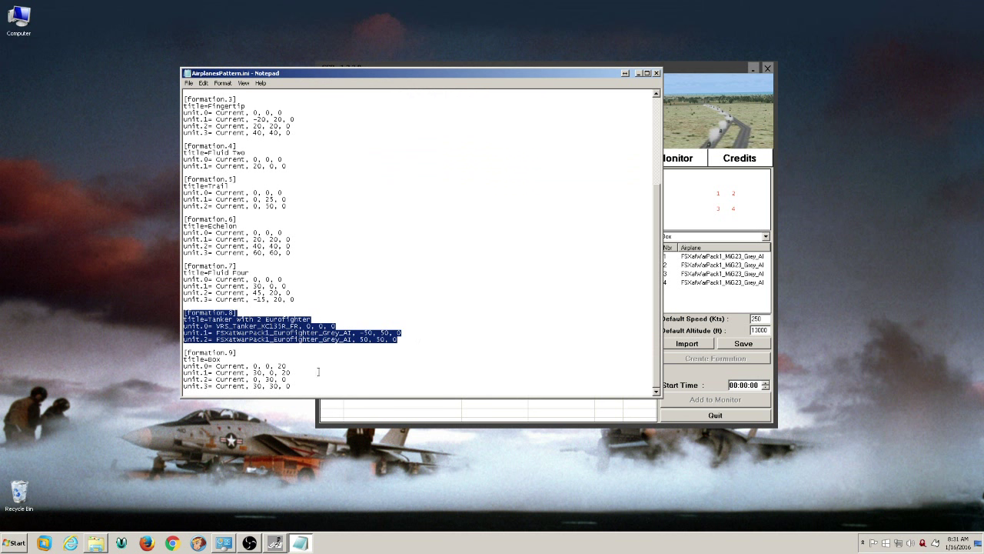
pyautogui.click(290, 333)
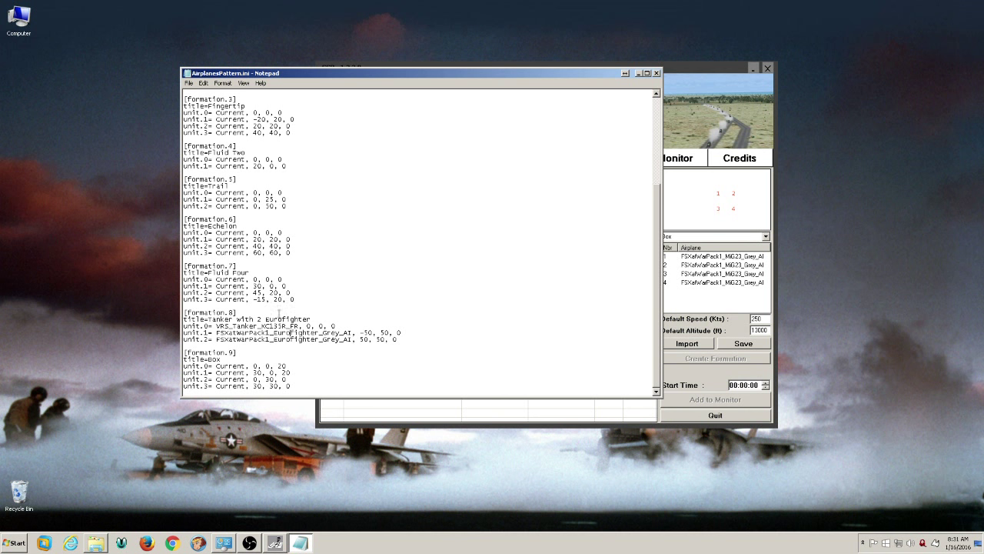
pyautogui.moveTo(240, 325); pyautogui.dragTo(262, 336)
pyautogui.click(259, 333)
pyautogui.click(714, 68)
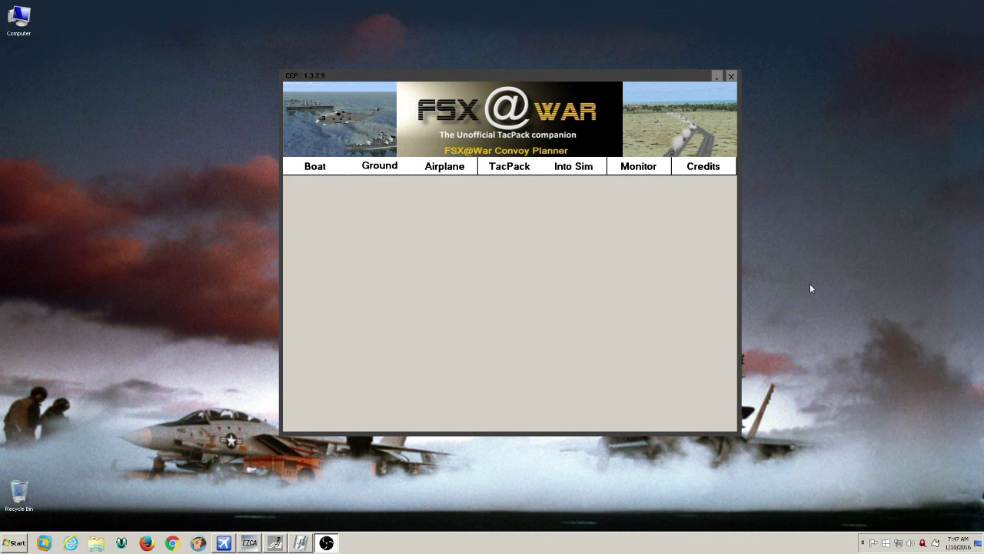
# Step: Import My TPS File 2.tps from the Missions Tps folder into the TacPack planner
pyautogui.click(520, 169)
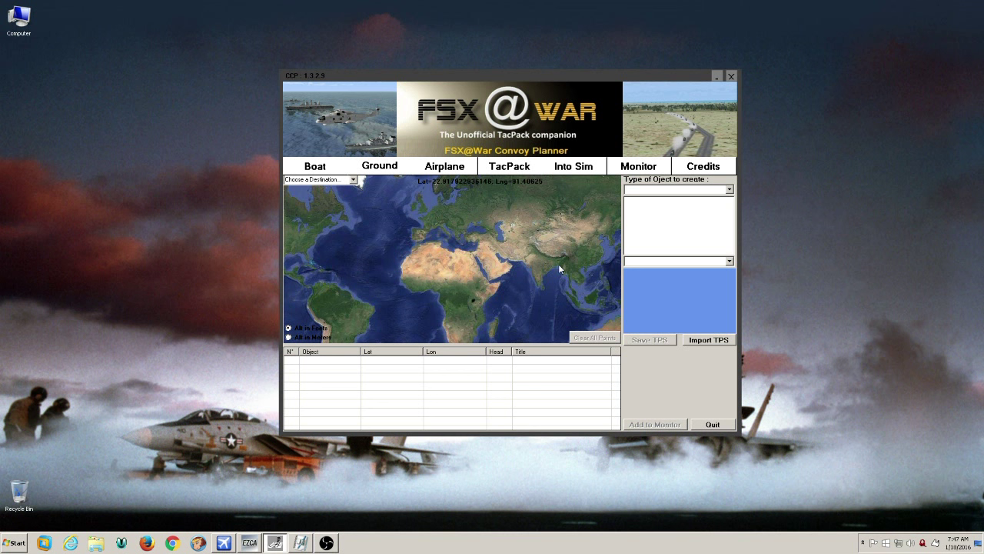
pyautogui.click(710, 341)
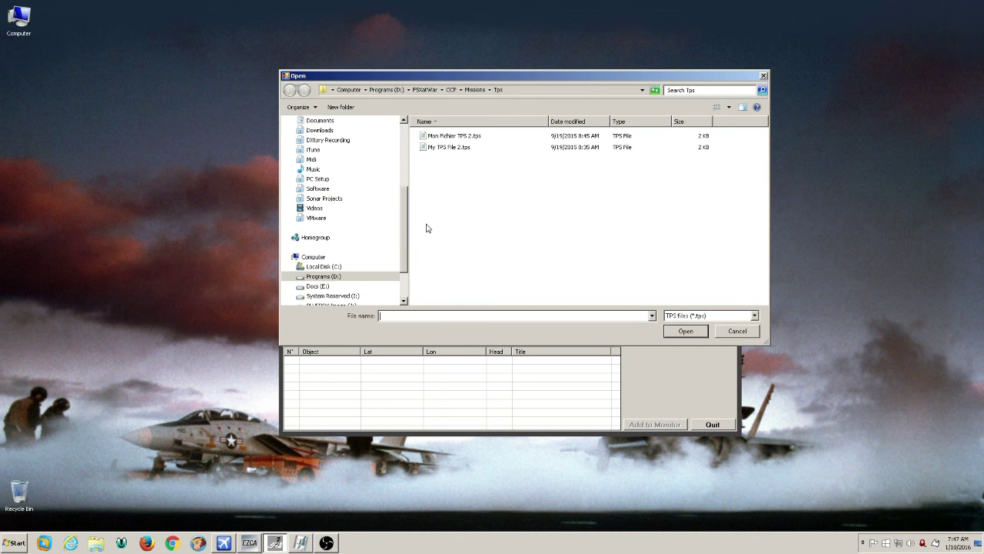
pyautogui.click(443, 150)
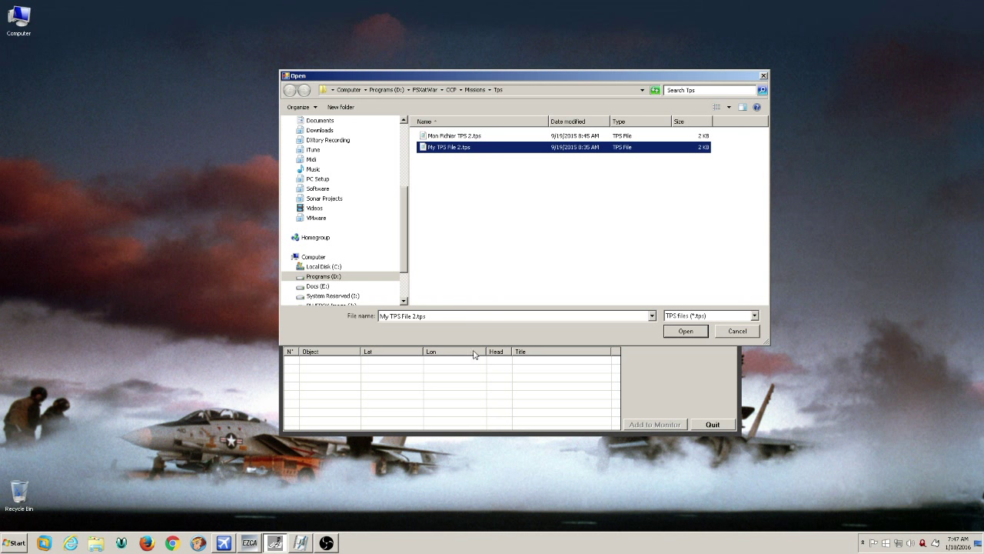
pyautogui.click(694, 332)
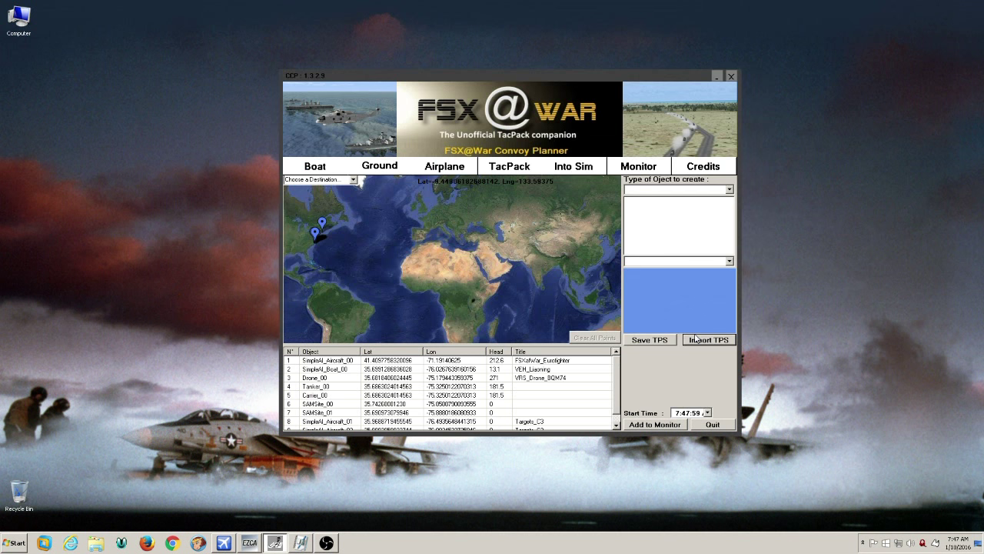
# Step: Show the speed, team, heading and frequency parameters of the Carrier_00 object in the imported TacPack list
pyautogui.click(415, 392)
pyautogui.click(415, 392)
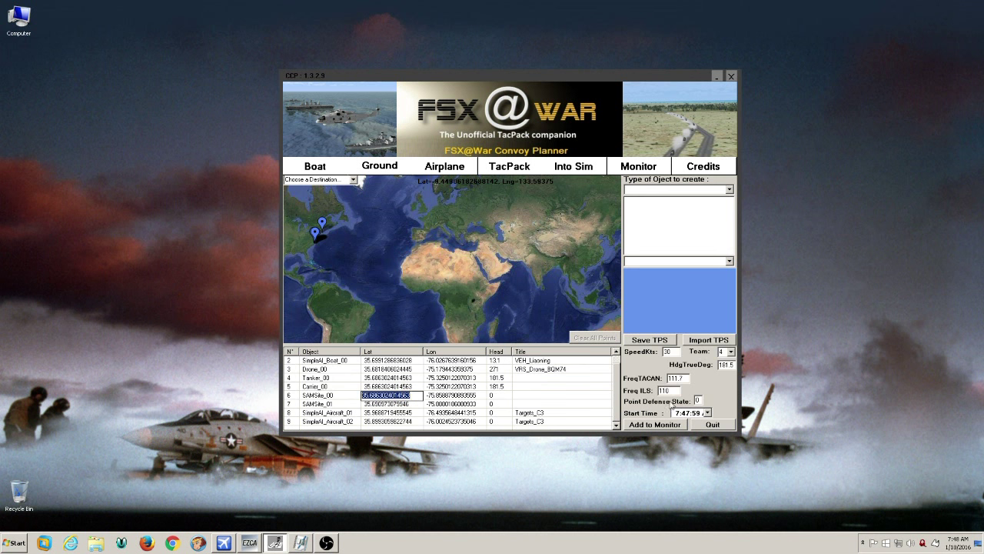
pyautogui.click(604, 311)
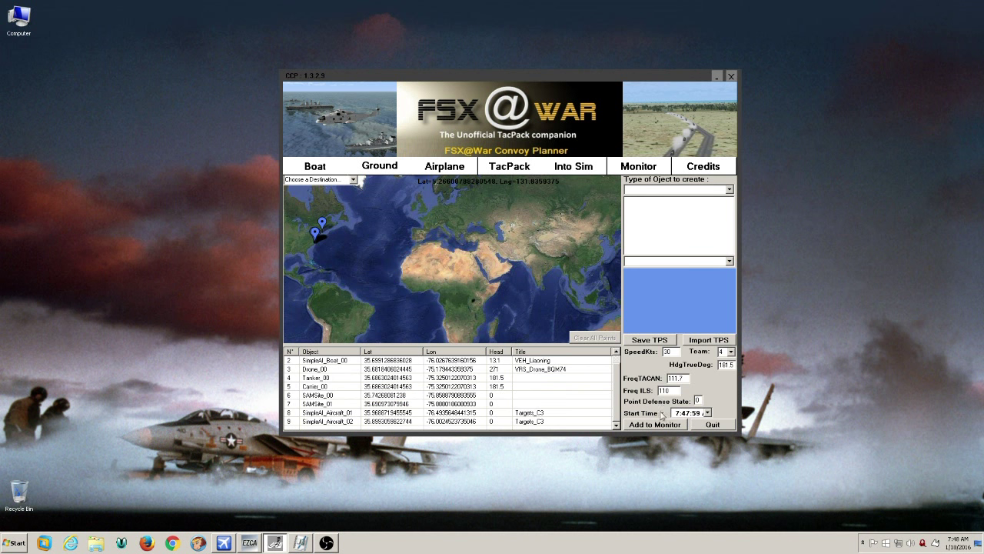
# Step: Choose January 18, 2016 for the start time and add the TacPack mission to the monitor without editing the TPS file
pyautogui.click(708, 413)
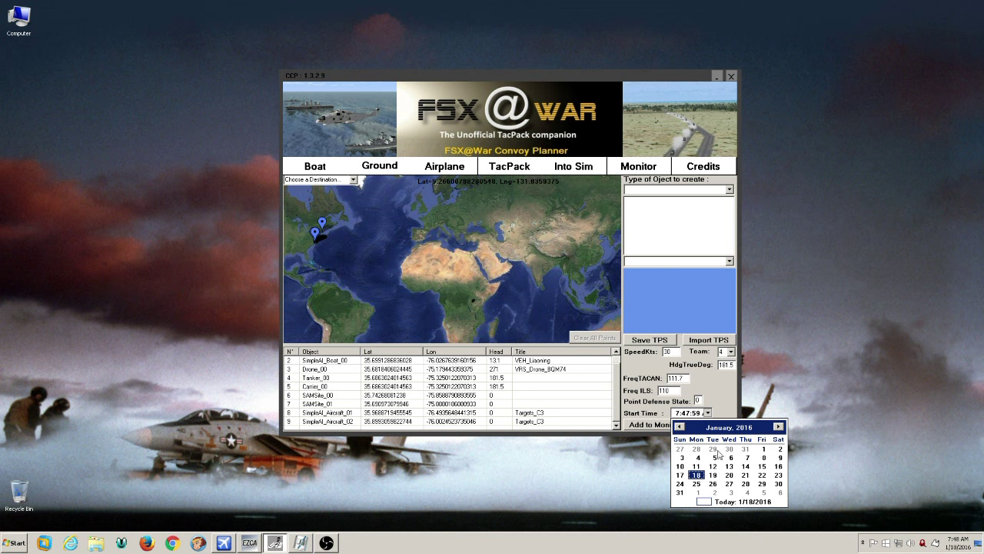
pyautogui.click(697, 475)
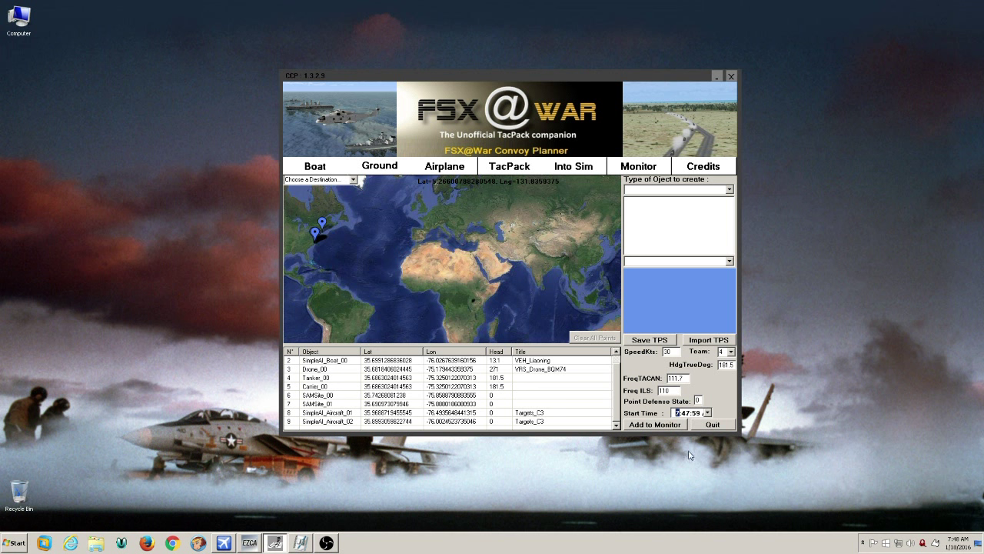
pyautogui.click(660, 425)
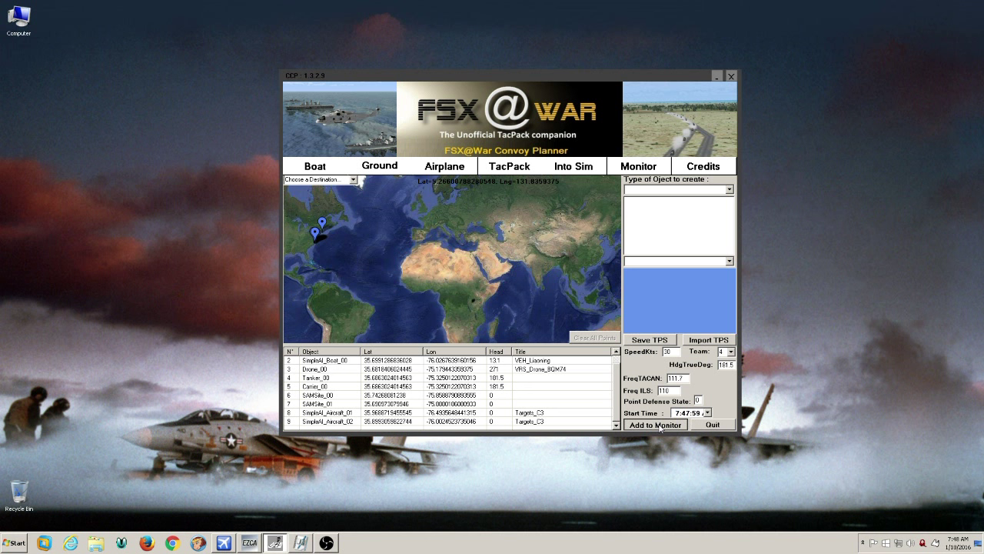
pyautogui.click(660, 426)
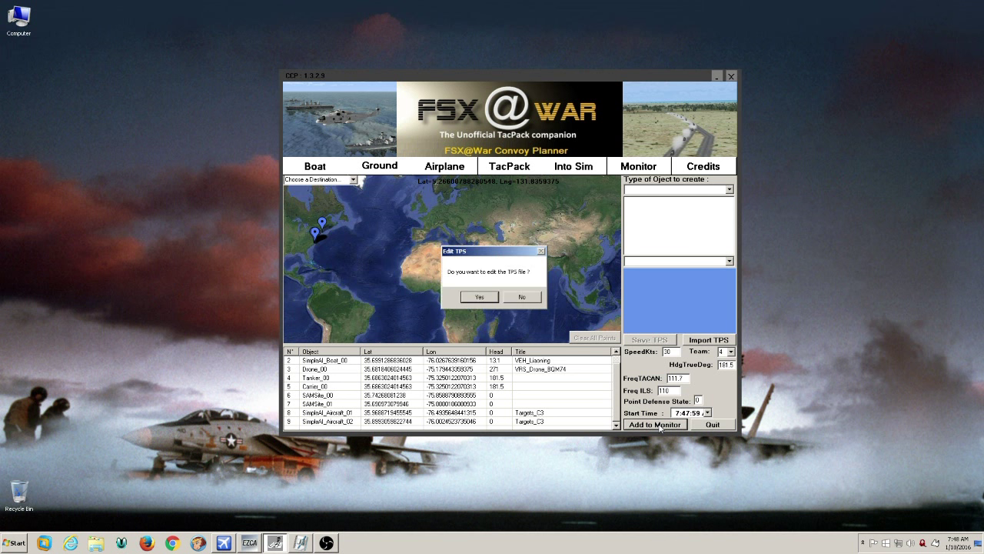
pyautogui.click(528, 301)
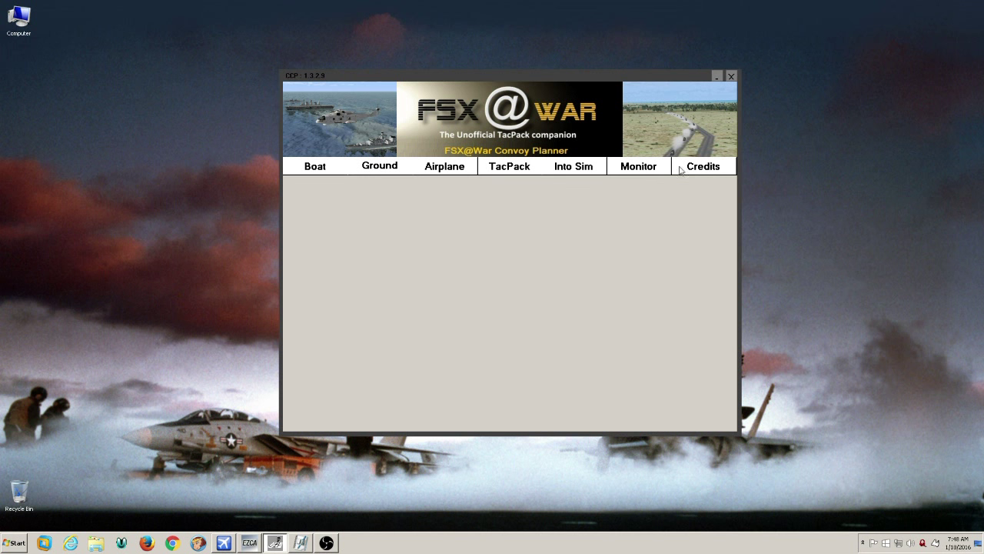
# Step: Check the My TPS File 2 convoy's start time in the monitor, and reopen and quit the TacPack planner
pyautogui.click(638, 167)
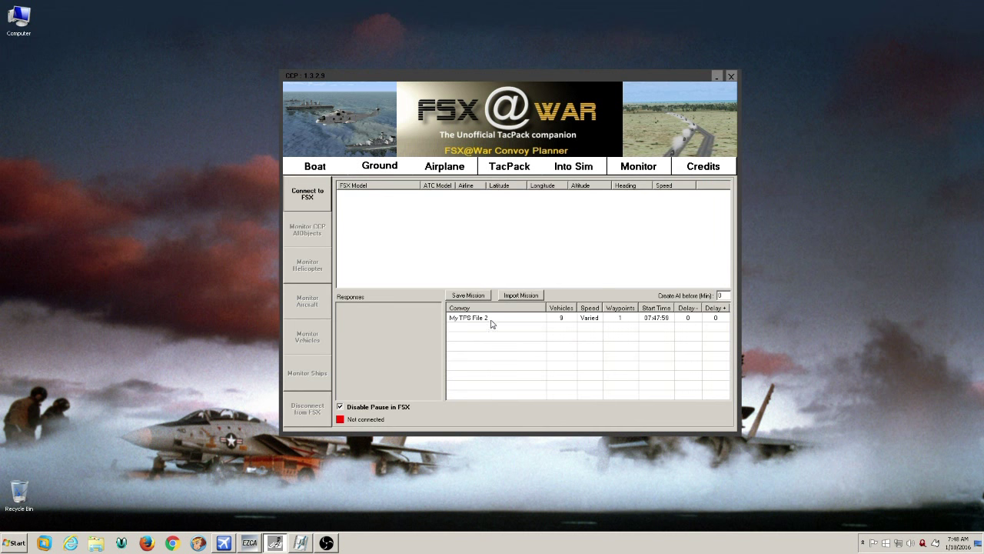
pyautogui.click(657, 318)
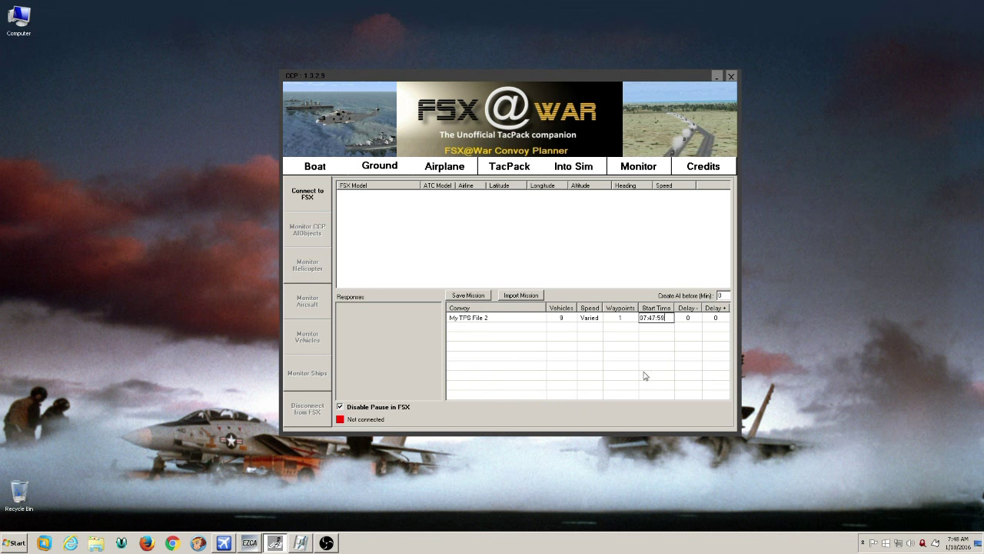
pyautogui.click(480, 340)
pyautogui.click(503, 170)
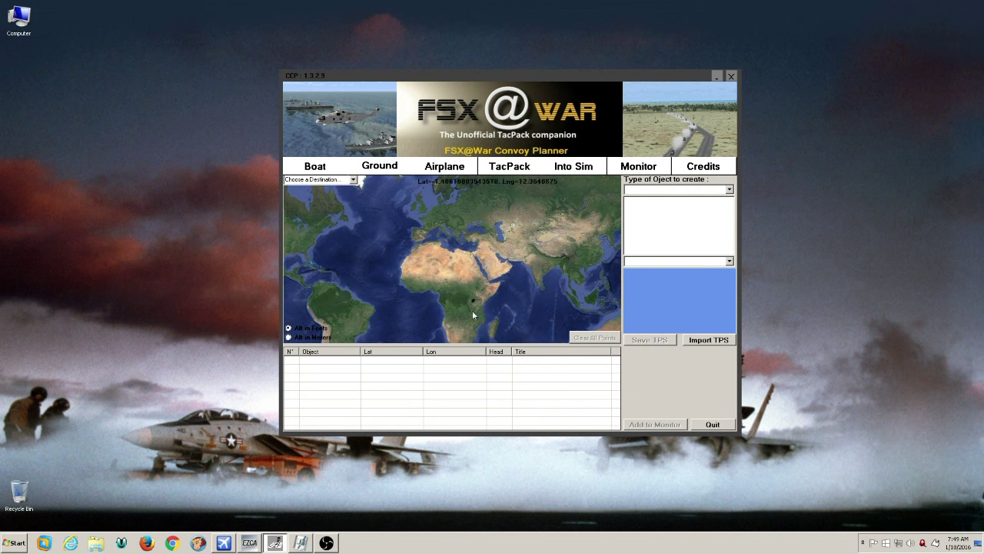
pyautogui.click(715, 424)
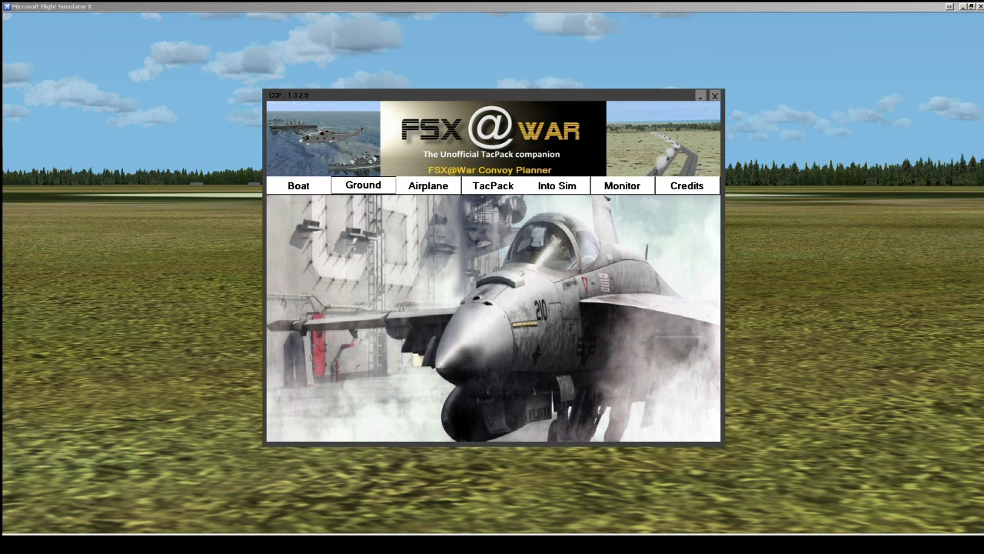
# Step: Open the Create Fix SimObjects window over Microsoft Flight Simulator X and move it clear of the armoured vehicle in the scene
pyautogui.moveTo(461, 95); pyautogui.dragTo(442, 68)
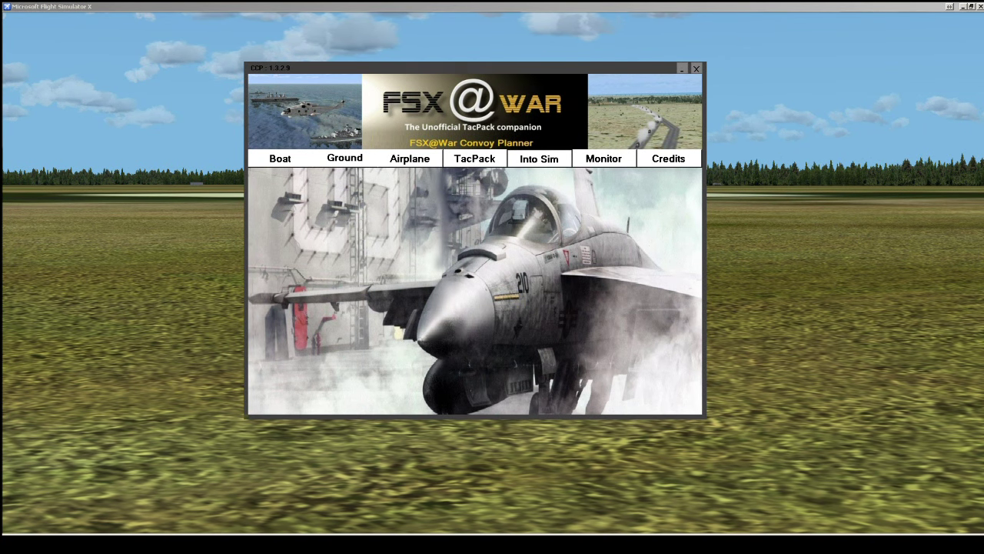
pyautogui.hotkey('alt', 'Tab')
pyautogui.hotkey('alt', 'Tab')
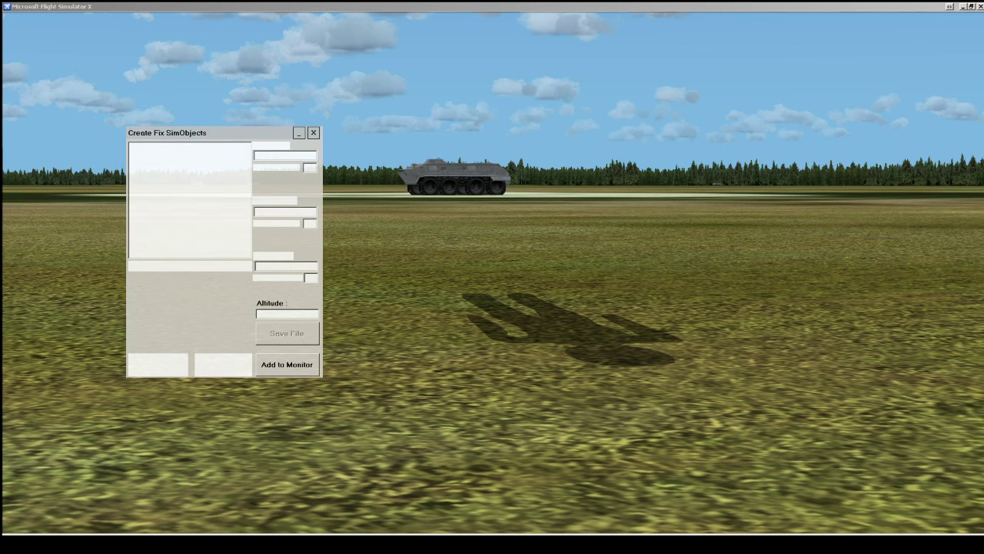
pyautogui.moveTo(169, 119); pyautogui.dragTo(121, 78)
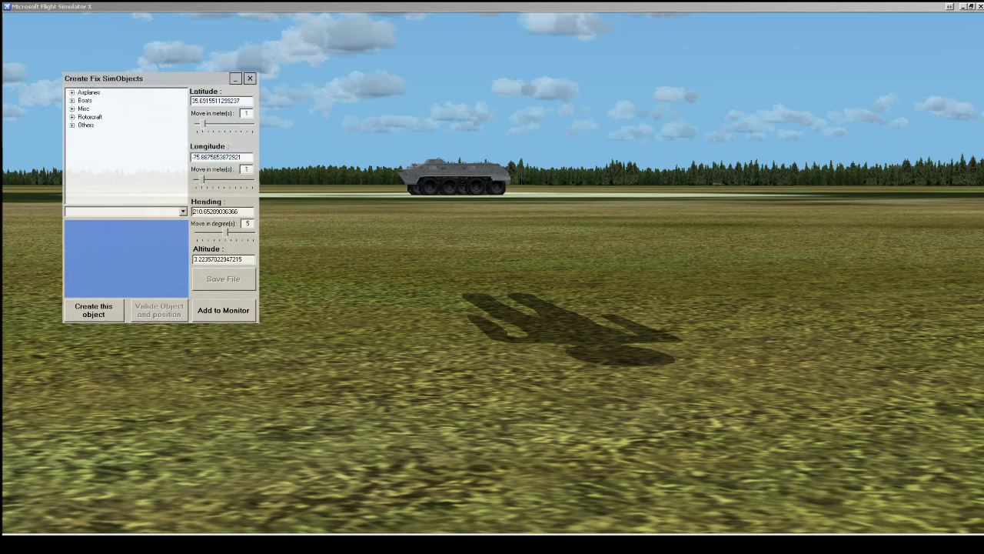
# Step: Examine the Laser_Pointer, FLAK and SMOKE objects in the Others category, including the available smoke and flak variants
pyautogui.click(70, 125)
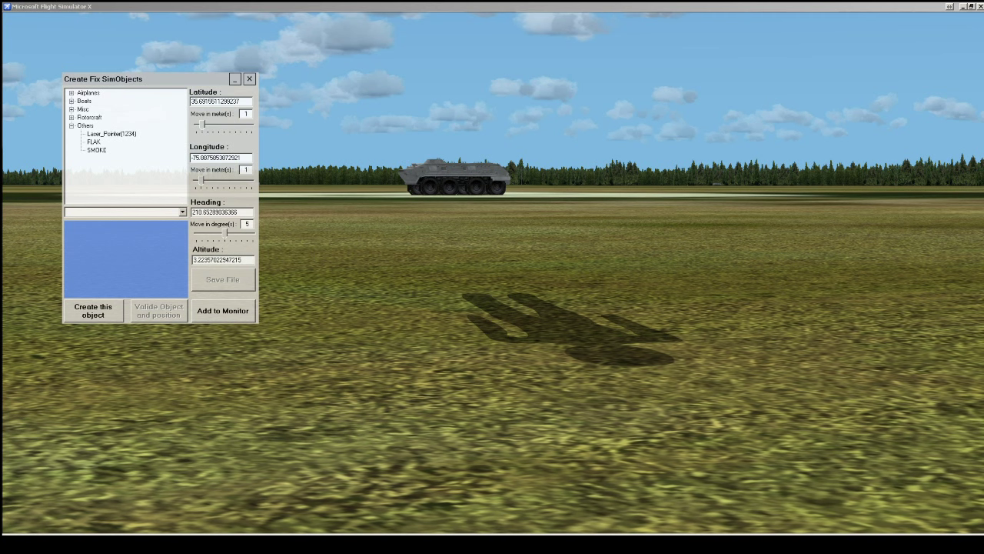
pyautogui.click(112, 134)
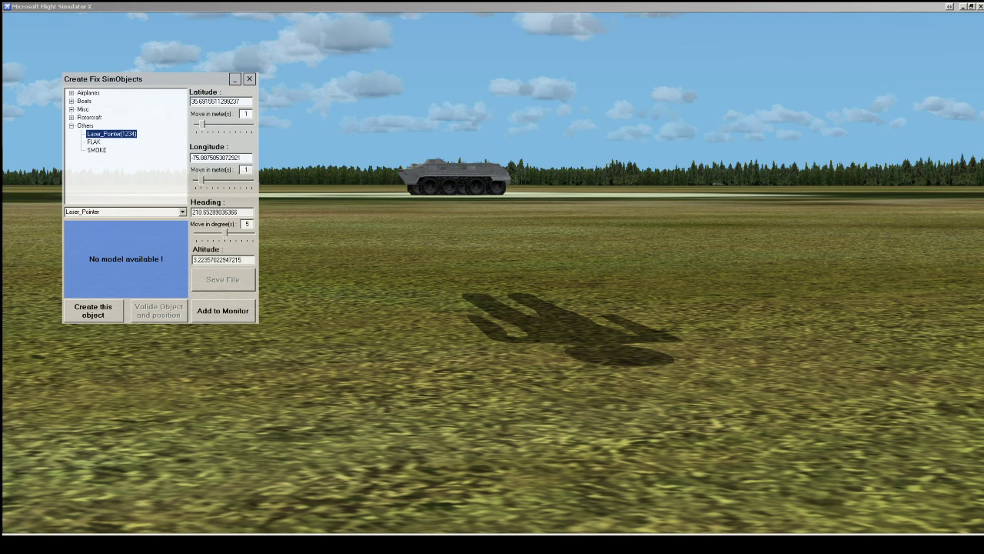
pyautogui.click(94, 142)
pyautogui.click(96, 149)
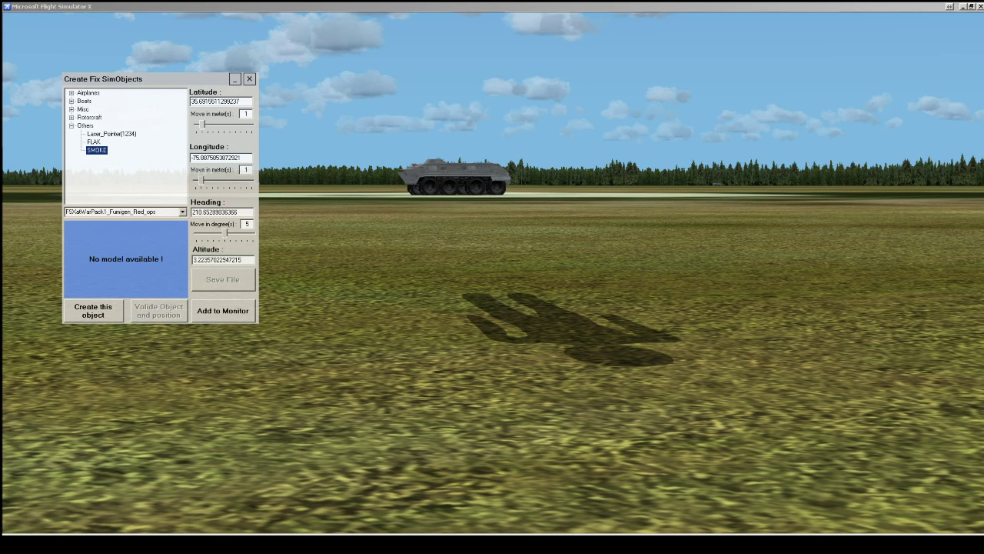
pyautogui.click(182, 212)
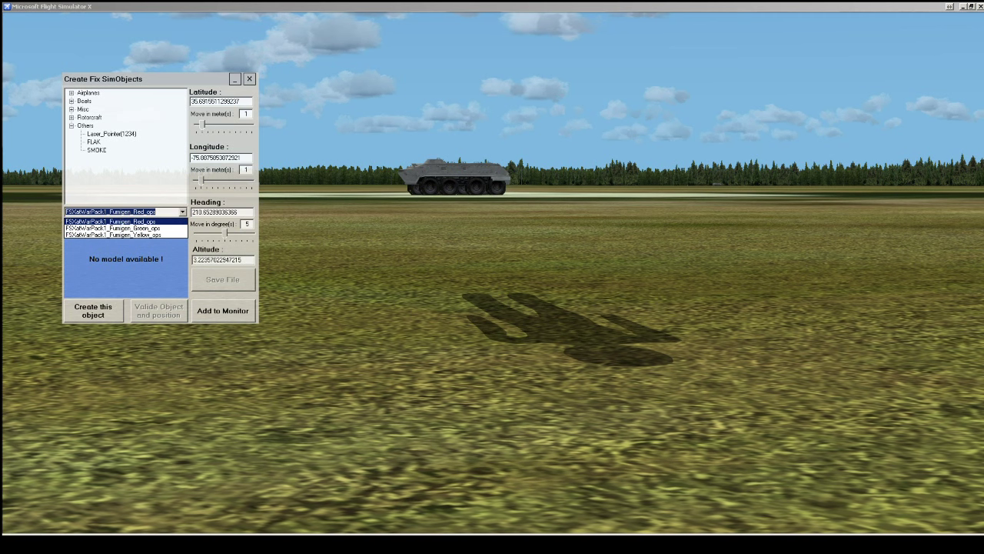
pyautogui.press('Return')
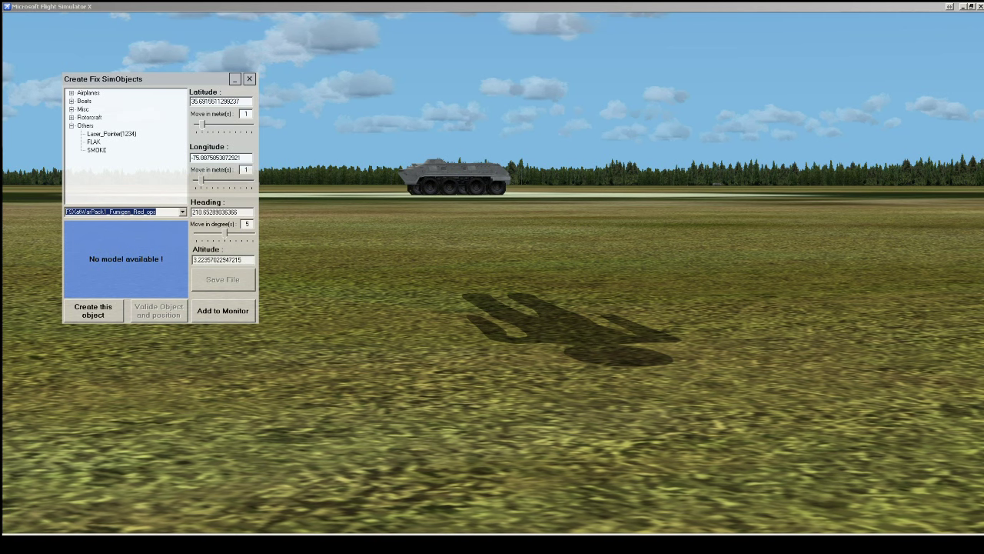
pyautogui.press('Down')
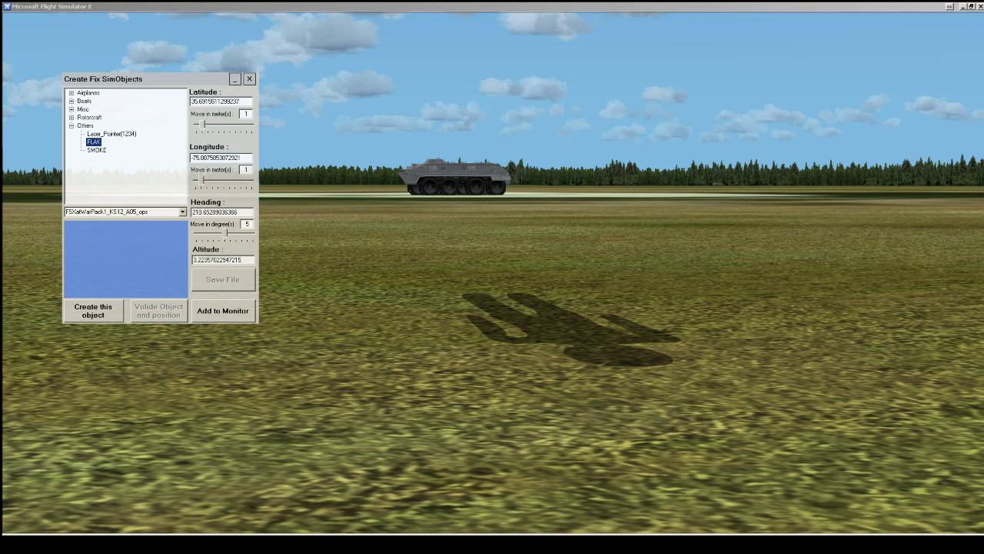
pyautogui.hotkey('alt', 'Down')
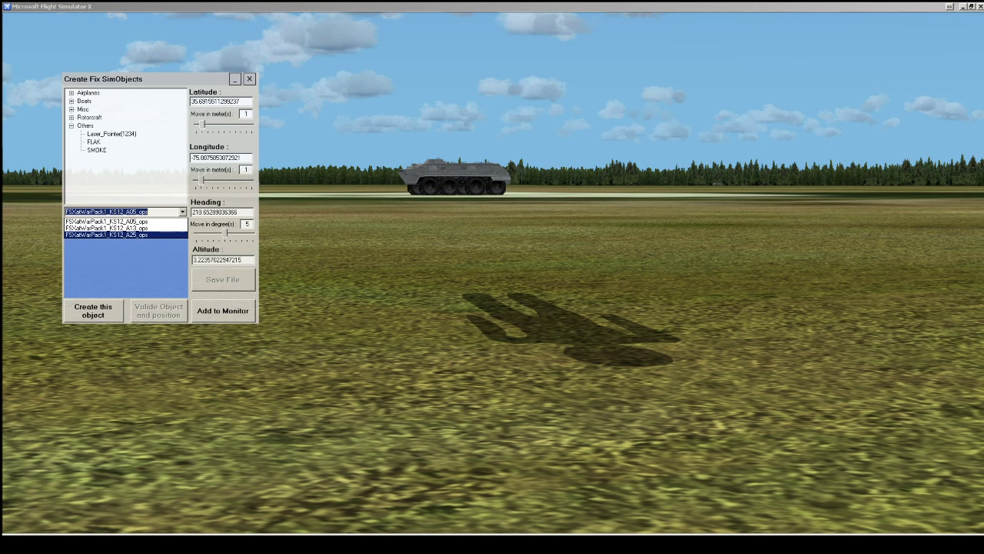
pyautogui.press('Escape')
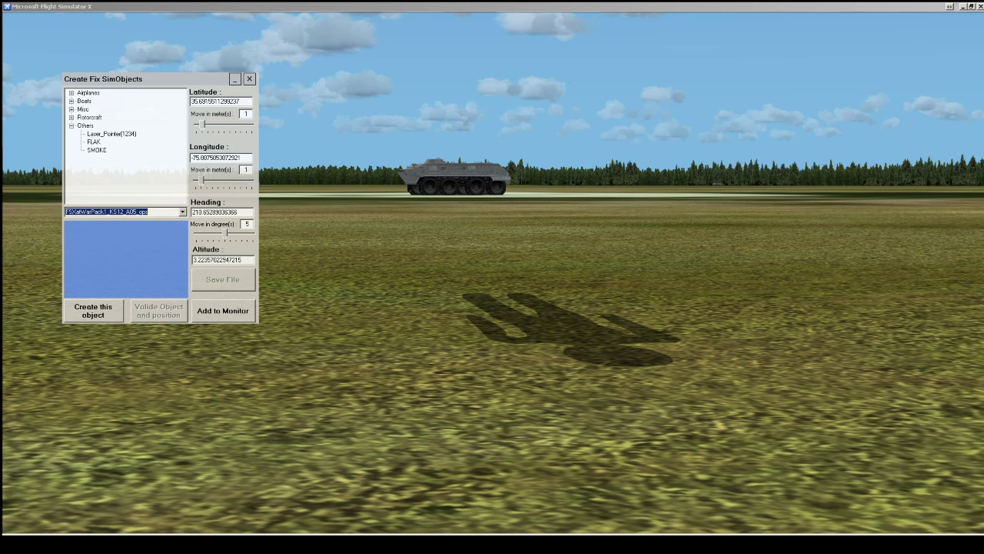
# Step: Examine the FSXatWarPack1 objects in the Misc category, including the available FighterStatic variants
pyautogui.hotkey('shift', 'Tab')
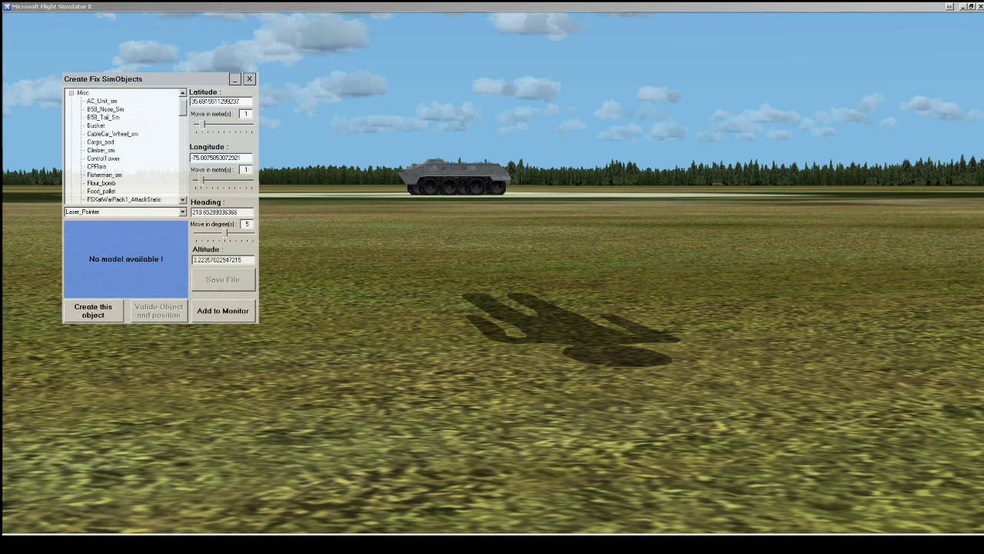
pyautogui.scroll(-4, 123, 146)
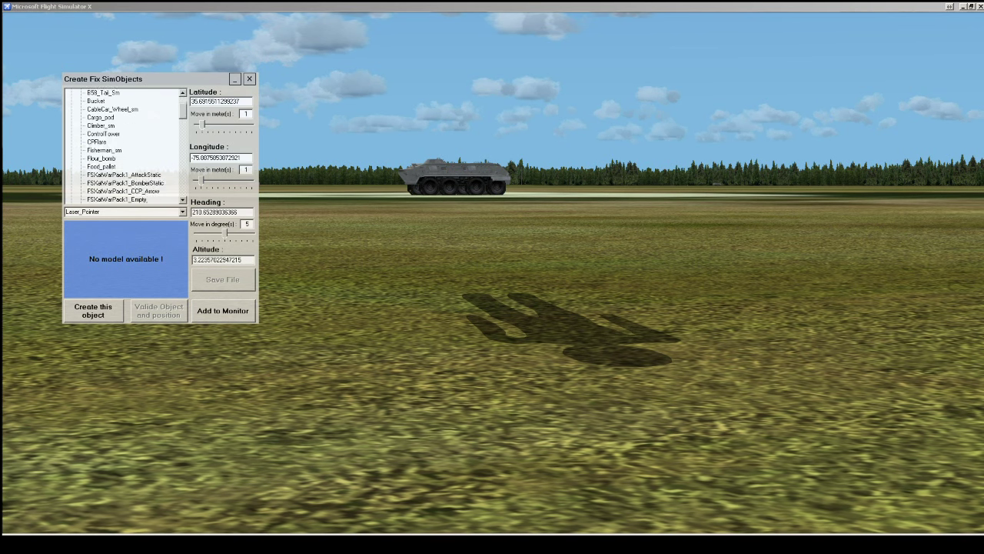
pyautogui.scroll(-2, 123, 146)
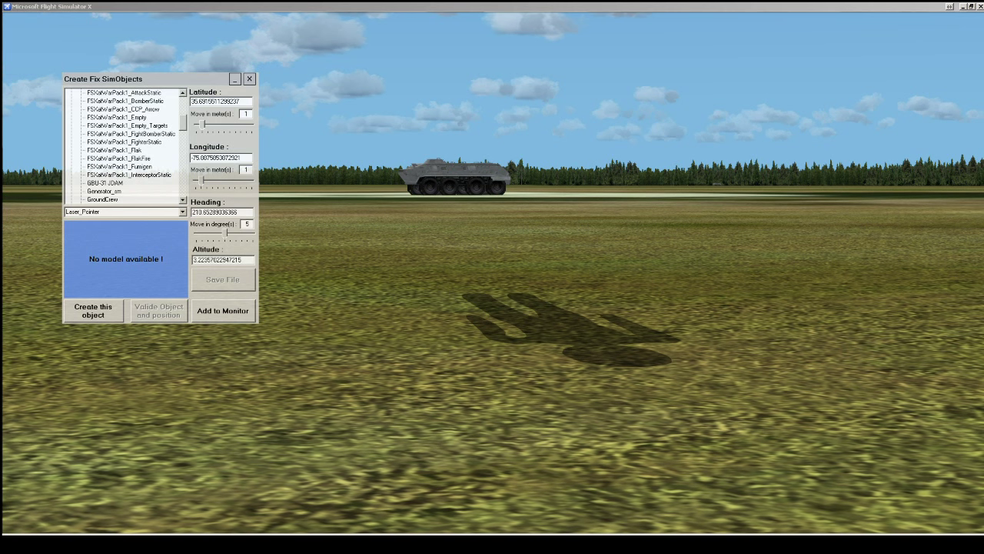
pyautogui.scroll(1, 123, 146)
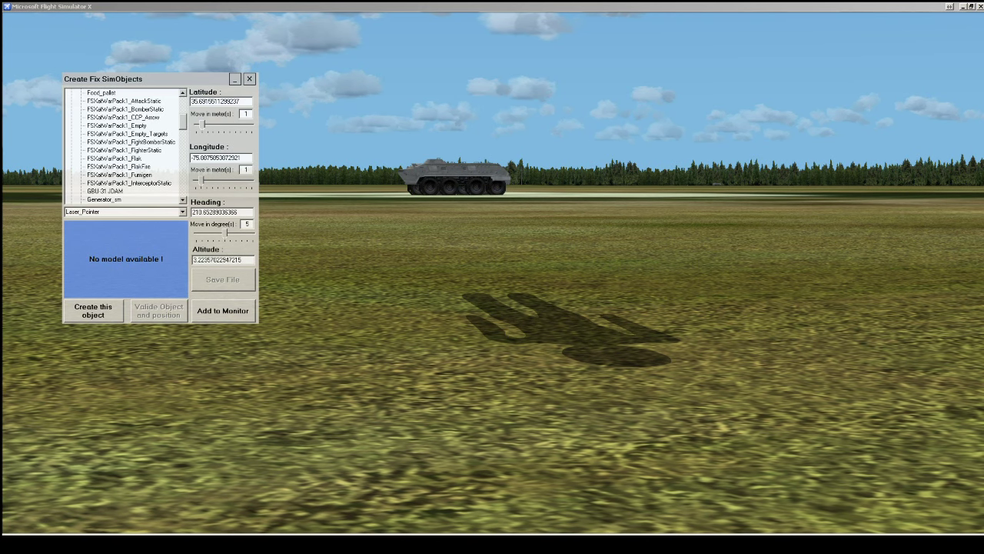
pyautogui.click(124, 150)
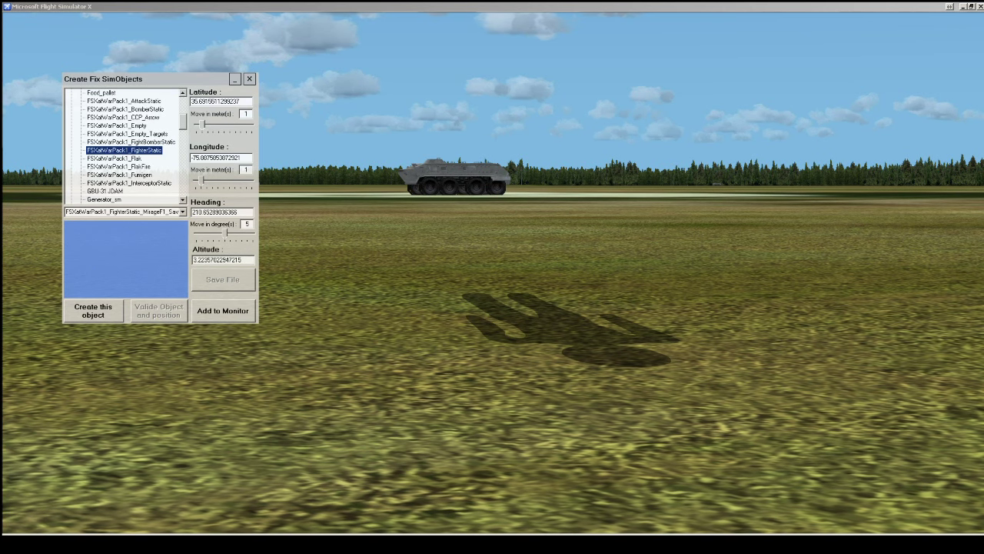
pyautogui.click(183, 211)
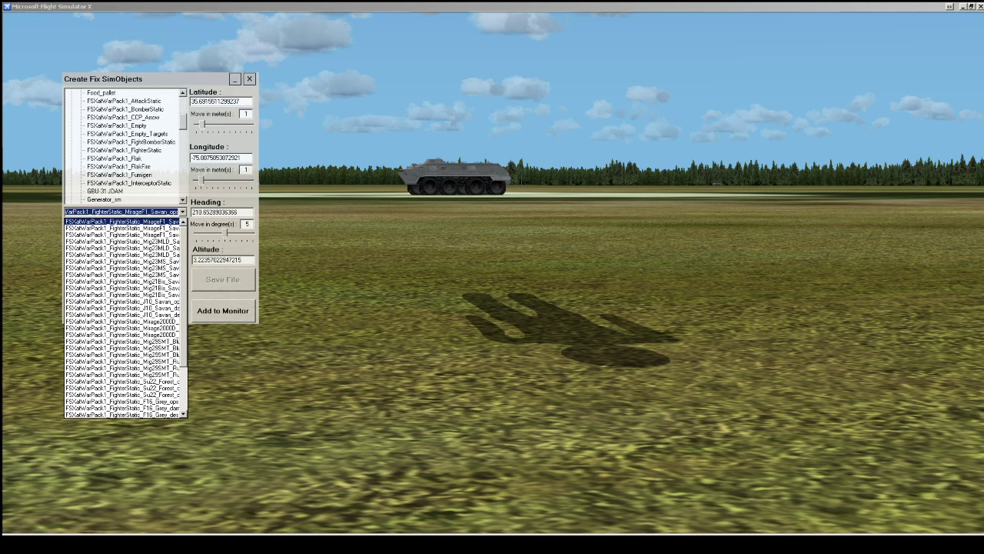
pyautogui.click(123, 220)
# Step: Preview the operational, damaged and destroyed variants of the Q5 Savan aircraft under FSXatWarPack1_AttackStatic
pyautogui.click(124, 101)
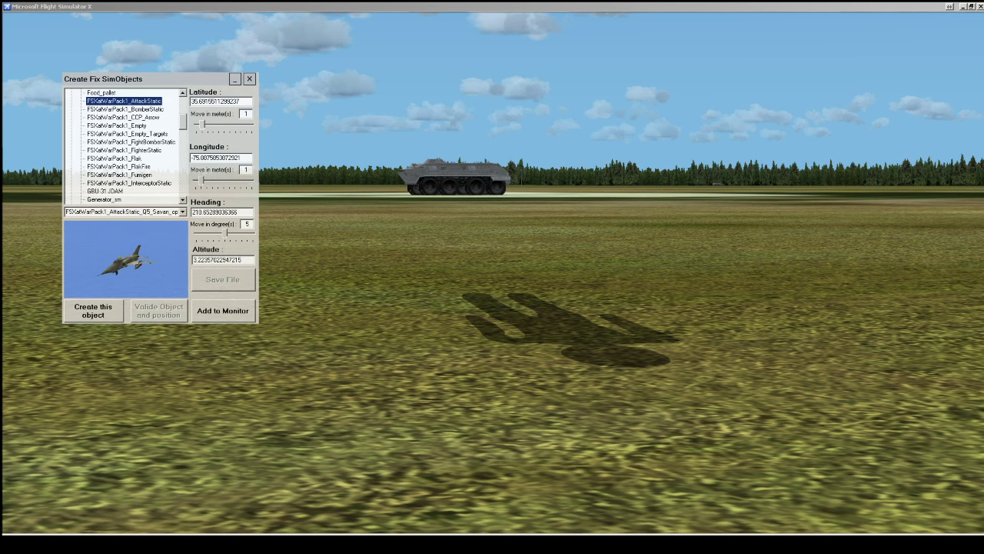
pyautogui.click(182, 211)
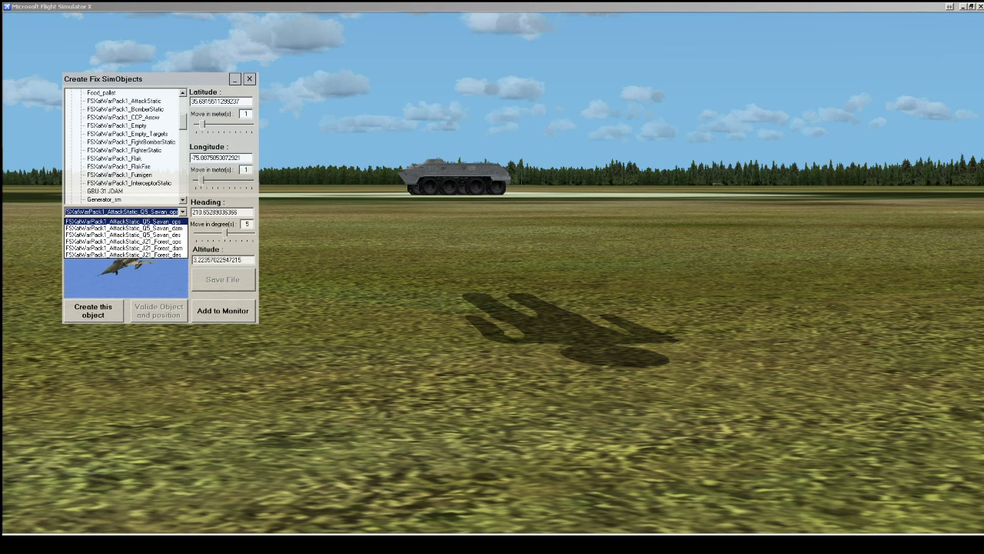
pyautogui.press('Return')
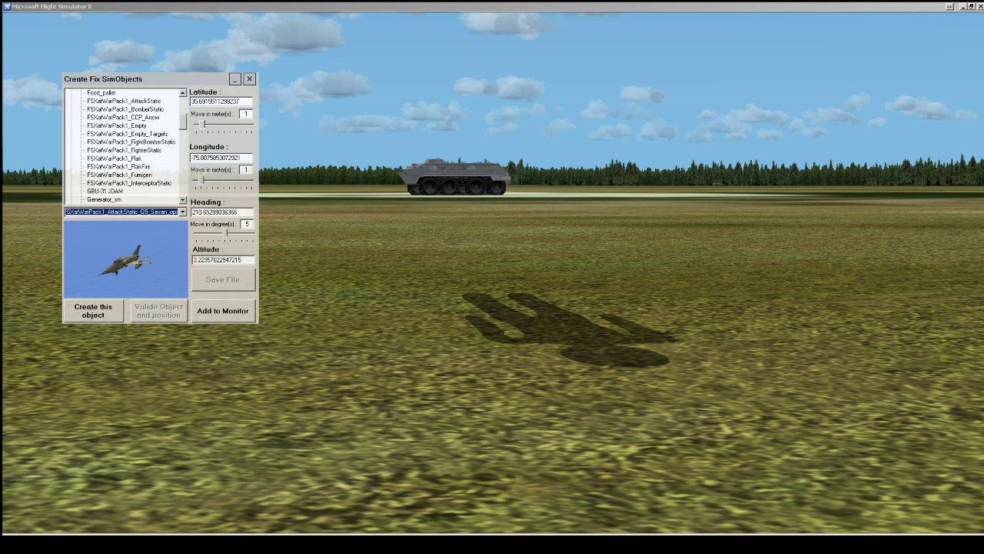
pyautogui.hotkey('alt', 'Down')
pyautogui.press('Down')
pyautogui.press('Return')
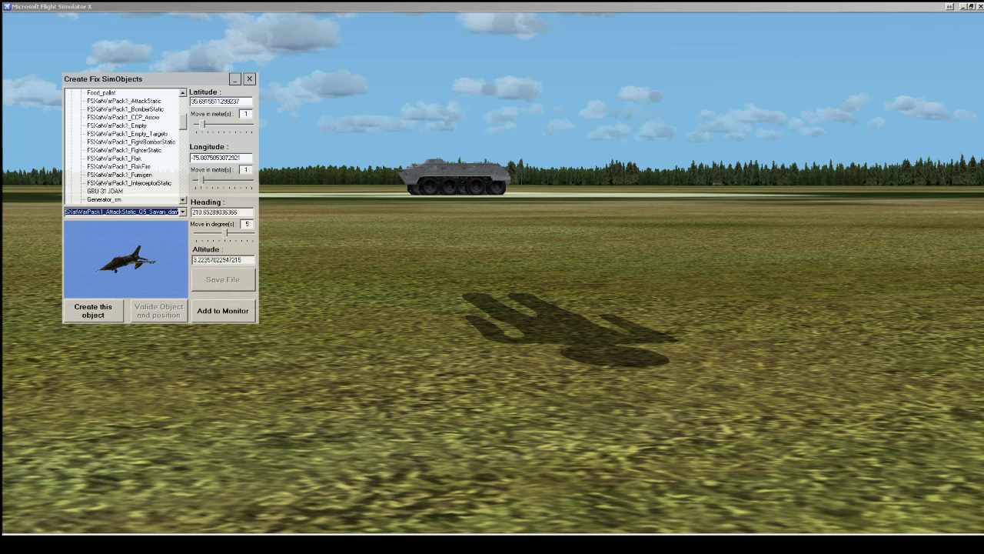
pyautogui.hotkey('alt', 'Down')
pyautogui.press('Down')
pyautogui.press('Return')
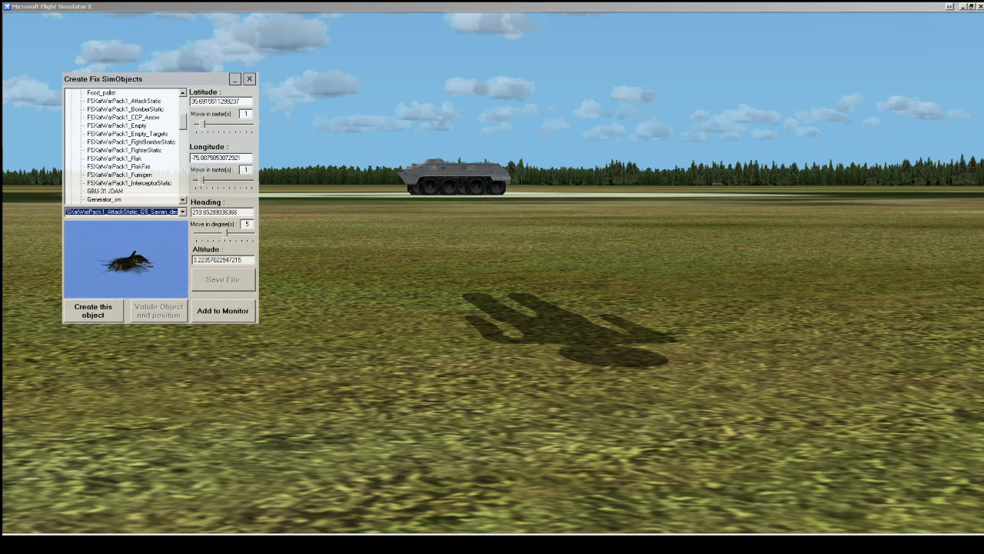
pyautogui.hotkey('alt', 'Down')
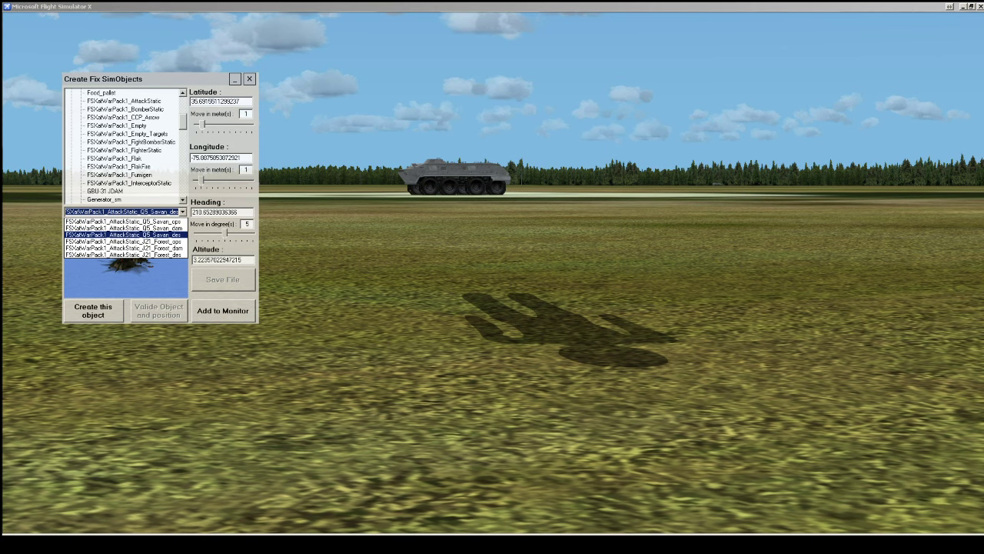
pyautogui.press('Return')
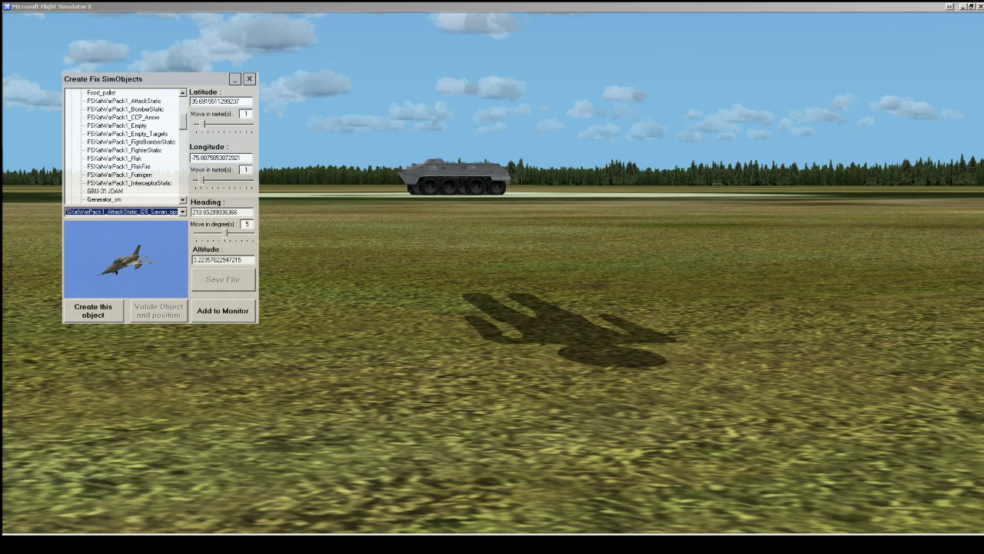
# Step: Highlight the object's latitude and longitude values and shift the Create Fix SimObjects window slightly
pyautogui.moveTo(241, 101); pyautogui.dragTo(191, 101)
pyautogui.moveTo(242, 158); pyautogui.dragTo(191, 158)
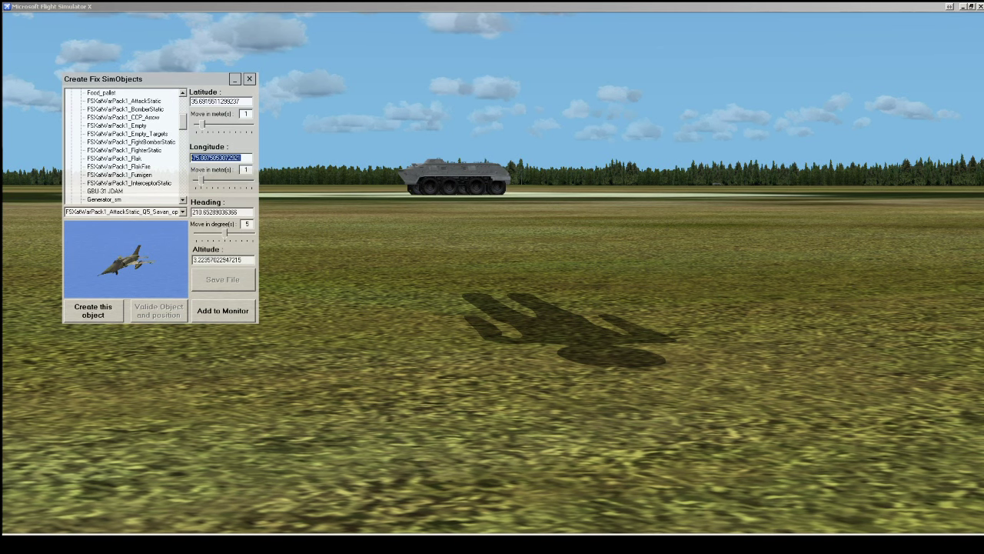
pyautogui.moveTo(146, 78); pyautogui.dragTo(164, 89)
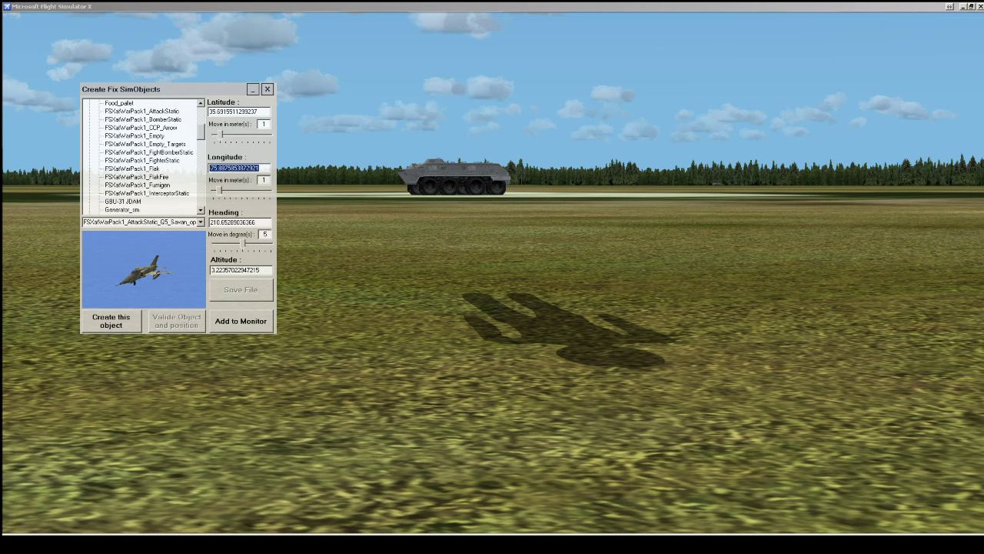
# Step: Create the Mig29SMT_Blue_ops variant of FSXatWarPack1_FighterStatic as a fixed object in the simulator
pyautogui.click(143, 160)
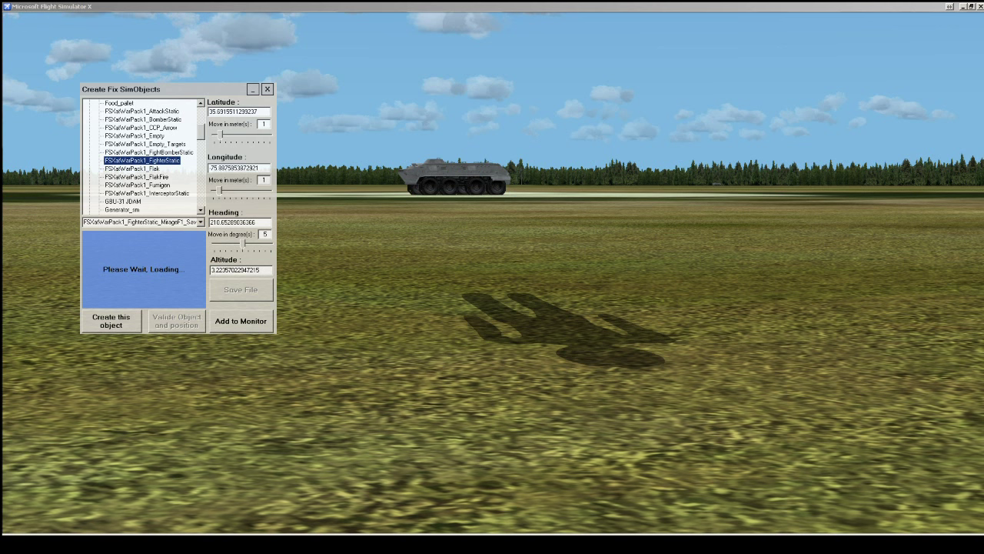
pyautogui.click(200, 222)
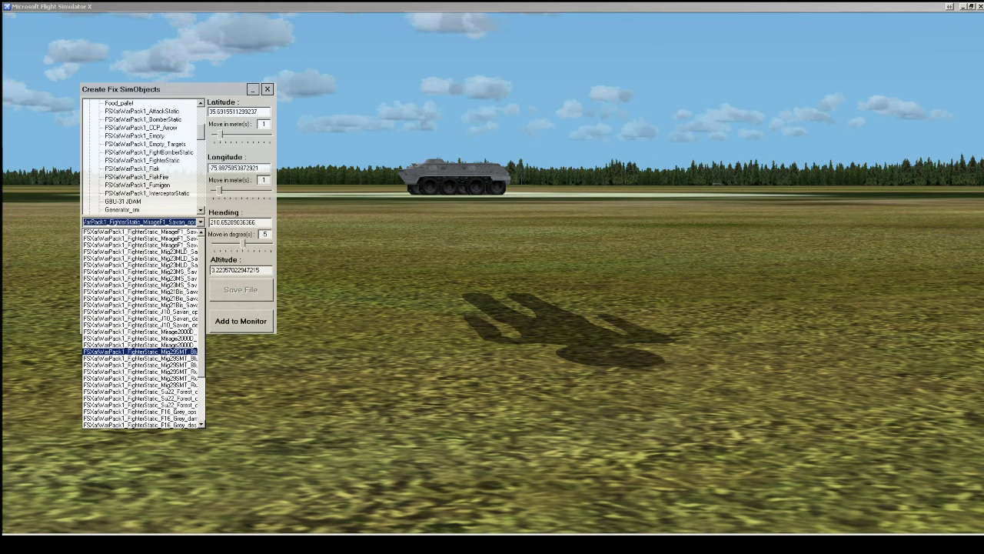
pyautogui.click(139, 352)
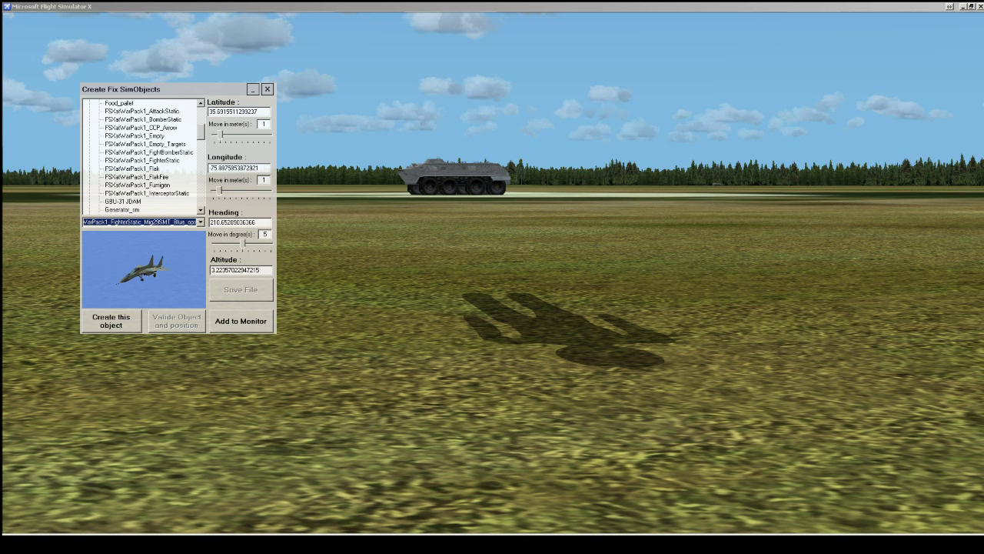
pyautogui.click(200, 222)
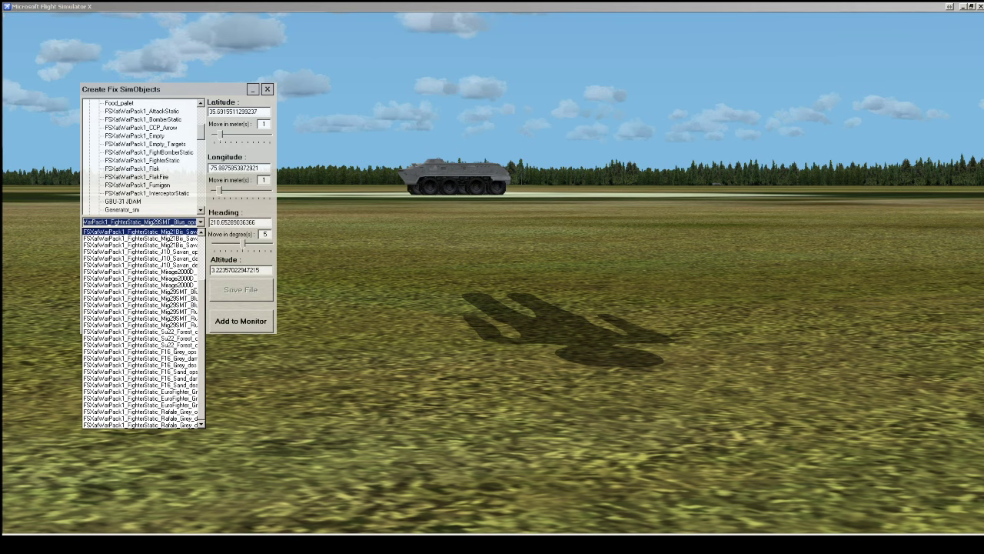
pyautogui.press('Escape')
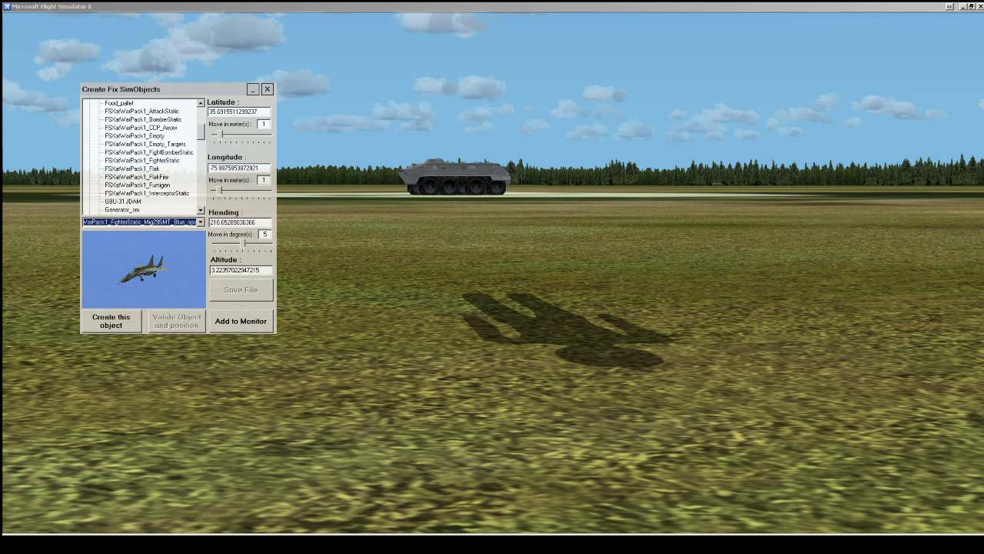
pyautogui.click(120, 317)
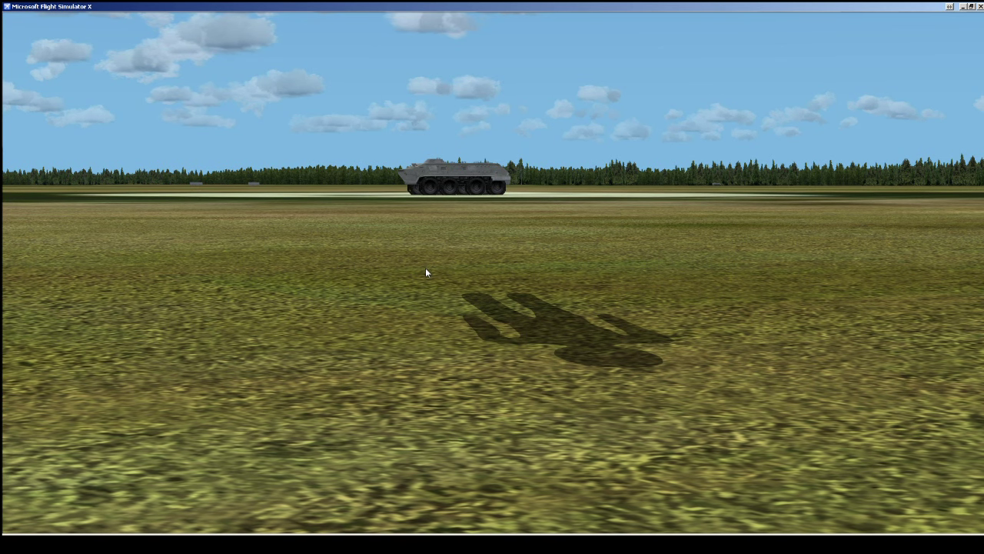
# Step: Cycle through the simulator's on-screen read-outs to check the latitude, longitude, altitude, heading and frame rate formats
pyautogui.hotkey('shift', 'z')
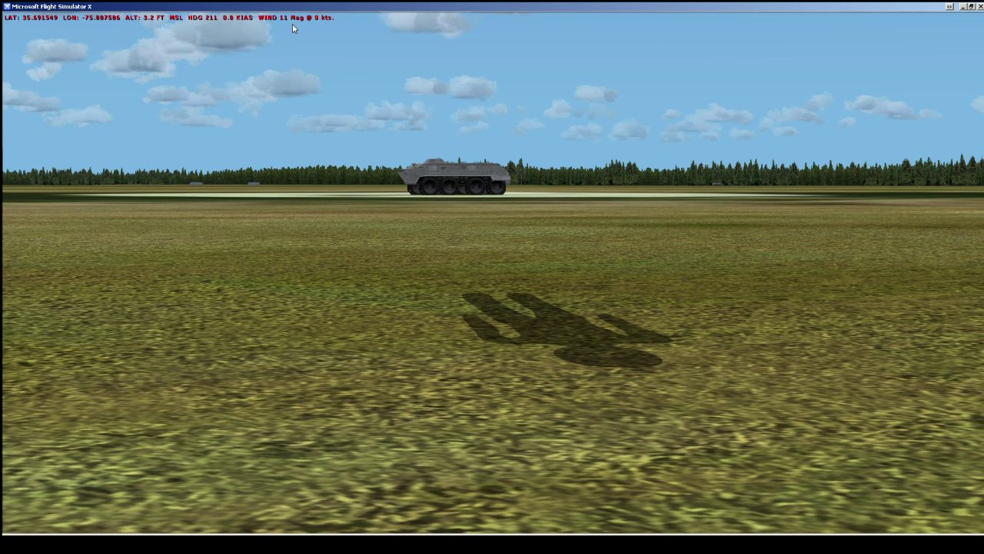
pyautogui.hotkey('shift', 'z')
pyautogui.hotkey('shift', 'z')
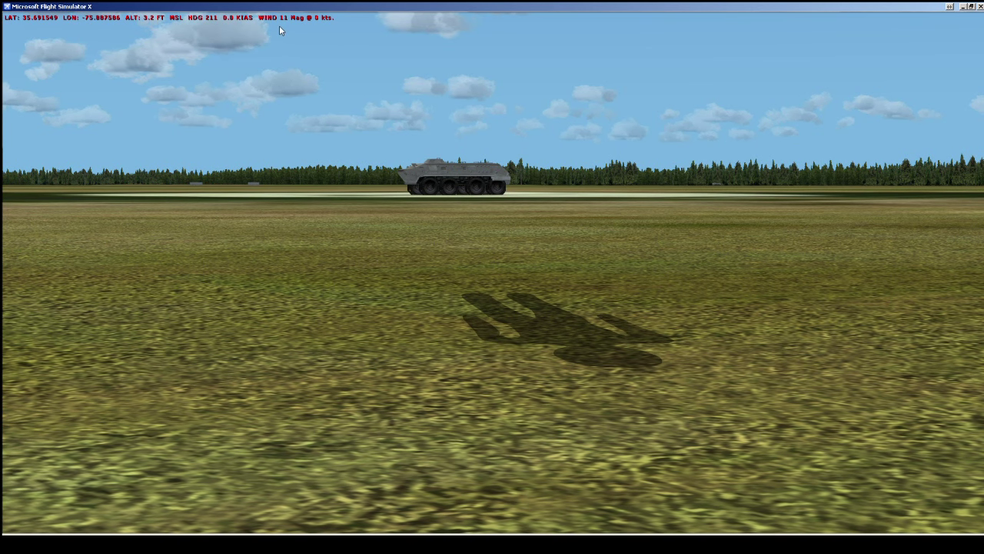
pyautogui.hotkey('shift', 'z')
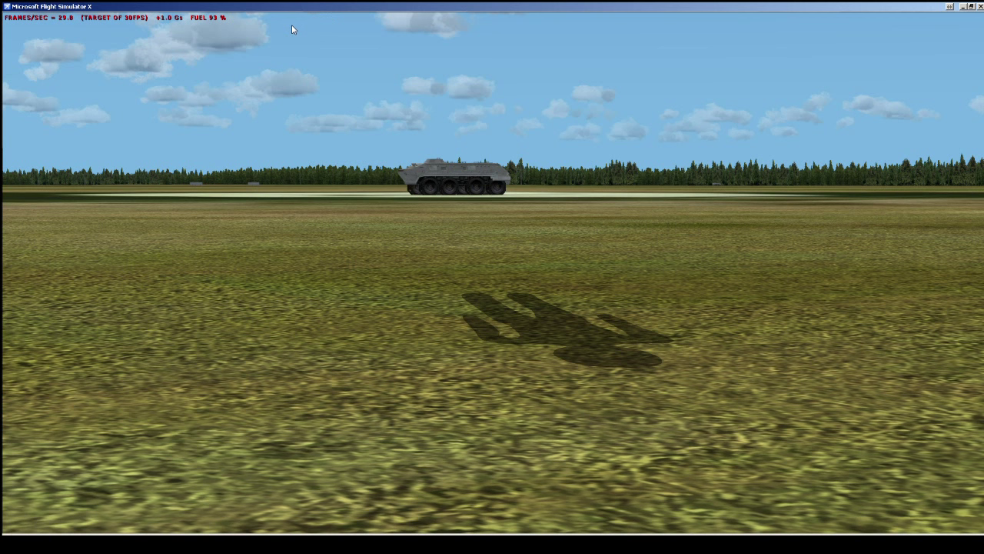
pyautogui.hotkey('shift', 'z')
pyautogui.hotkey('shift', 'z')
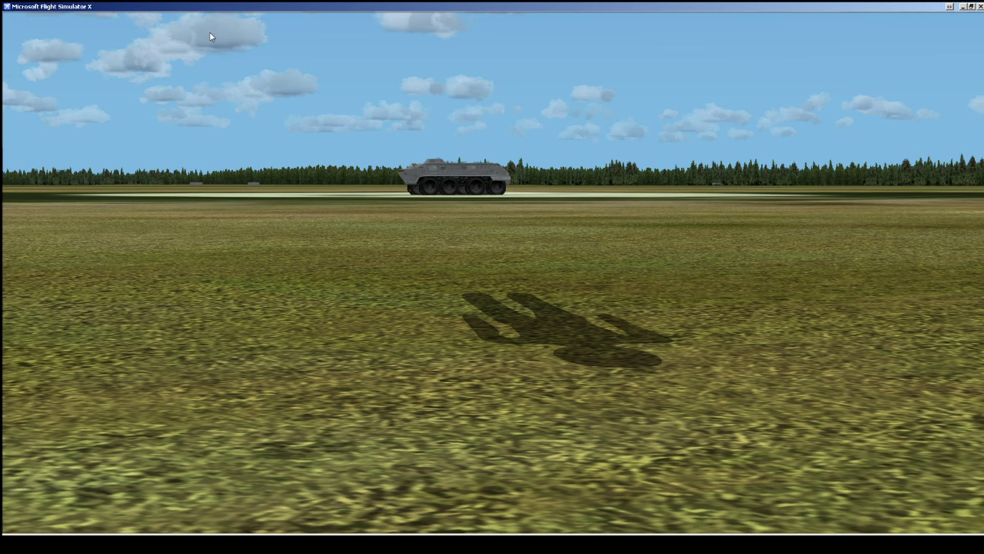
pyautogui.hotkey('shift', 'z')
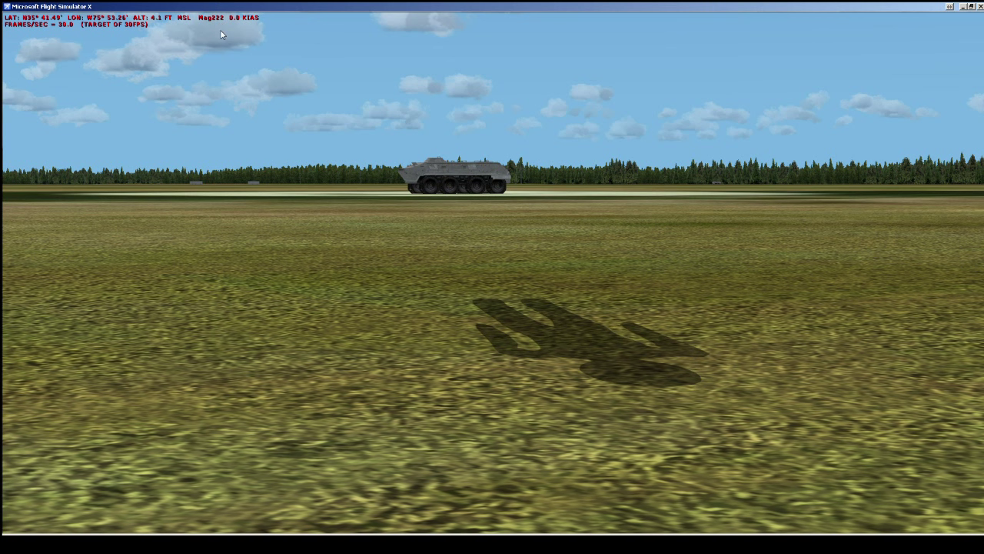
pyautogui.hotkey('shift', 'z')
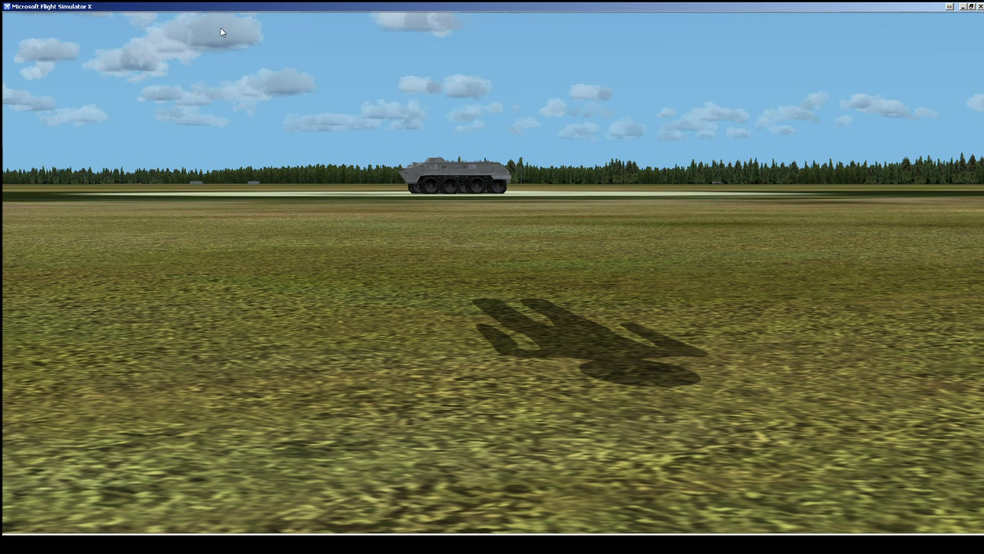
pyautogui.hotkey('shift', 'z')
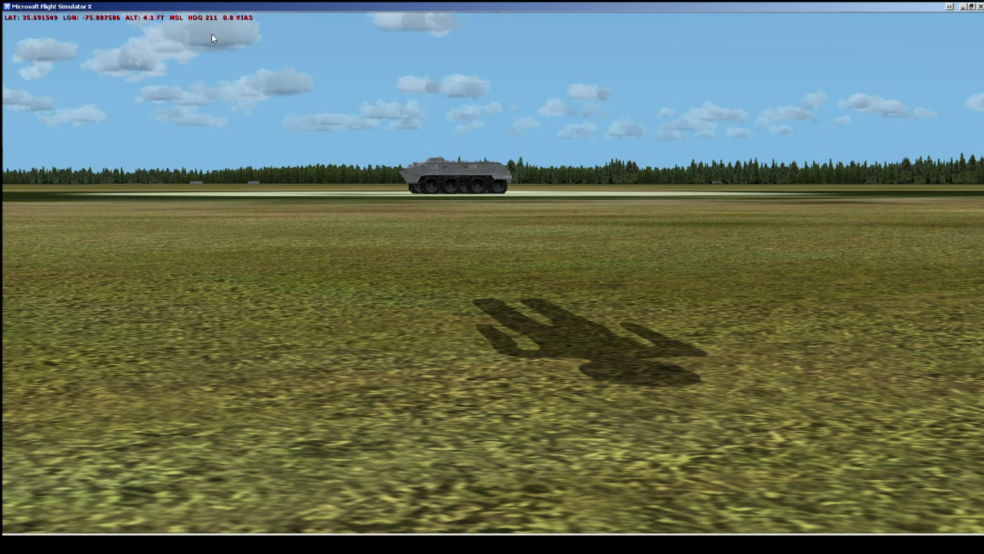
pyautogui.hotkey('shift', 'z')
pyautogui.hotkey('shift', 'z')
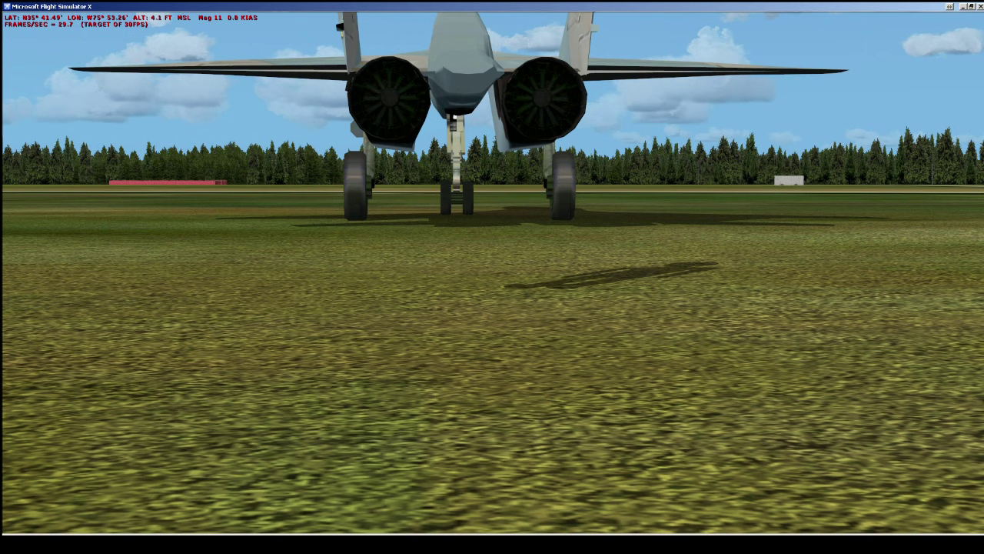
# Step: Check the decimal latitude, longitude and heading read-out behind the placed MiG-29, and hide it
pyautogui.hotkey('shift', 'z')
pyautogui.hotkey('shift', 'z')
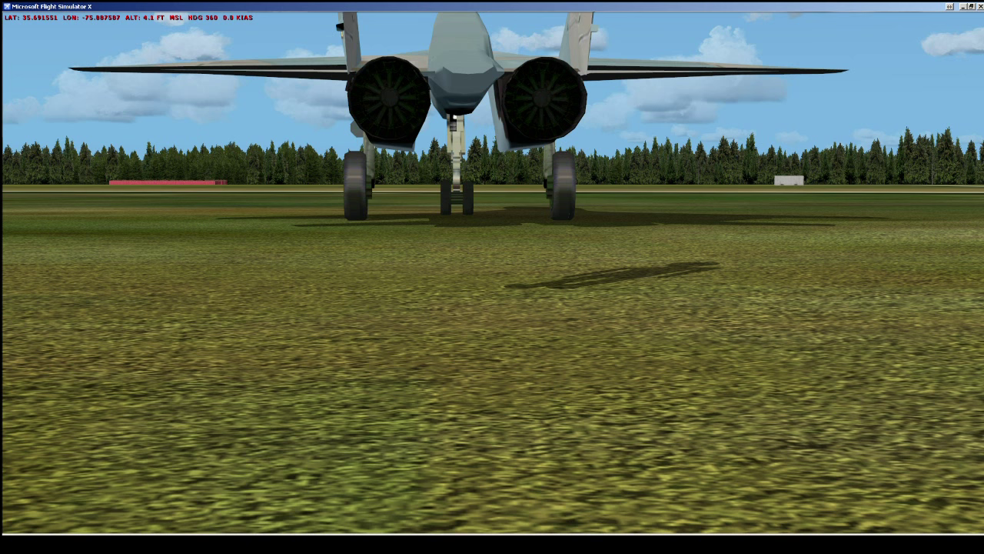
pyautogui.hotkey('shift', 'z')
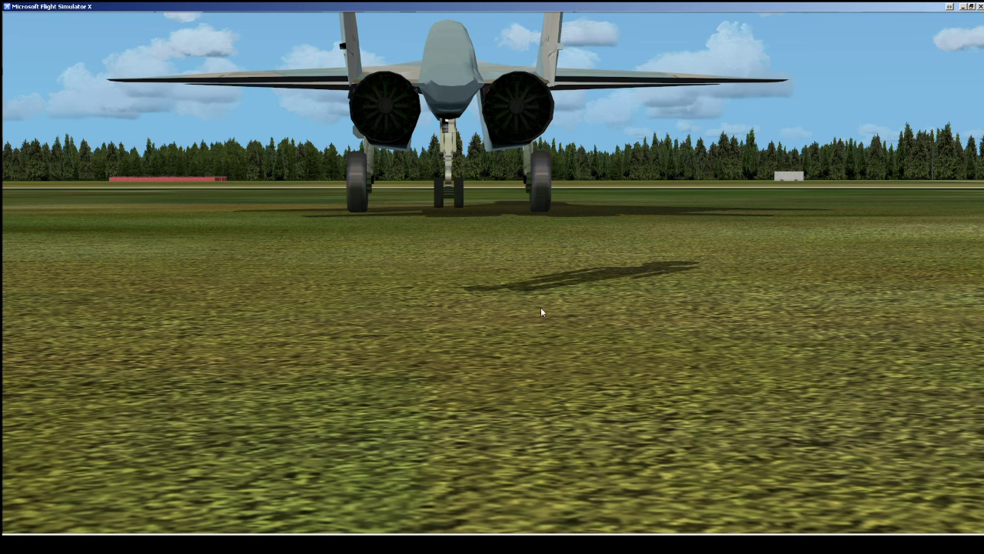
# Step: Switch to the outside Top-Down view, showing the placed MiG-29 within the surrounding circular road
pyautogui.rightClick(474, 250)
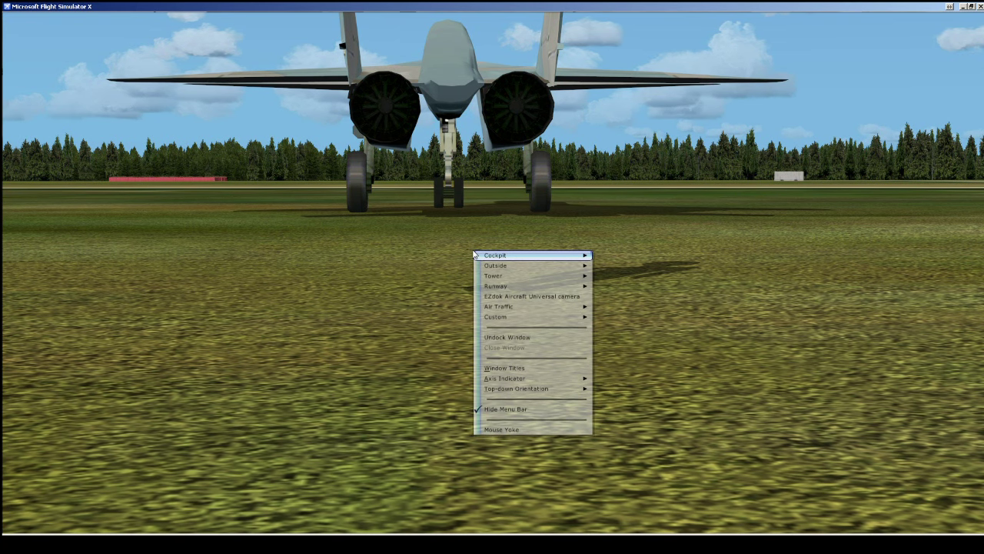
pyautogui.moveTo(591, 265)
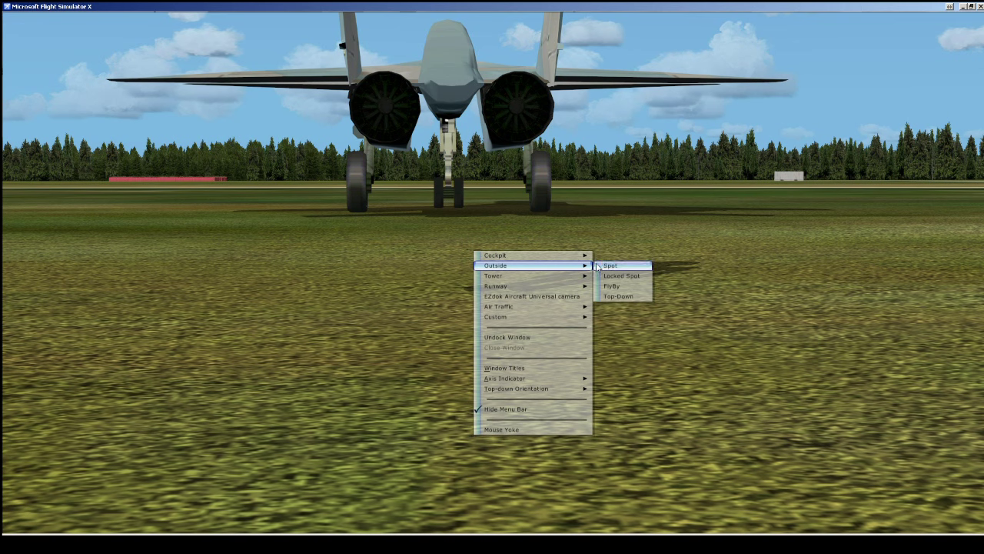
pyautogui.click(620, 297)
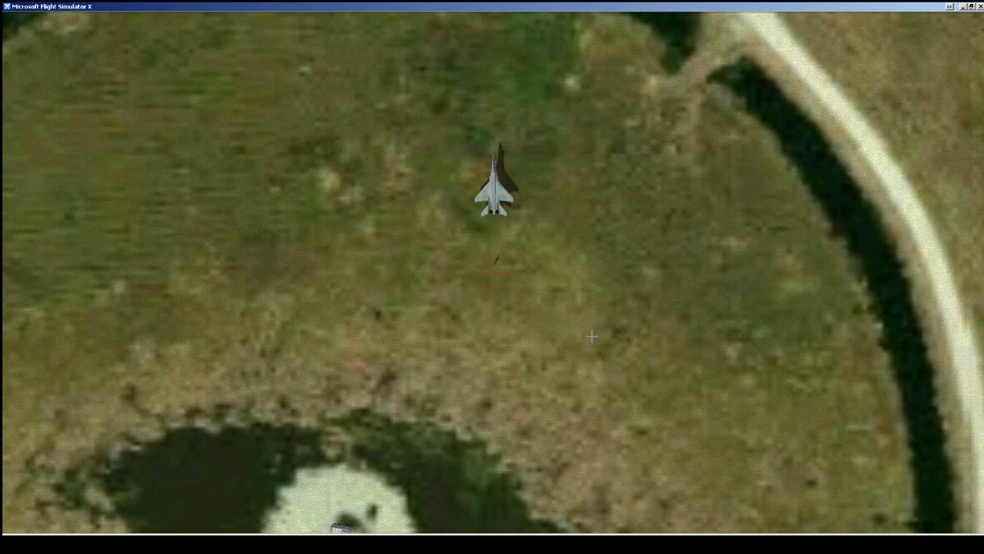
pyautogui.scroll(-6, 592, 336)
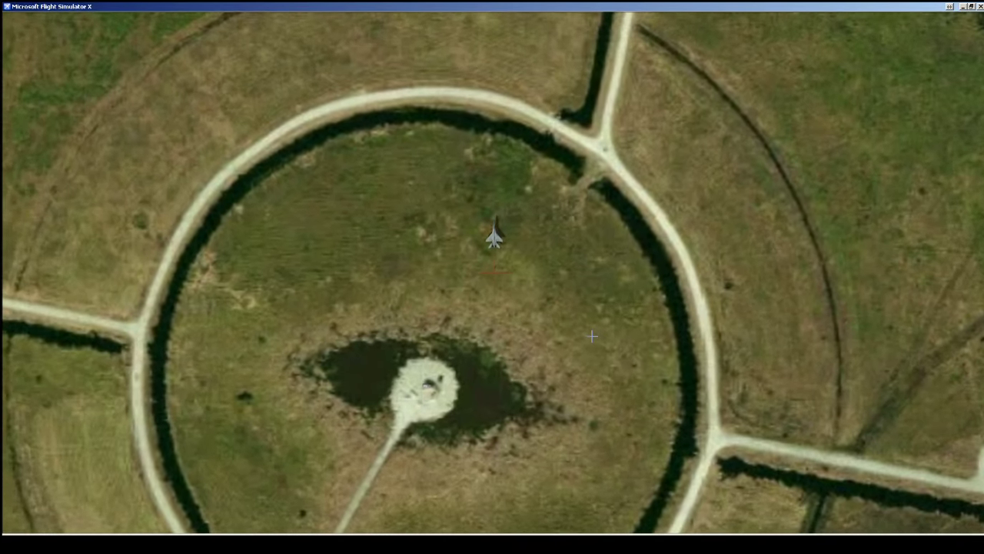
# Step: Move the MiG-29 onto the pale pad at the circle's centre in outside Top-Down view, and validate the object and position
pyautogui.scroll(-3, 592, 336)
pyautogui.scroll(-2, 591, 336)
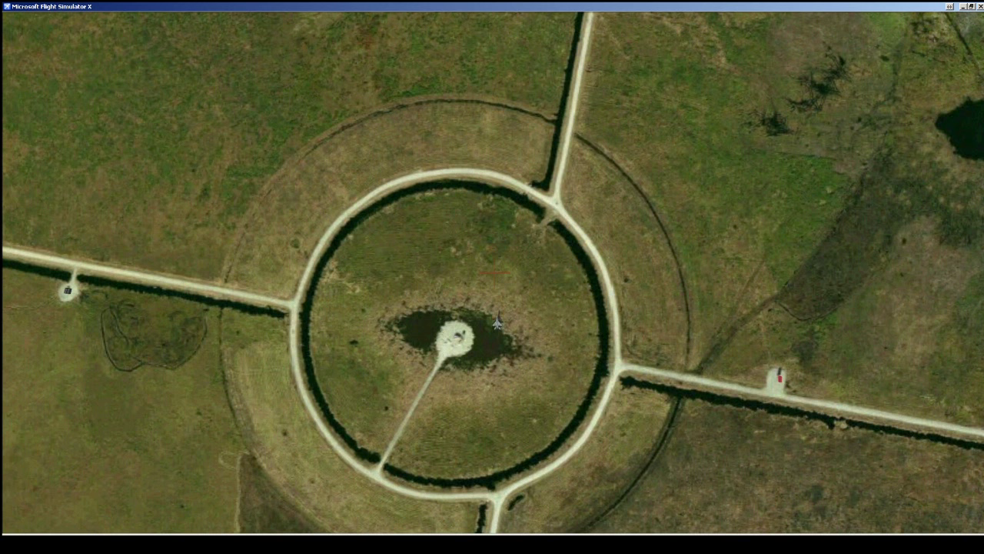
pyautogui.press('s')
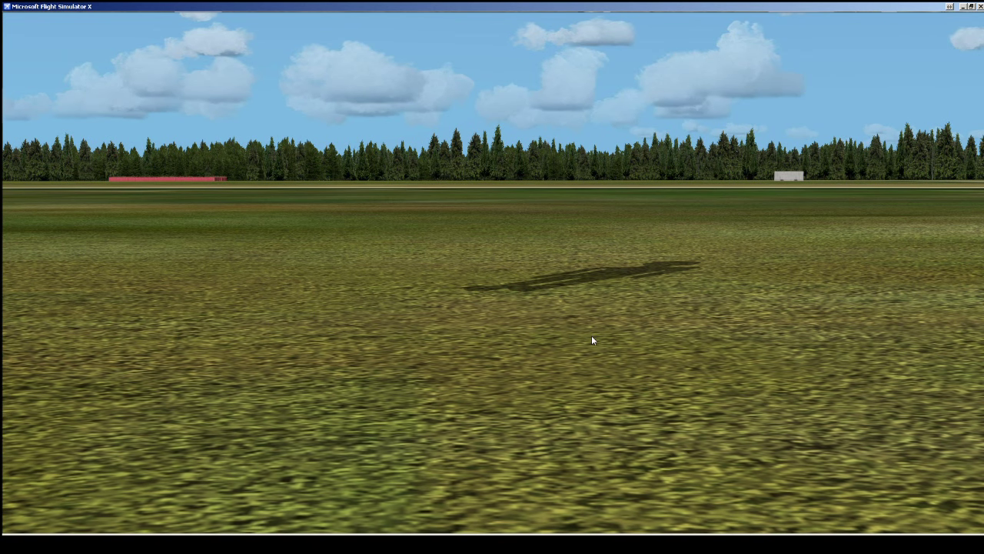
pyautogui.rightClick(413, 195)
pyautogui.moveTo(489, 210)
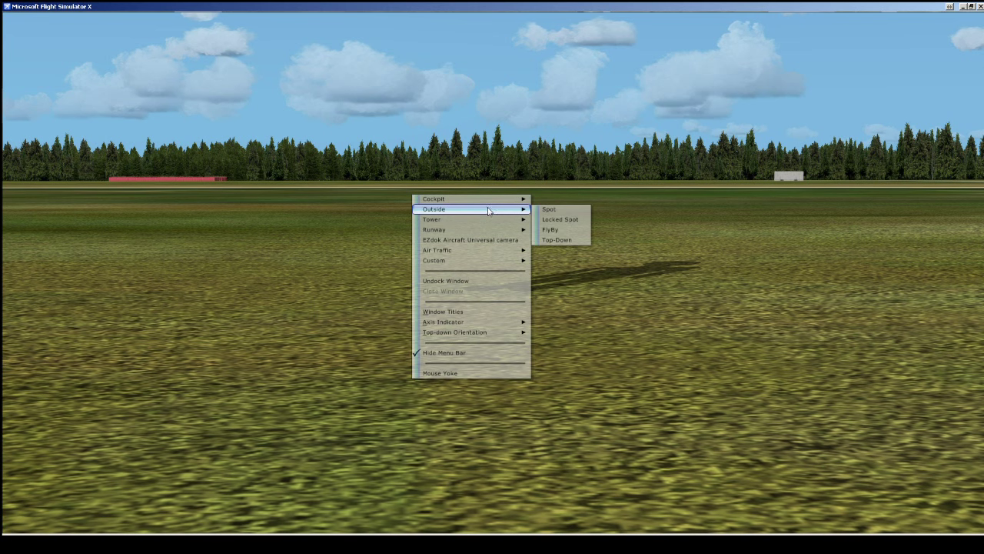
pyautogui.click(566, 240)
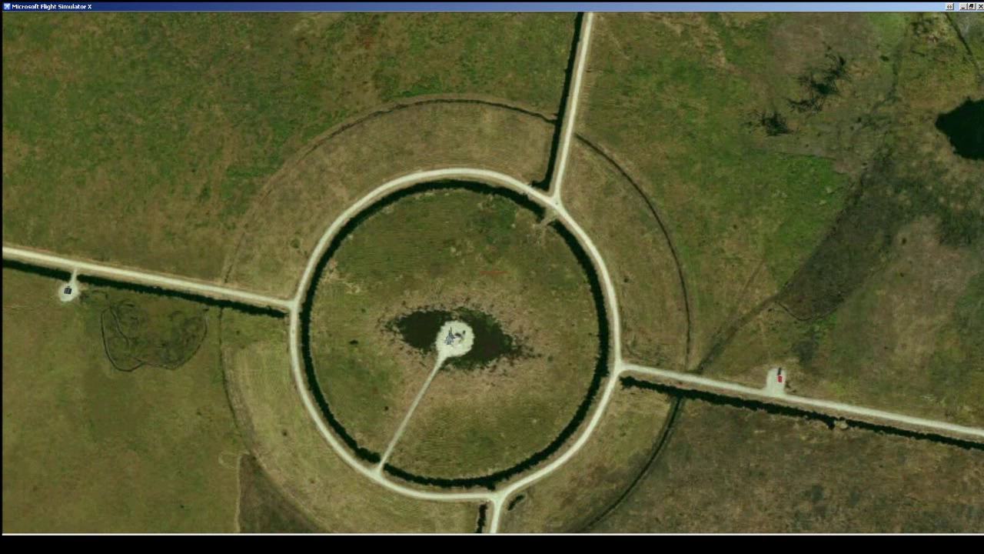
pyautogui.rightClick(277, 532)
pyautogui.click(323, 524)
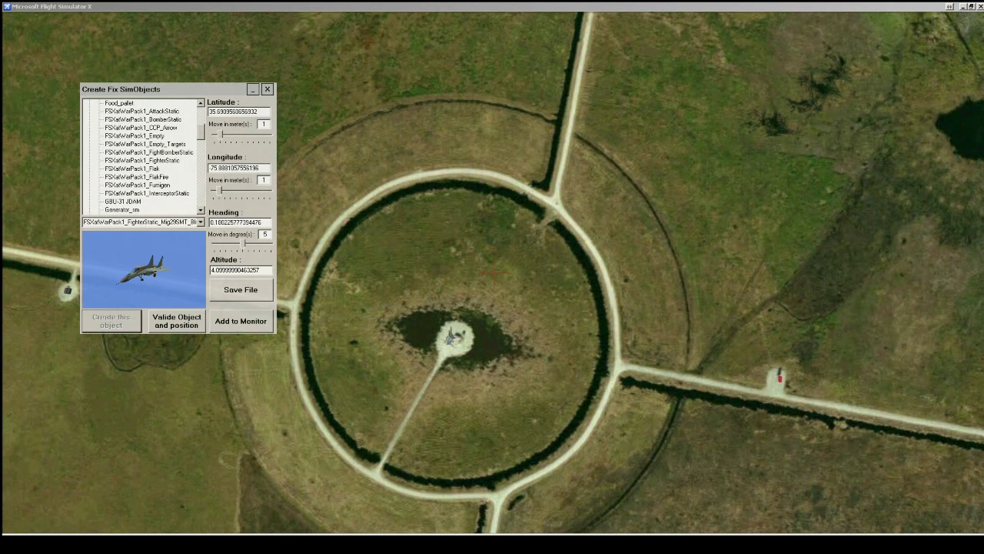
pyautogui.click(235, 222)
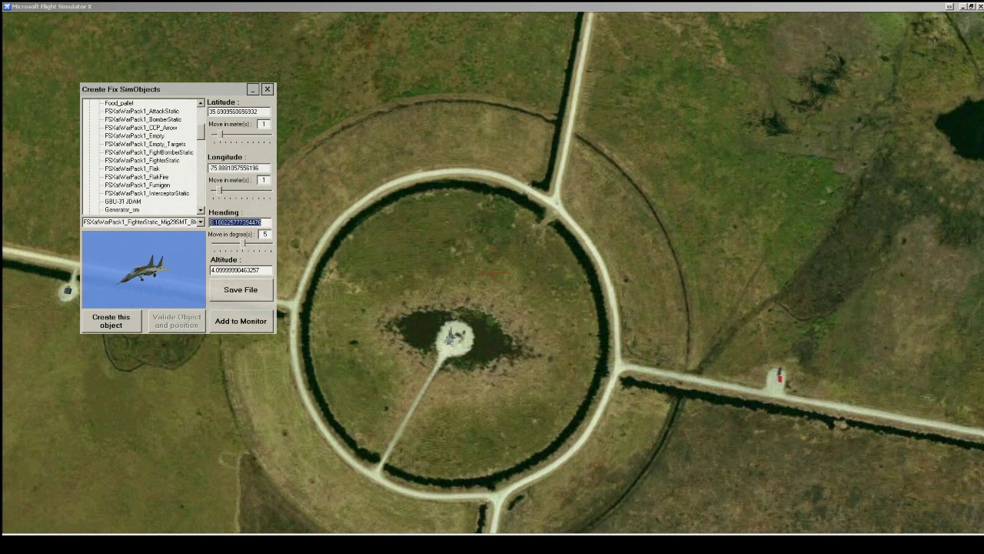
# Step: Create a Laser_Pointer from the Others category as a fixed object in the simulator
pyautogui.scroll(-5, 142, 154)
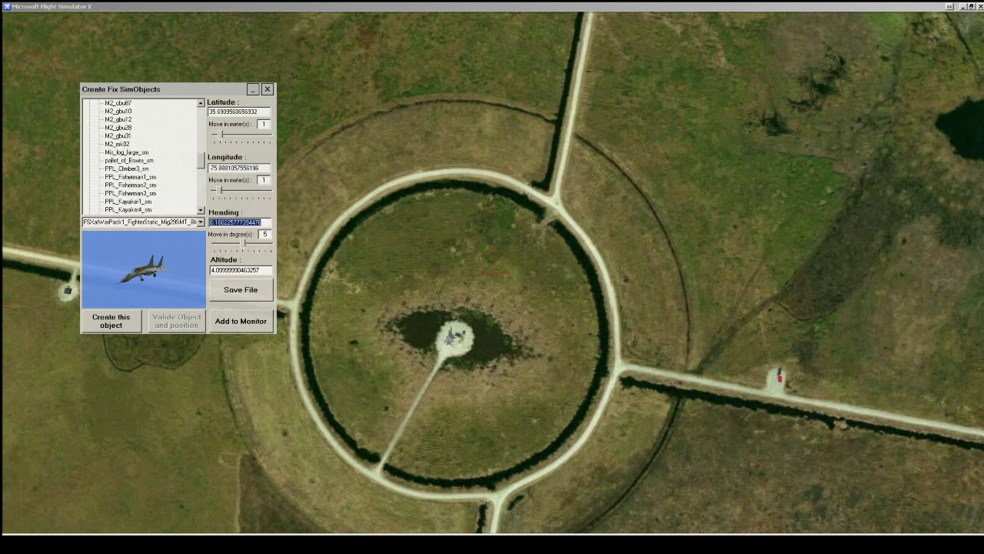
pyautogui.scroll(8, 142, 154)
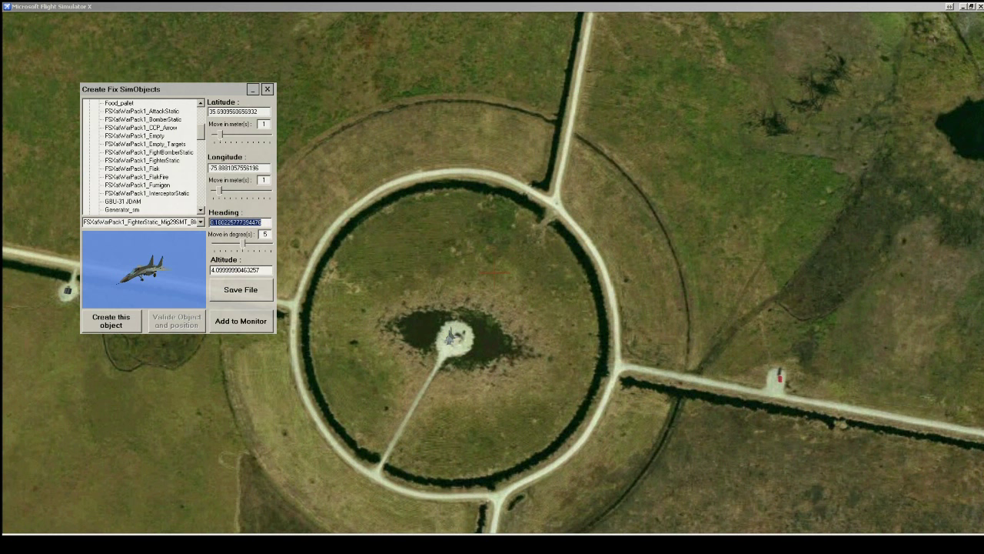
pyautogui.scroll(-10, 143, 153)
pyautogui.click(130, 193)
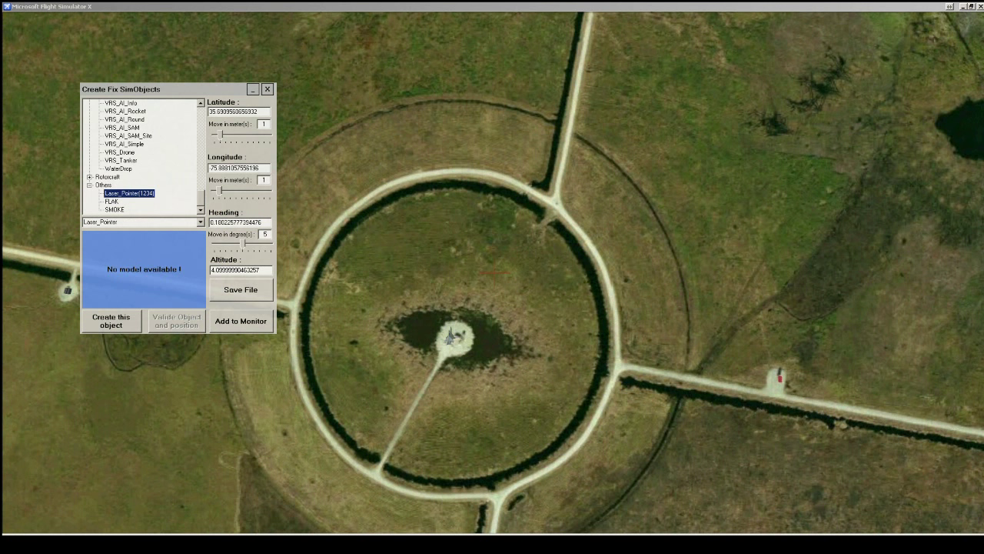
pyautogui.click(112, 321)
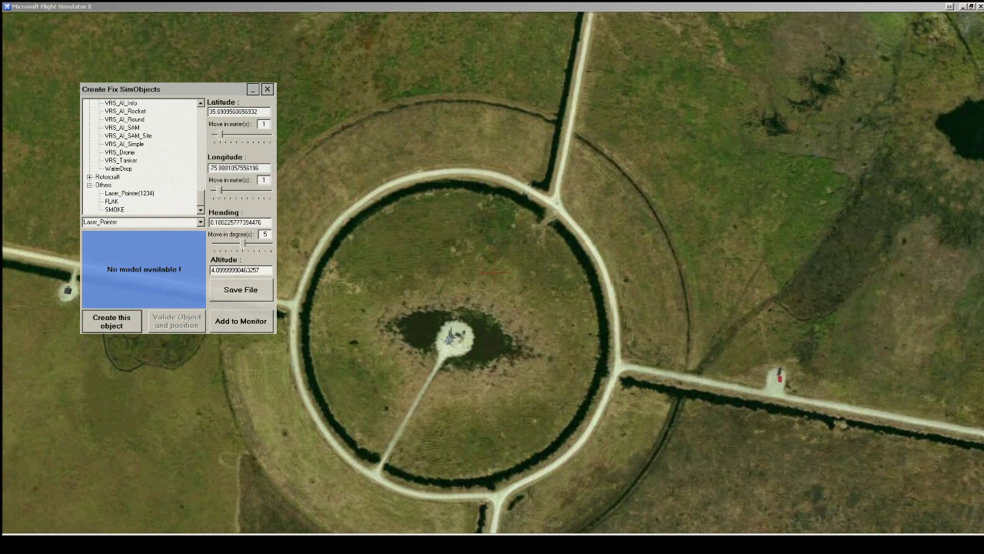
pyautogui.click(110, 321)
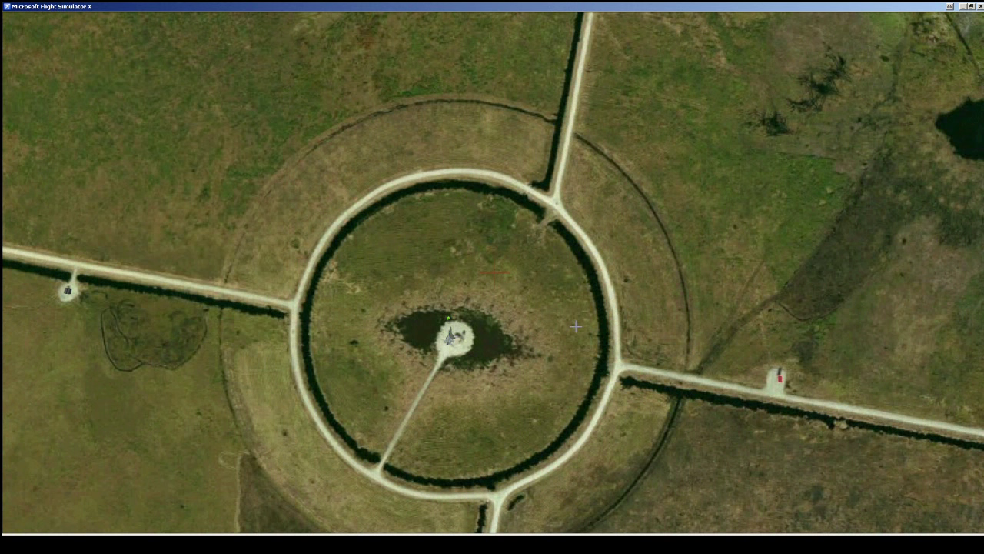
# Step: Place the Laser_Pointer over the MiG-29 on the central pad, and validate the object and its position
pyautogui.scroll(6, 460, 329)
pyautogui.scroll(-4, 544, 415)
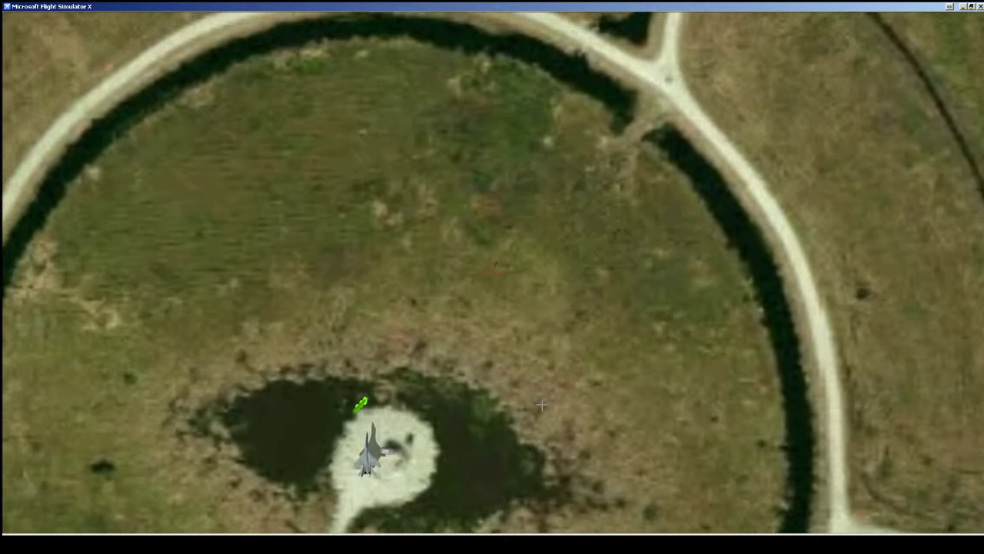
pyautogui.scroll(4, 531, 423)
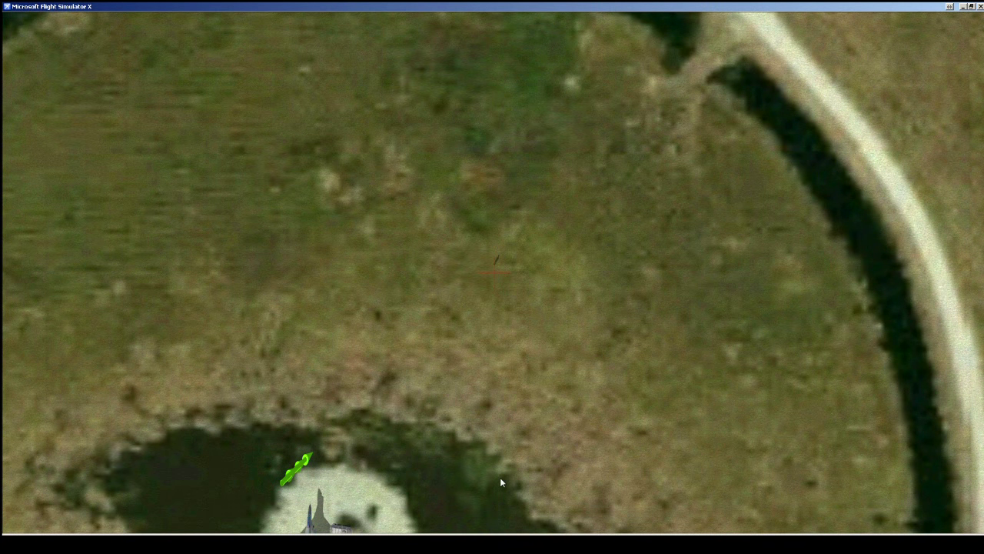
pyautogui.hotkey('shift', 'z')
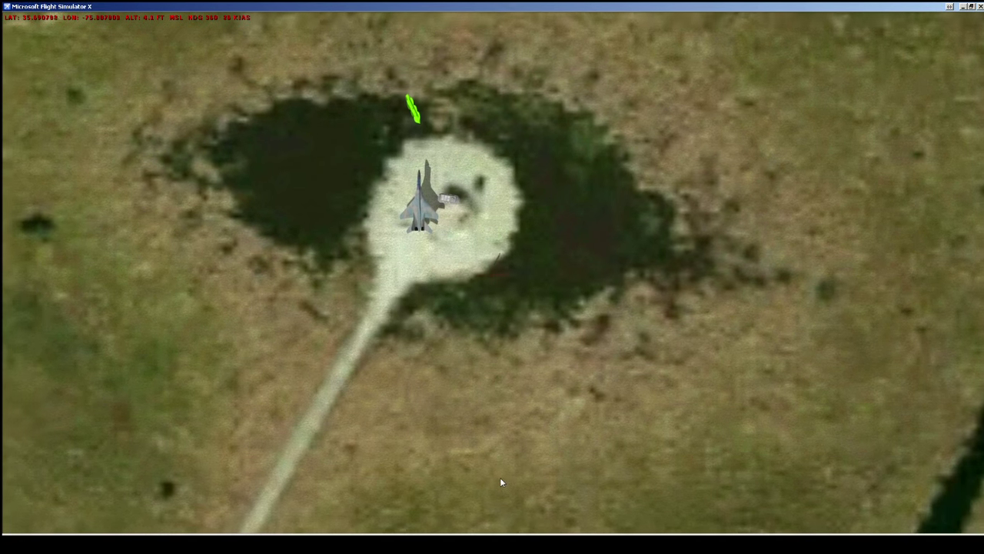
pyautogui.hotkey('shift', 'z')
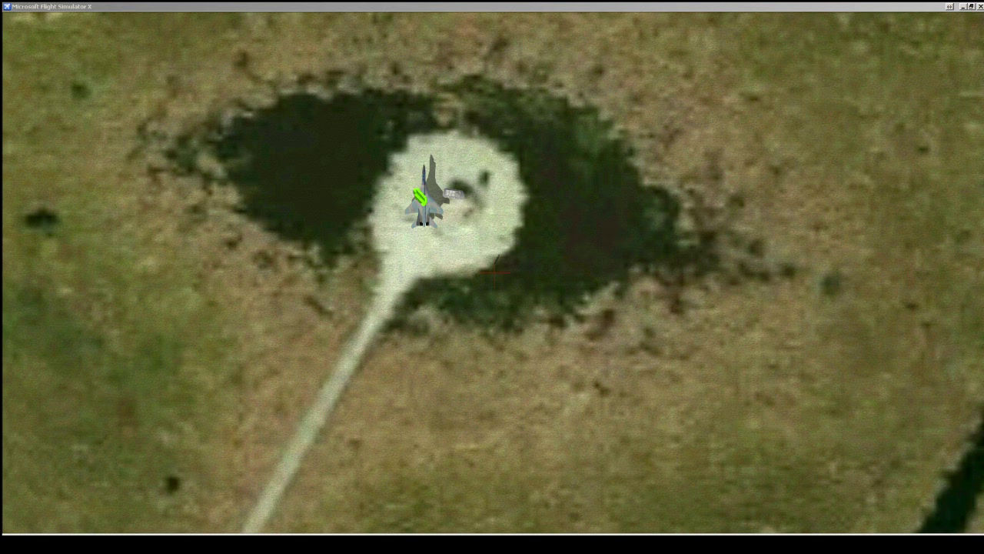
pyautogui.click(371, 523)
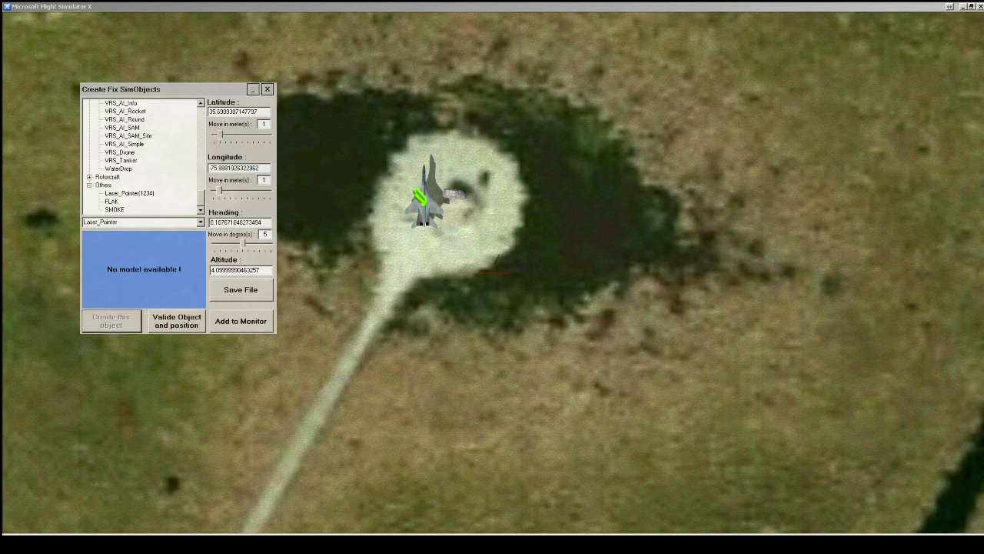
pyautogui.click(177, 320)
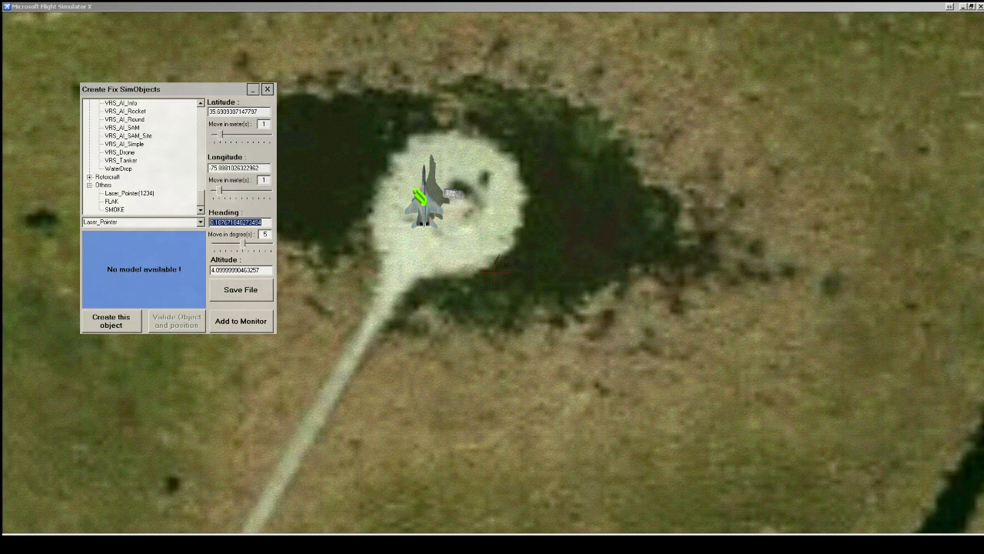
# Step: Save the validated static objects as "Target in the bulleye - Laser pointer.STA.xml" in the Statics folder, replacing the existing file
pyautogui.click(240, 290)
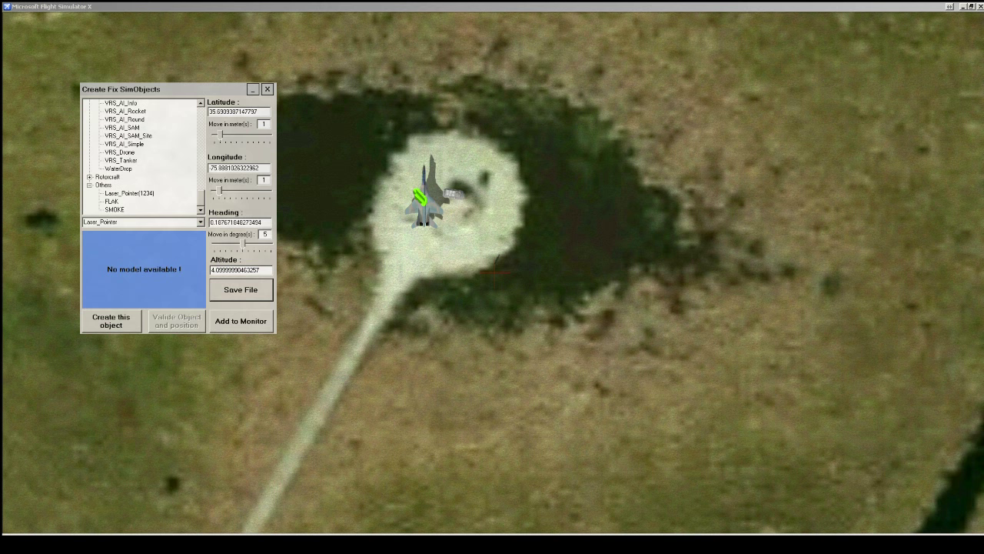
pyautogui.click(241, 289)
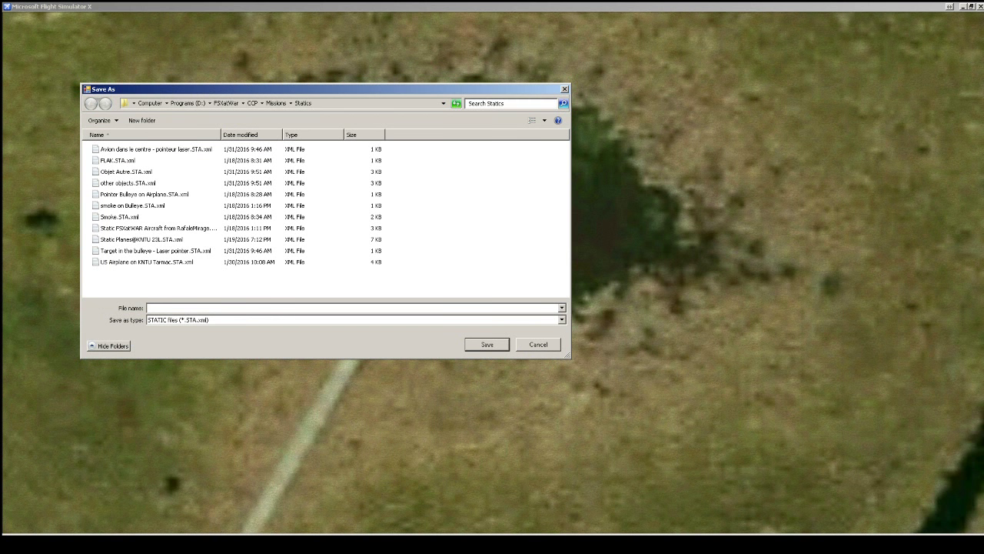
pyautogui.click(156, 250)
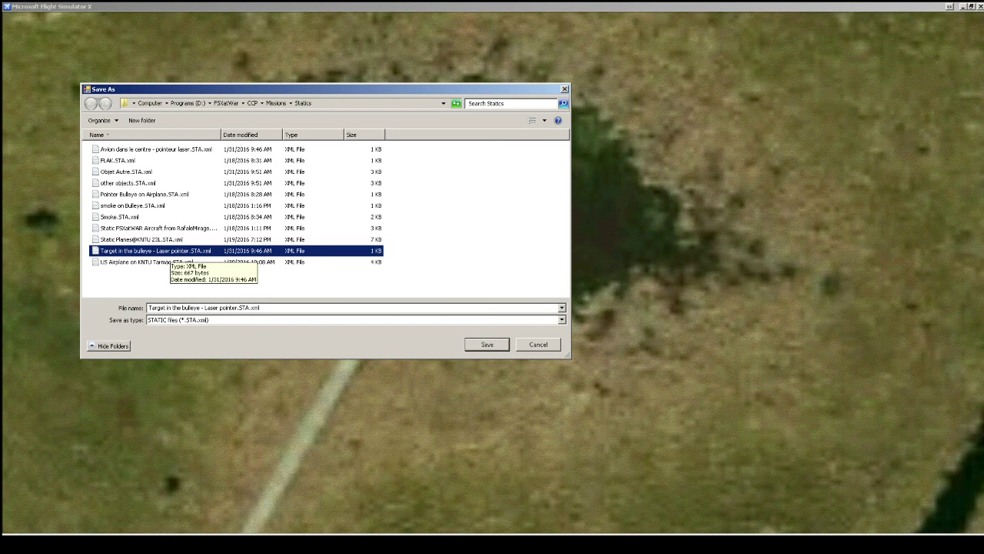
pyautogui.press('Return')
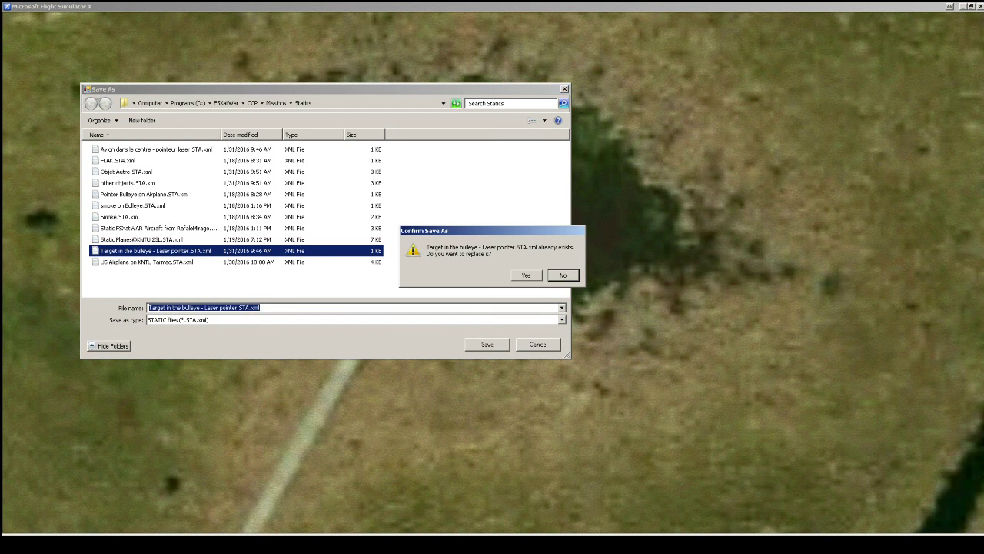
pyautogui.press('Left')
pyautogui.press('Return')
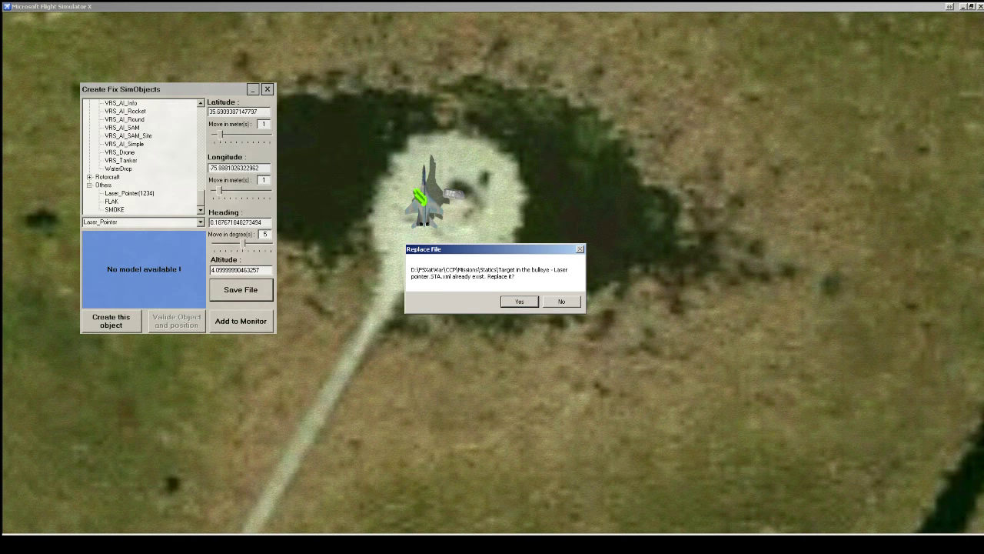
pyautogui.press('Return')
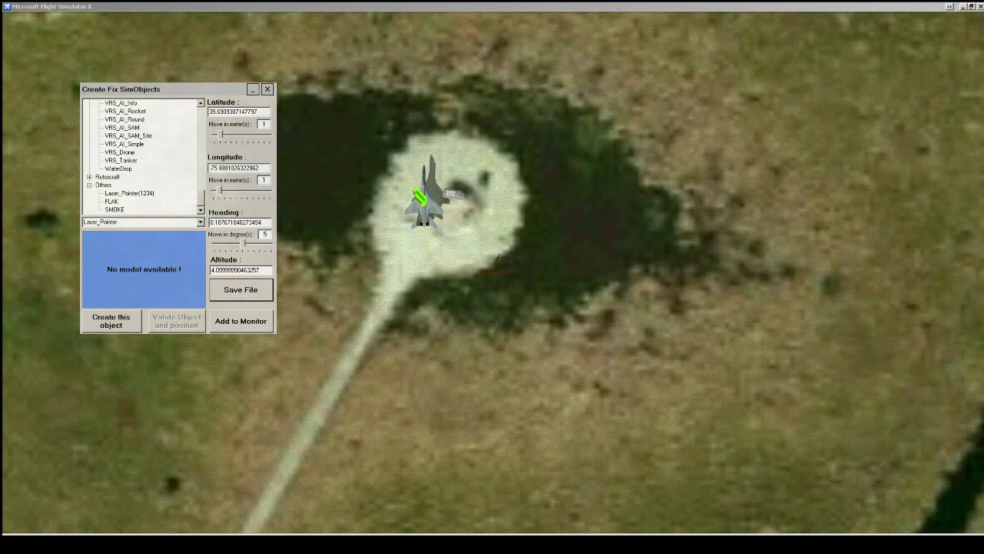
# Step: Examine the MiG-29 and Laser_Pointer entries of "Target in the bulleye - Laser pointer.STA.xml" in foxe, and close the editor
pyautogui.click(241, 321)
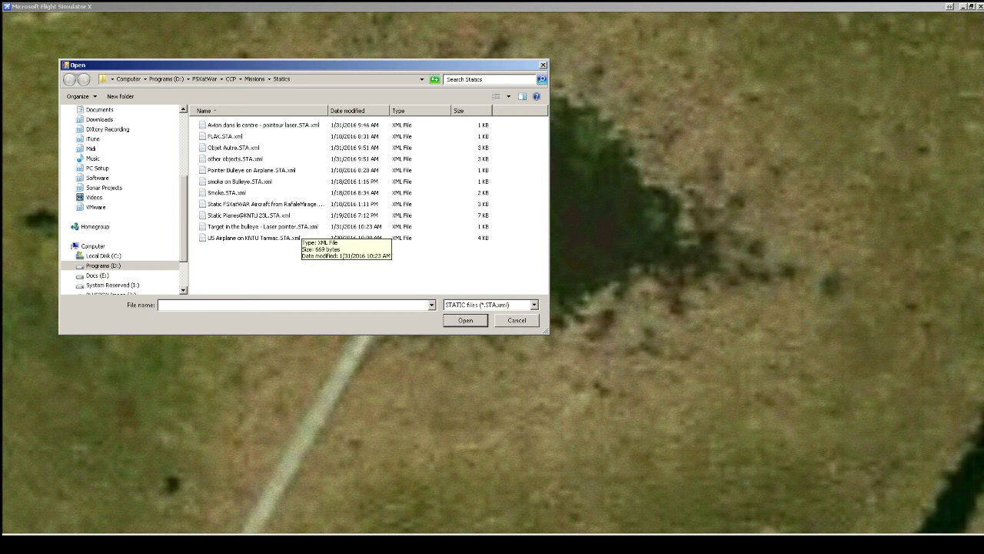
pyautogui.click(235, 158)
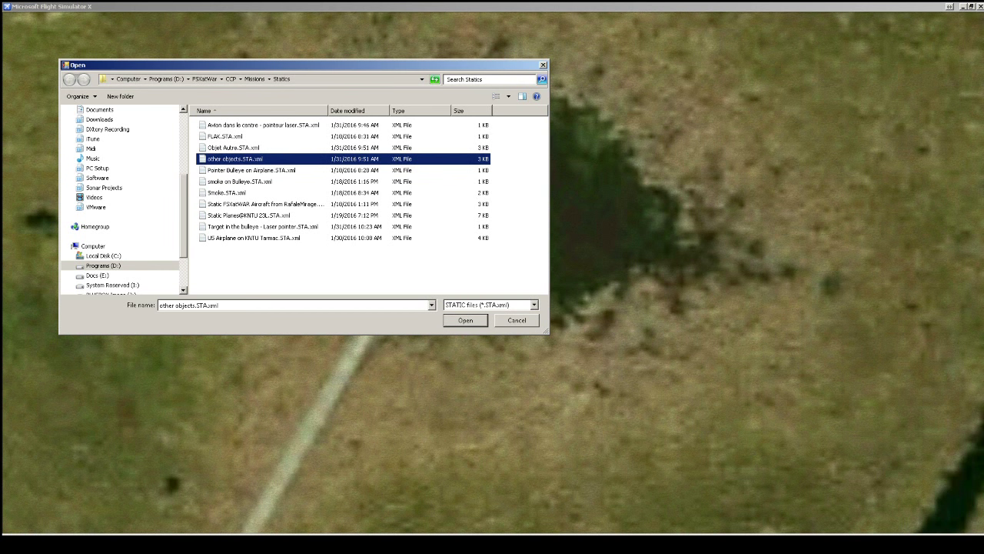
pyautogui.hotkey('alt', 'd')
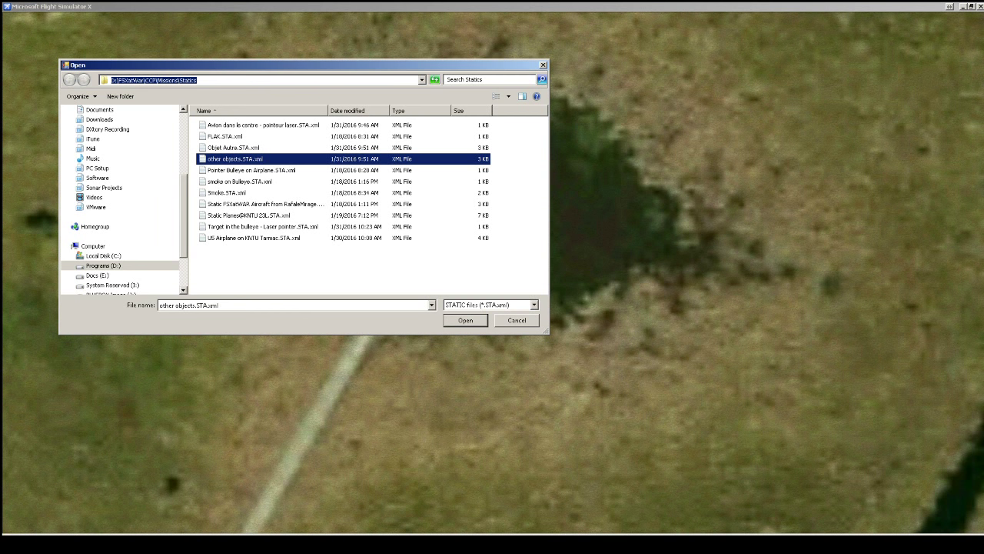
pyautogui.click(254, 226)
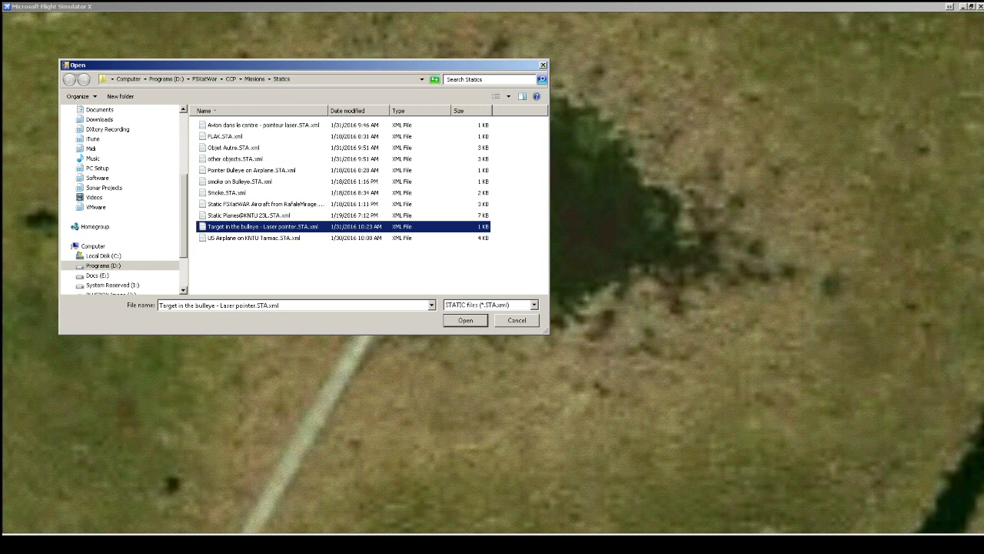
pyautogui.rightClick(264, 226)
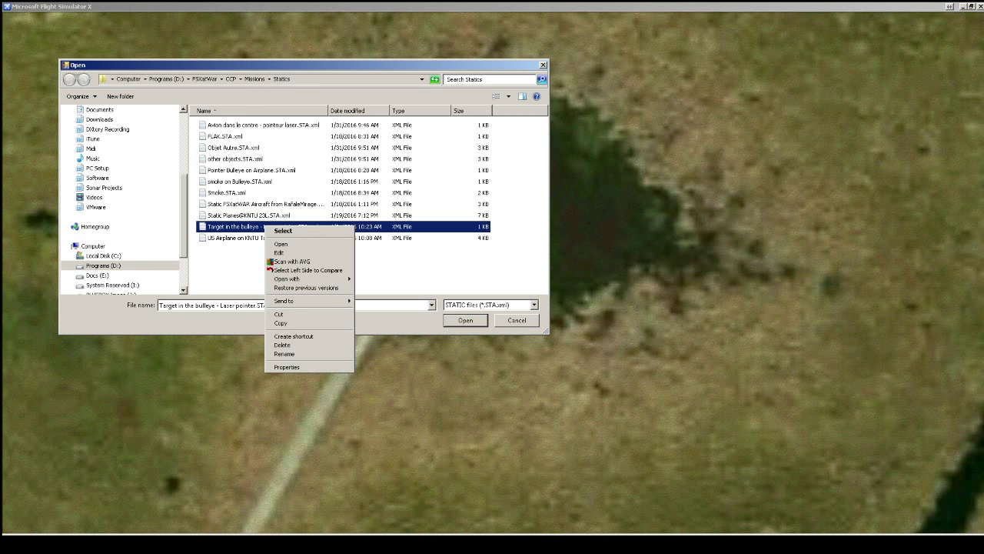
pyautogui.click(282, 244)
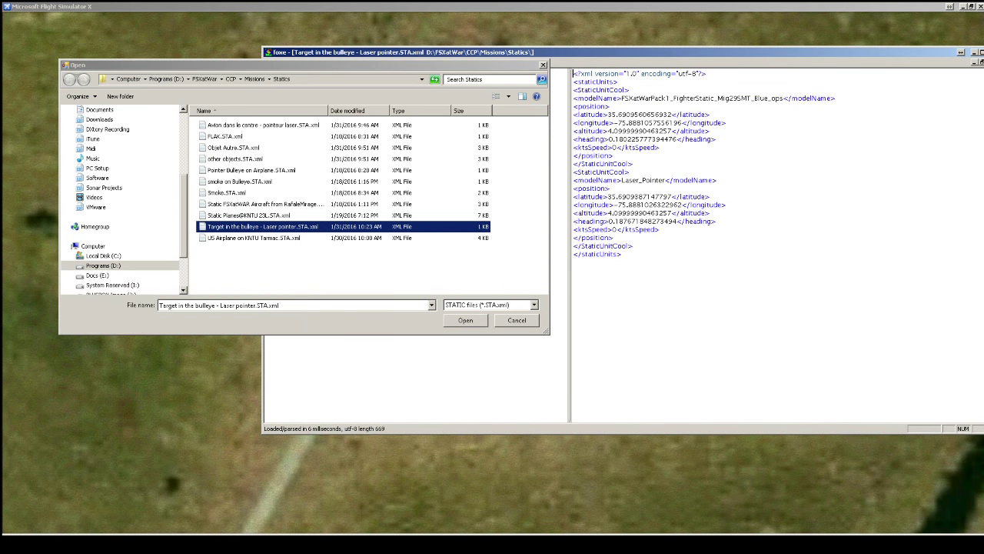
pyautogui.moveTo(702, 99); pyautogui.dragTo(748, 98)
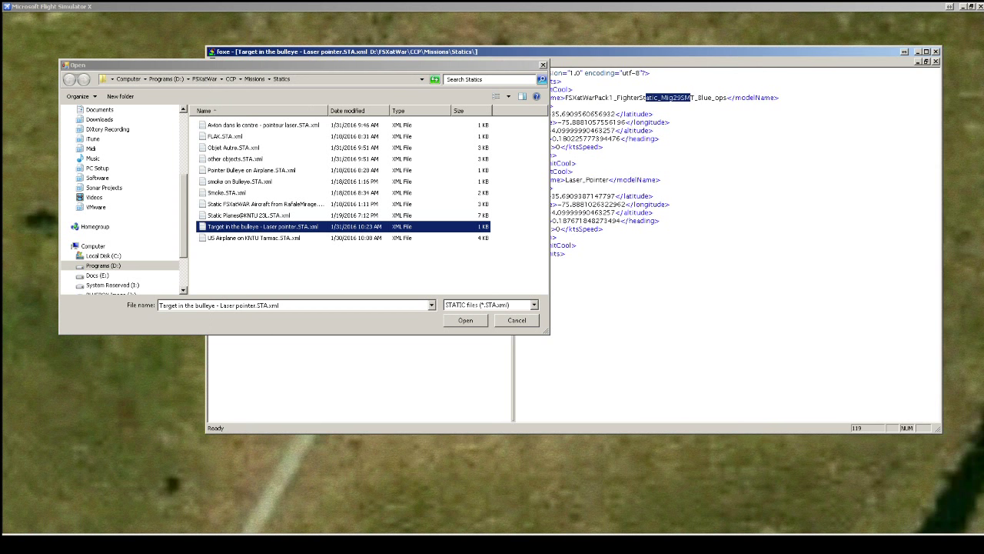
pyautogui.click(936, 51)
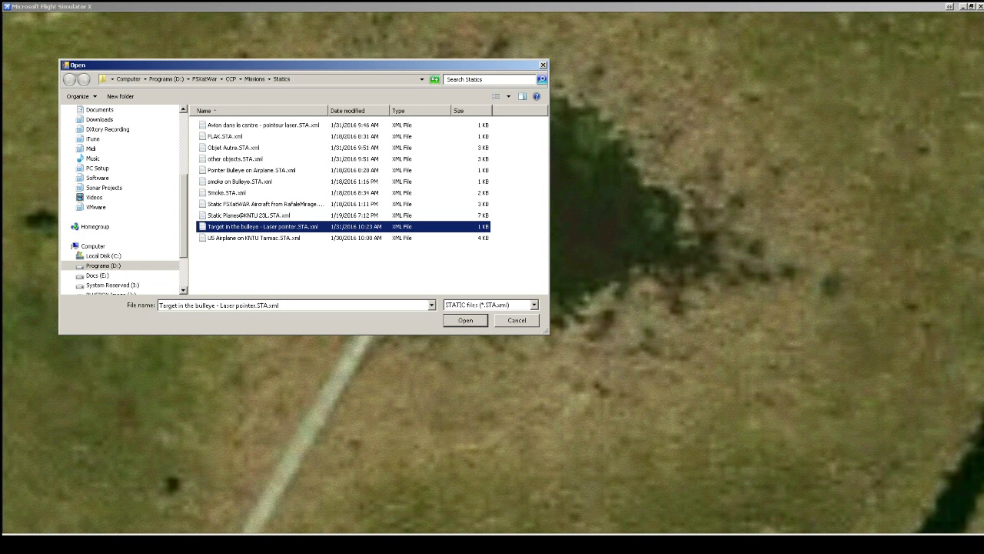
# Step: Add "other objects.STA.xml" from the Statics folder to the monitor, and view the objects from a higher altitude
pyautogui.click(235, 158)
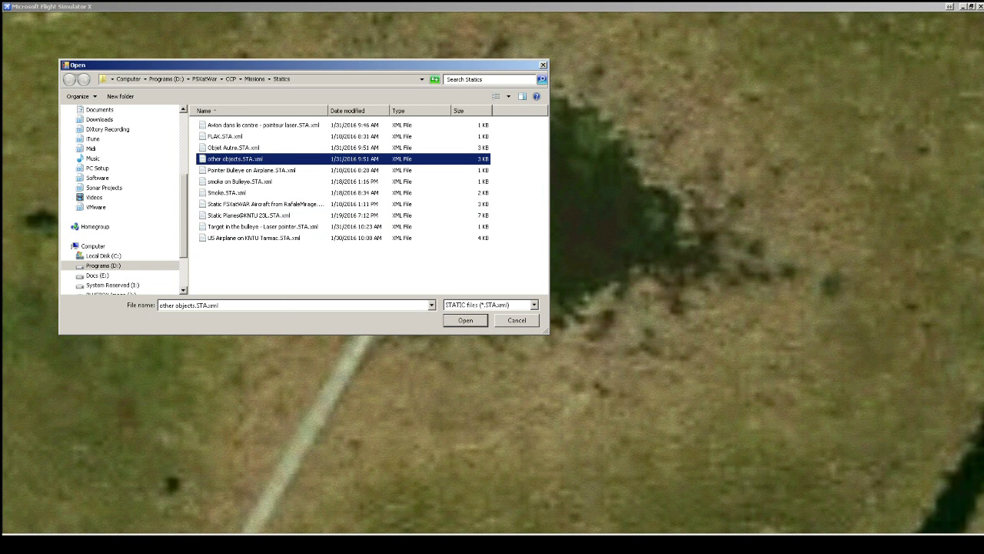
pyautogui.press('Return')
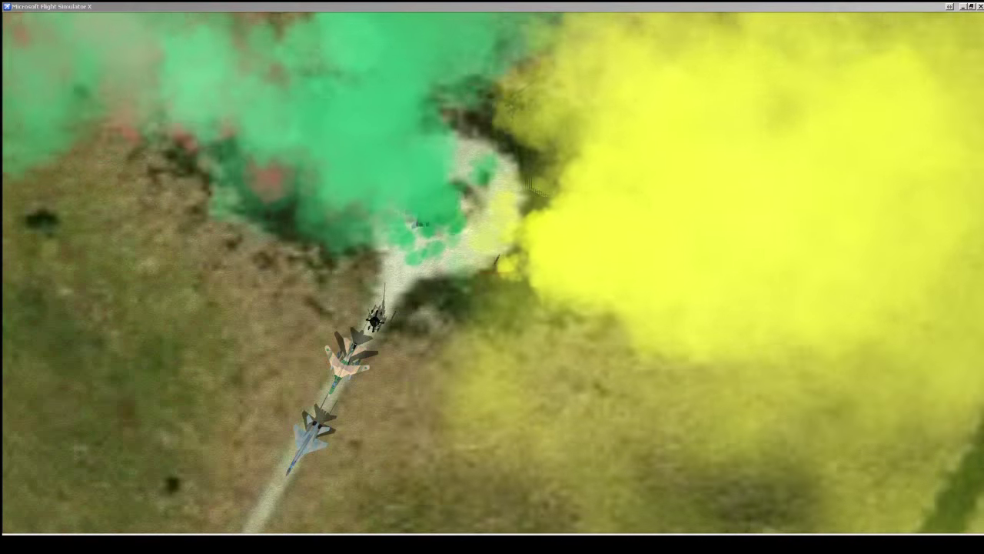
pyautogui.press('-')
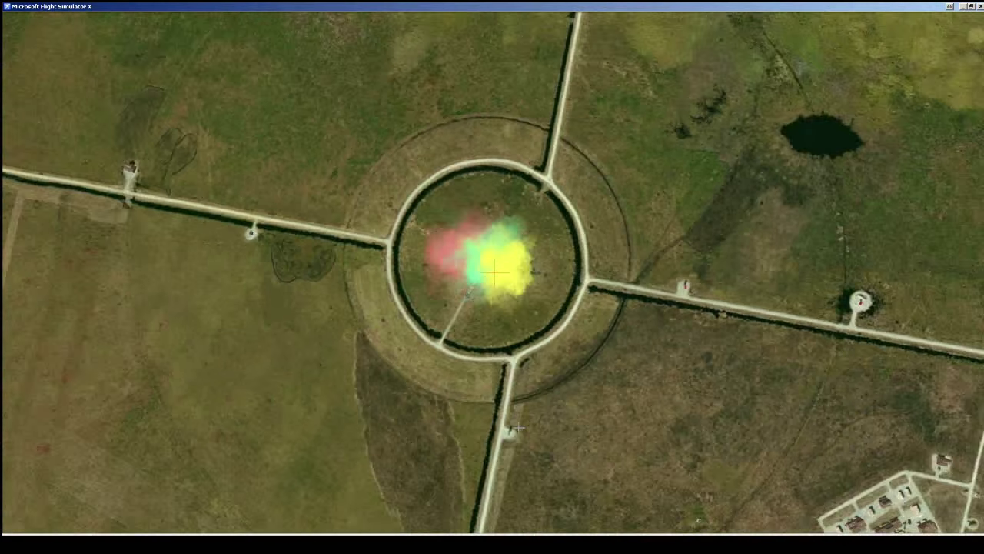
pyautogui.press('-')
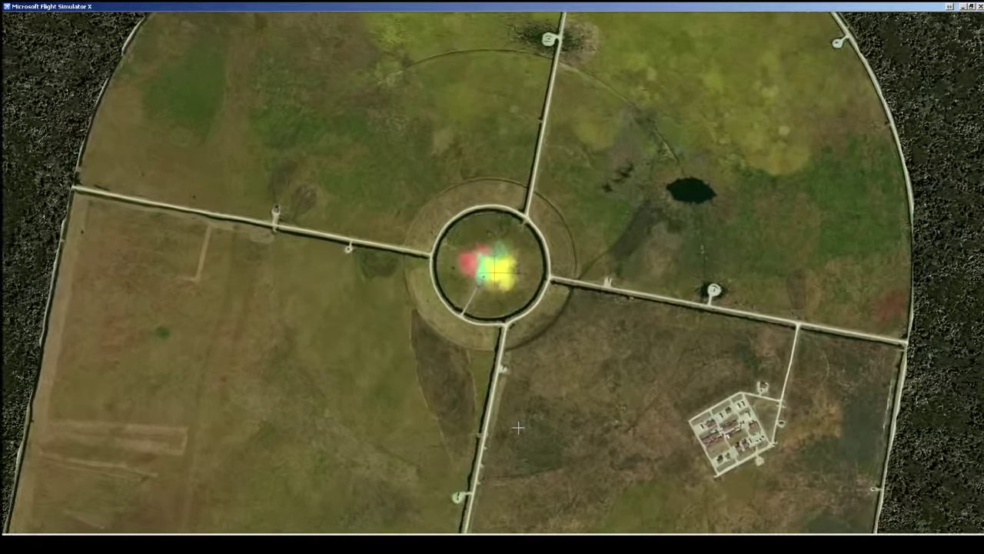
# Step: Examine the coloured smoke over the bullseye from closer above, and return to the cockpit view
pyautogui.press('=')
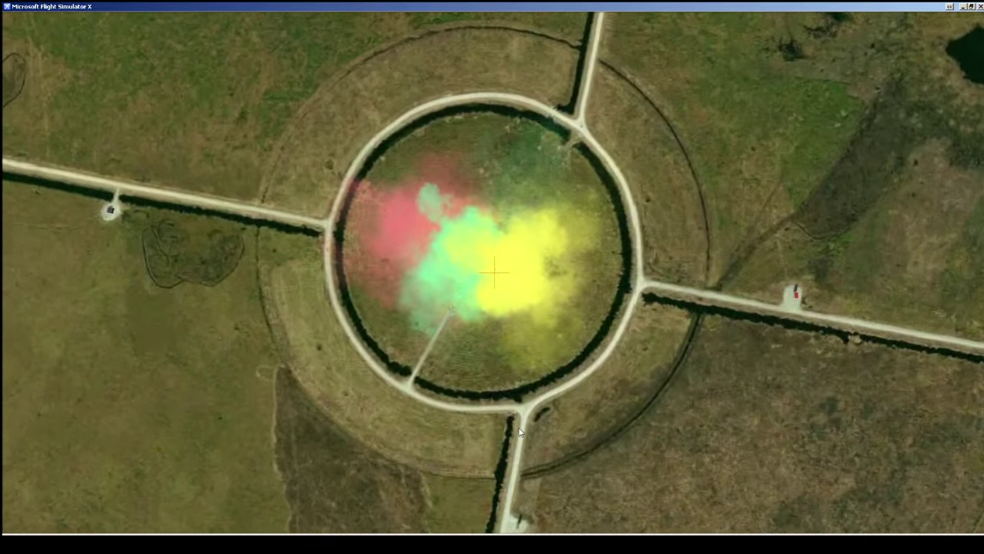
pyautogui.rightClick(519, 427)
pyautogui.moveTo(607, 248)
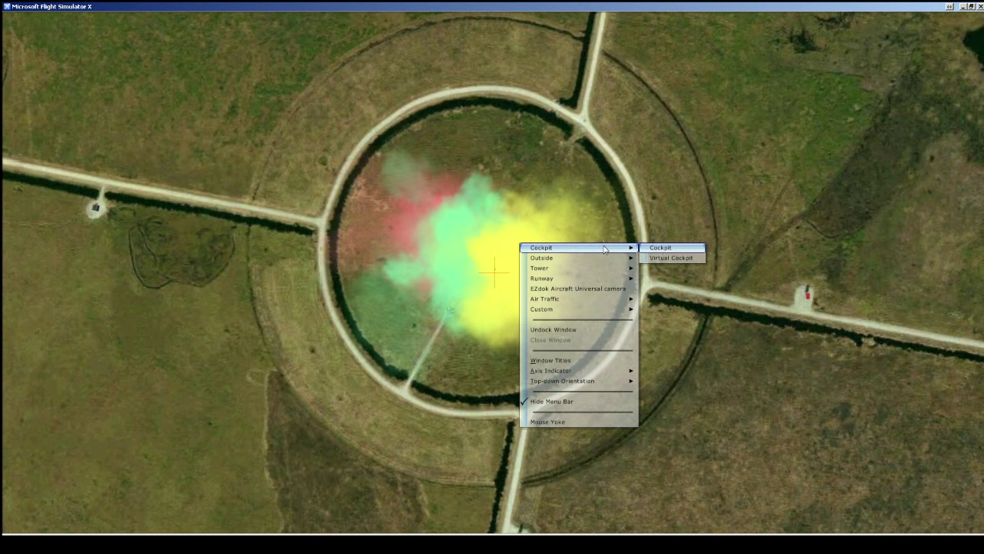
pyautogui.click(659, 247)
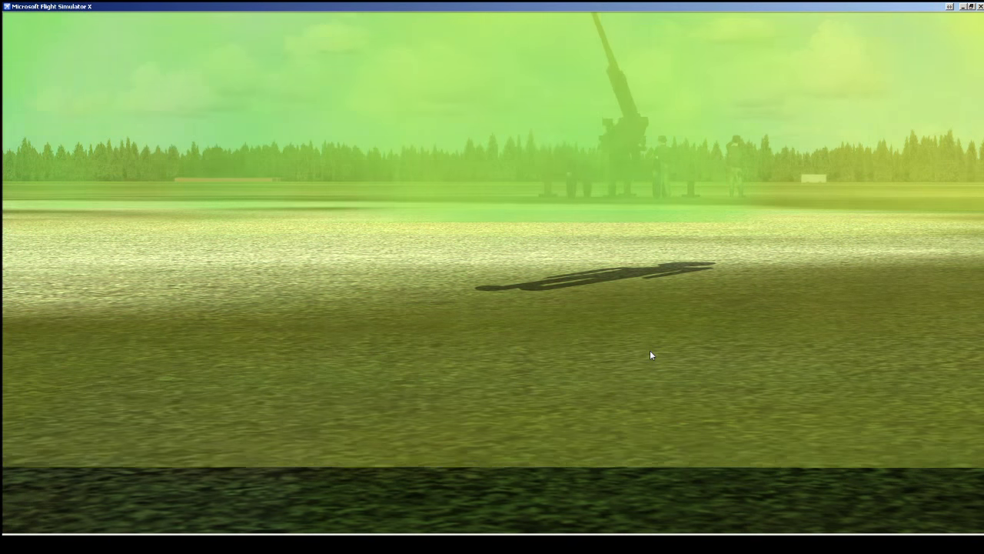
pyautogui.hotkey('shift', 'z')
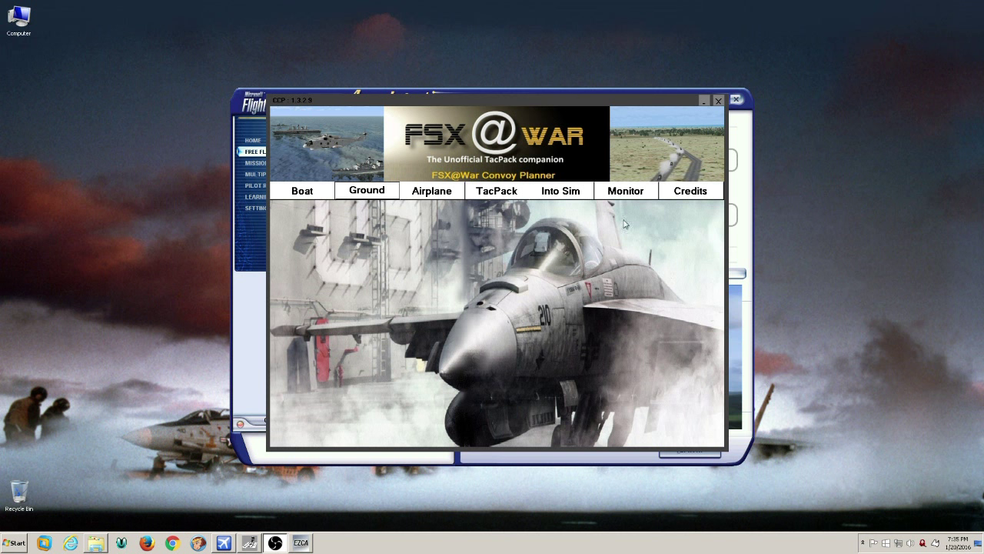
# Step: Switch to the Convoy Planner and import "My 1.3.2.9 Mission.Mis" from the Missions\Saved folder into the monitor
pyautogui.click(634, 197)
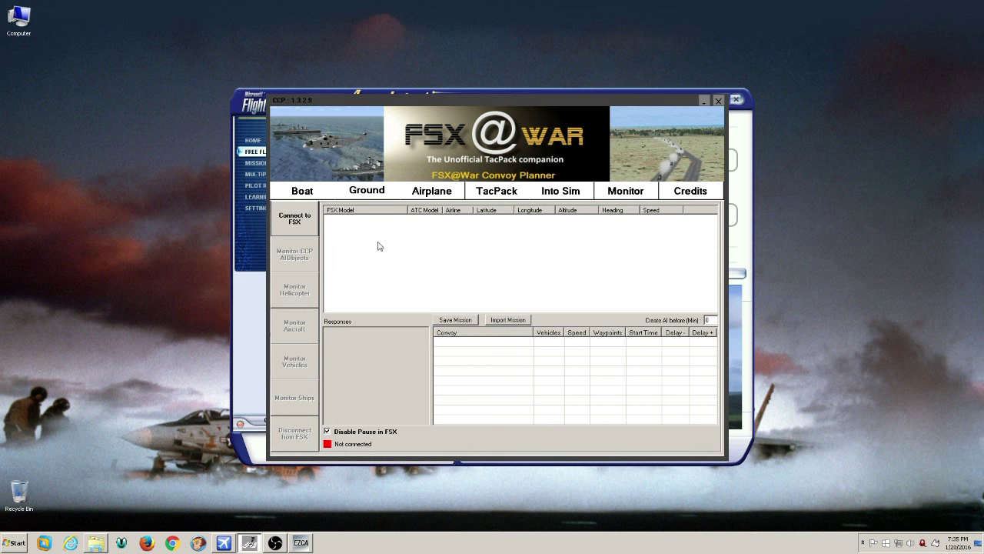
pyautogui.click(508, 321)
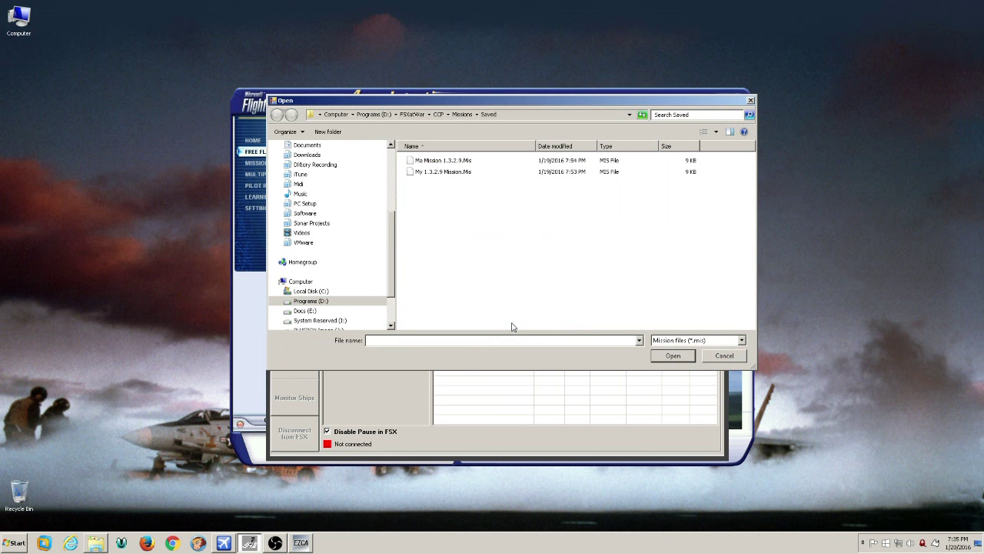
pyautogui.click(431, 174)
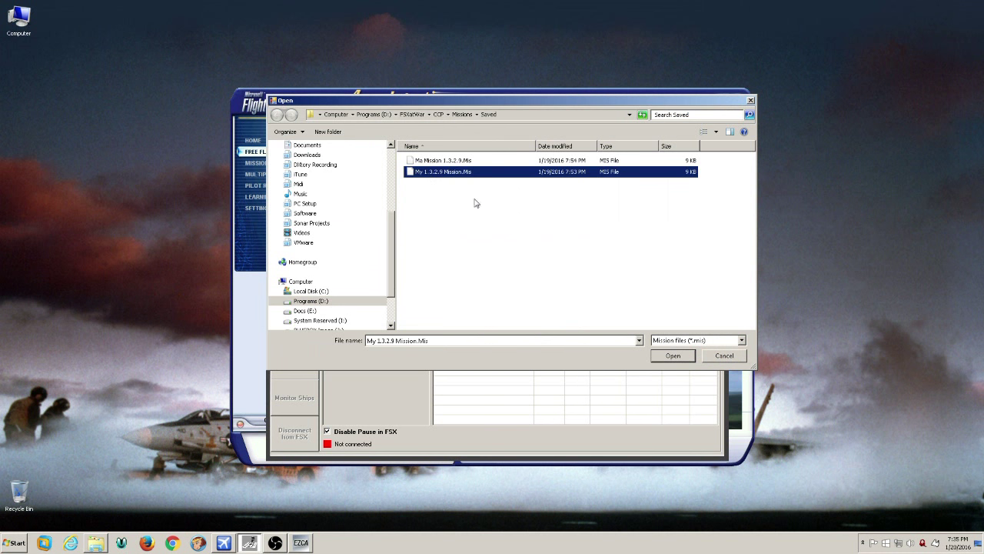
pyautogui.click(673, 357)
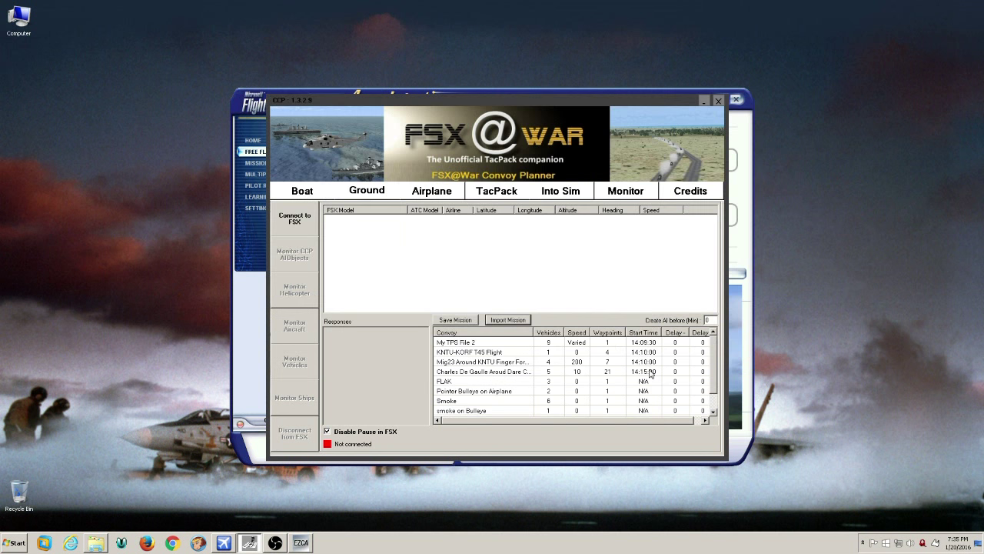
# Step: Examine the imported mission's convoys one by one, from My TPS File 2 through Static Planes@KNTU 23L, with their vehicles and start times
pyautogui.click(465, 344)
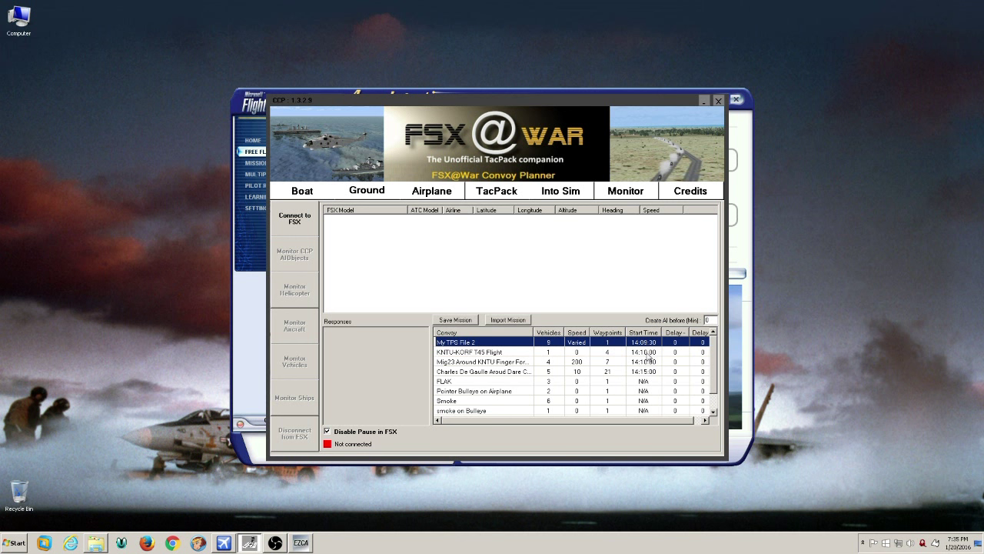
pyautogui.click(457, 353)
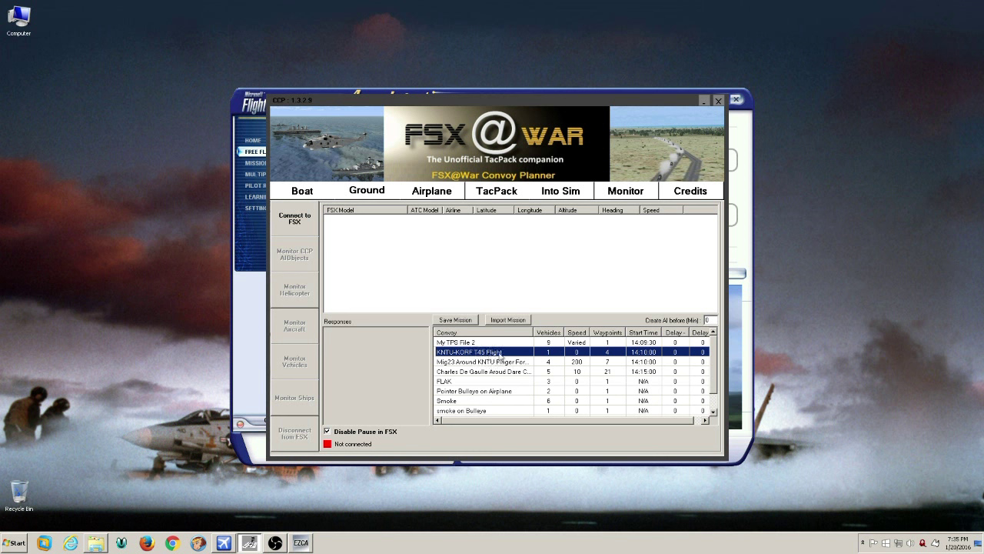
pyautogui.click(456, 370)
pyautogui.click(457, 363)
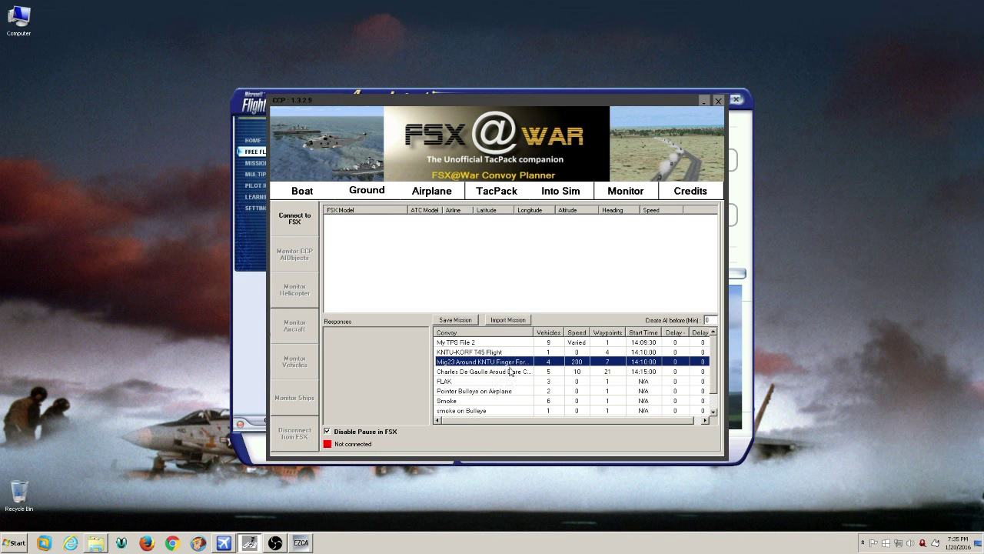
pyautogui.click(459, 374)
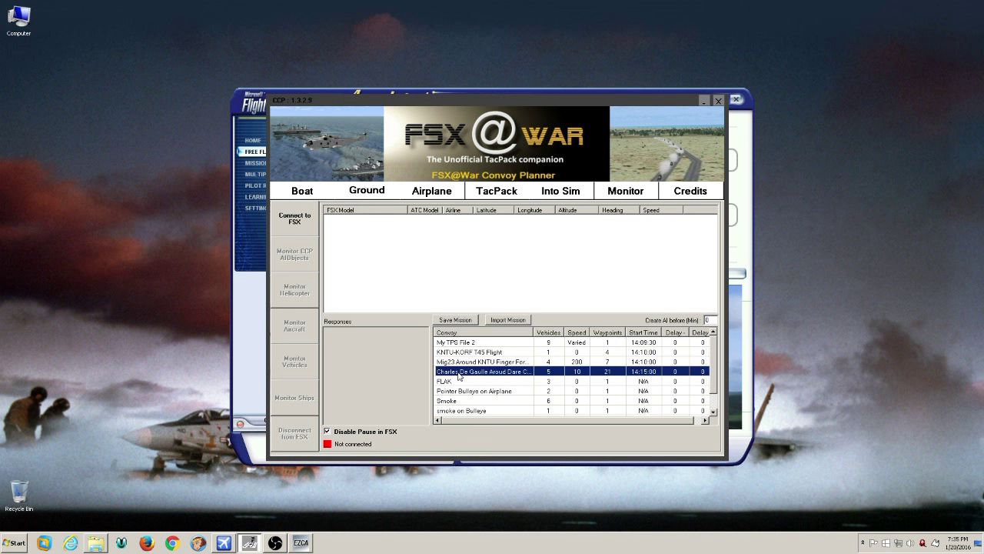
pyautogui.click(509, 381)
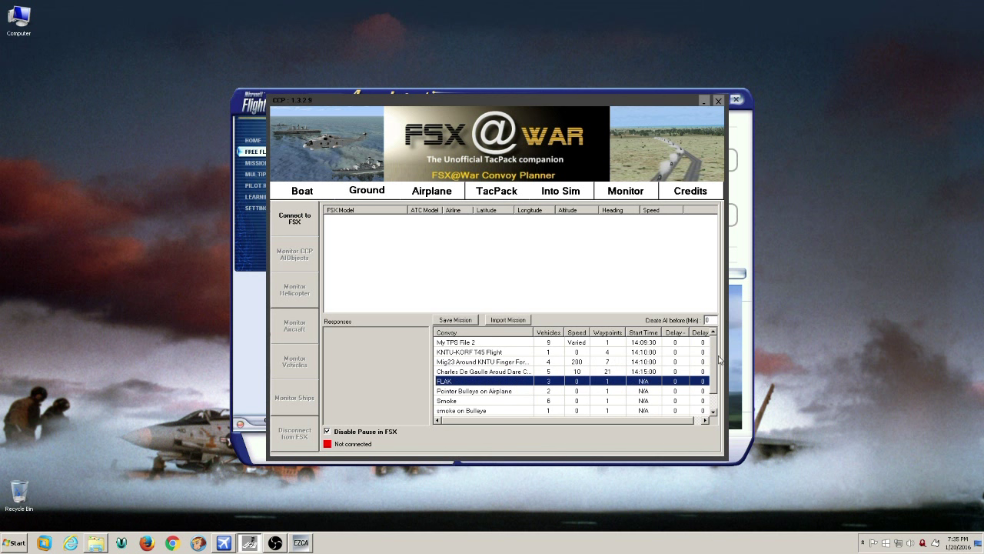
pyautogui.moveTo(718, 358); pyautogui.dragTo(716, 375)
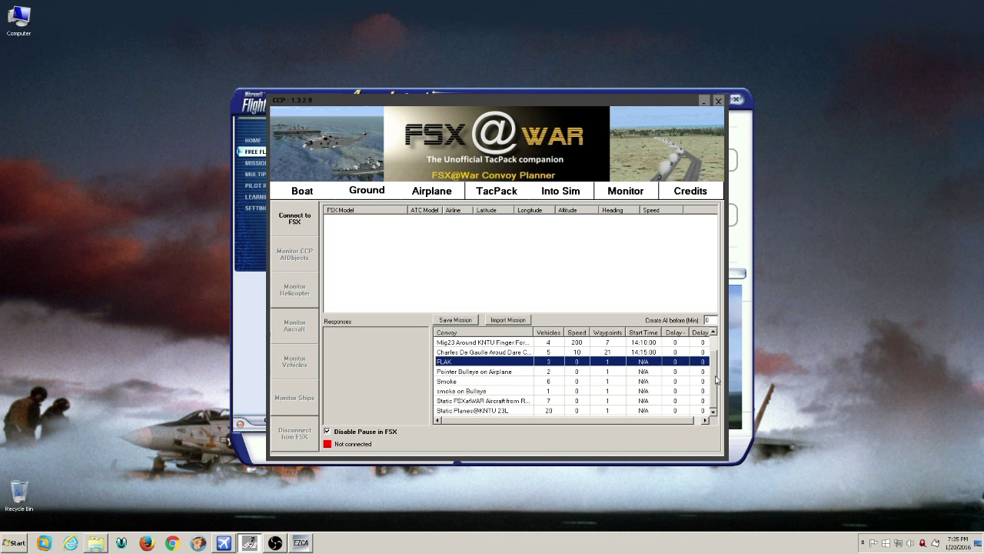
pyautogui.click(475, 390)
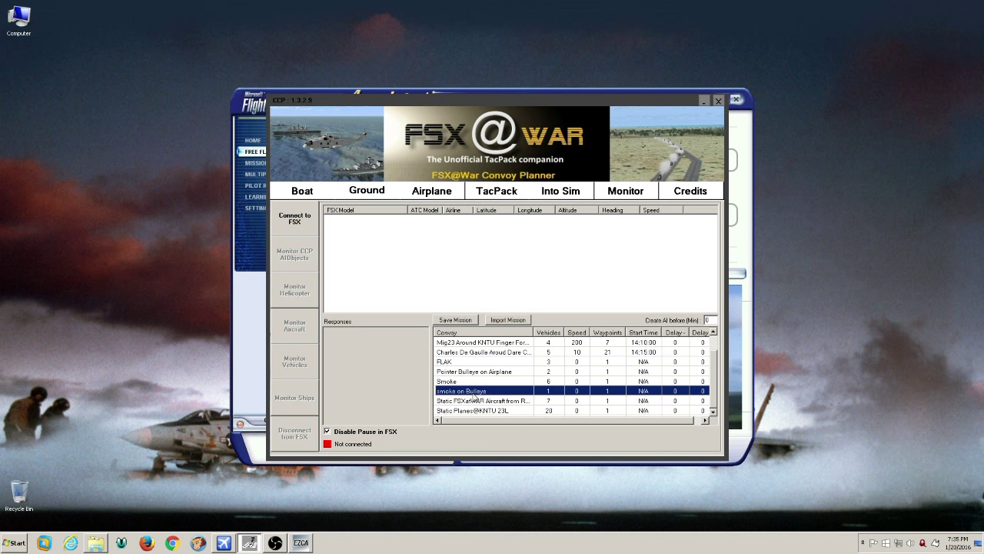
pyautogui.click(476, 401)
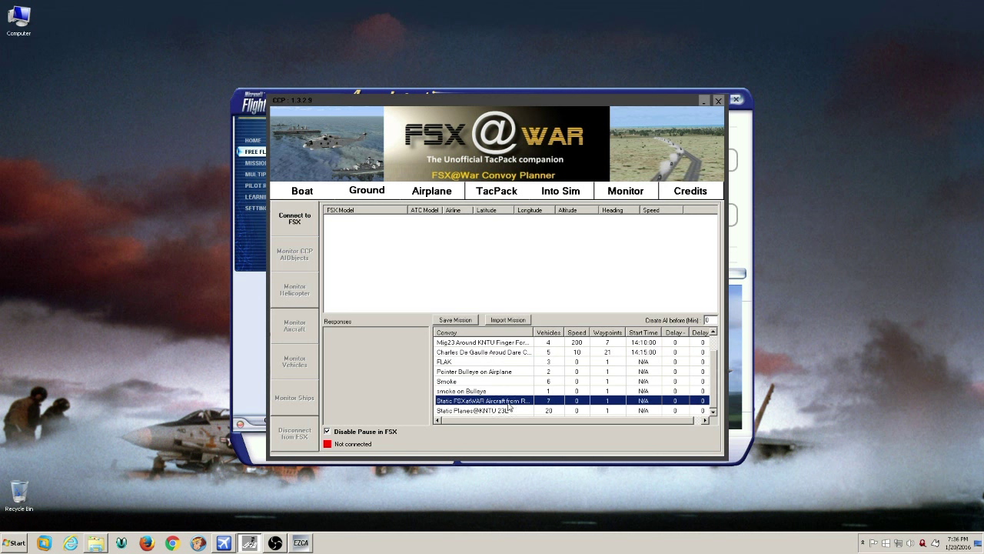
pyautogui.click(468, 410)
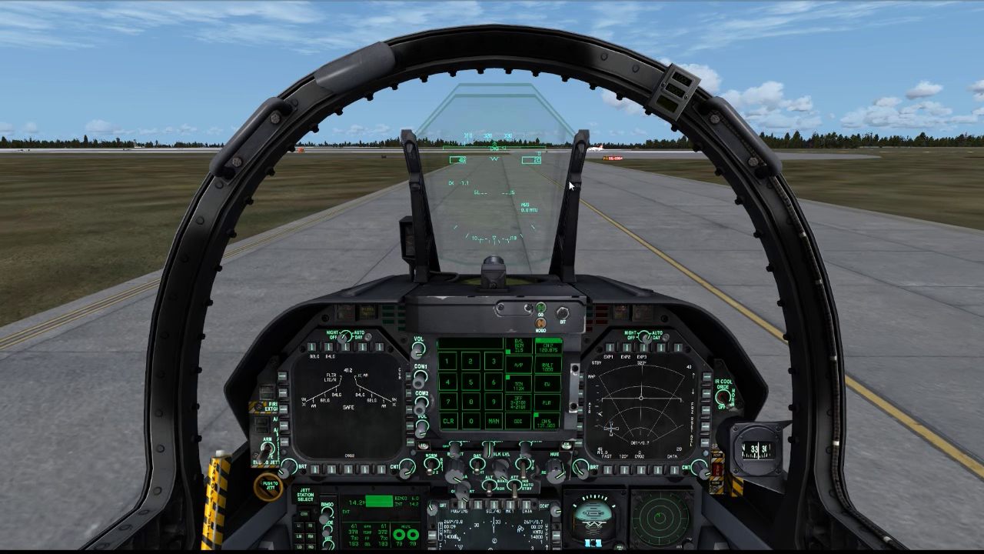
# Step: Check in FSX which air traffic and tower views are available, and increase the throttle to taxi
pyautogui.rightClick(649, 180)
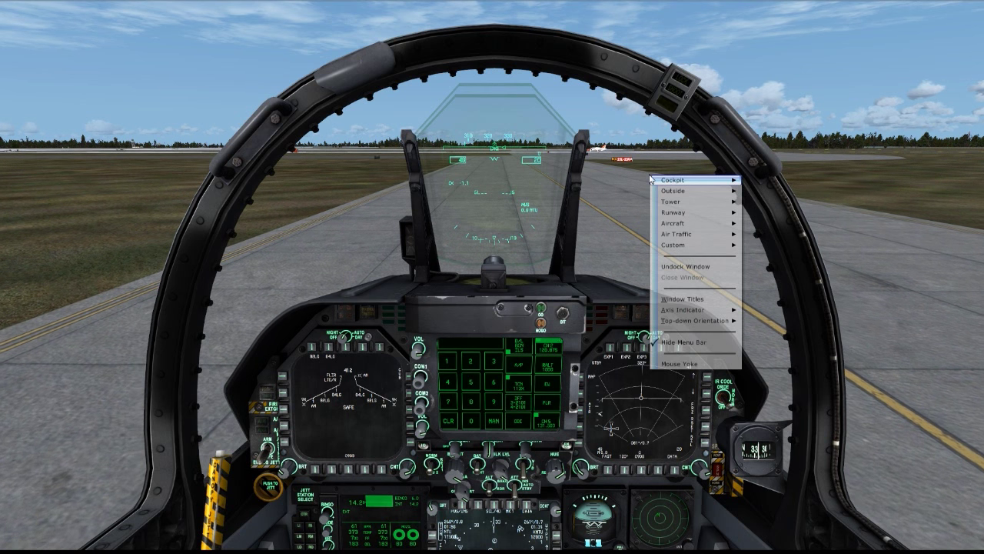
pyautogui.moveTo(668, 234)
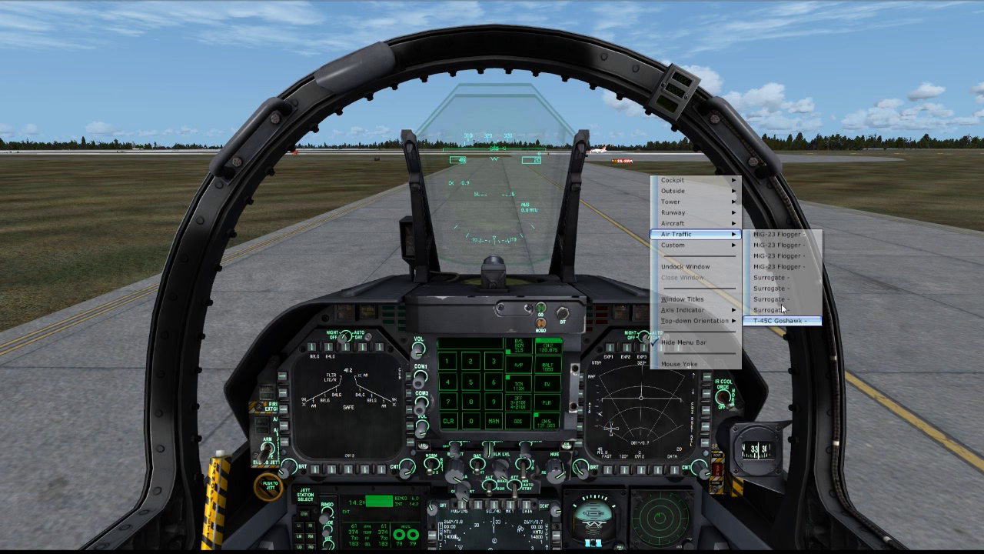
pyautogui.moveTo(677, 202)
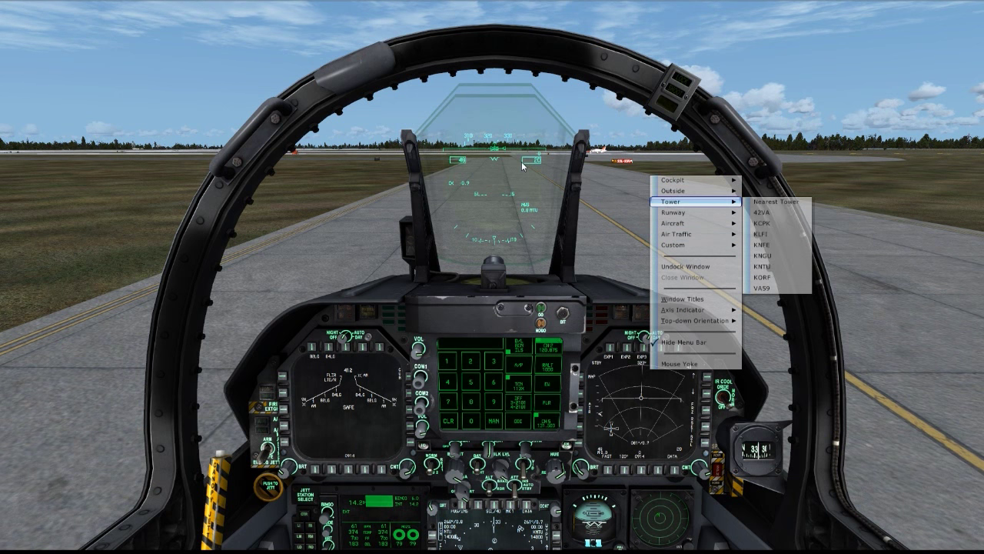
pyautogui.click(583, 202)
pyautogui.press('F3')
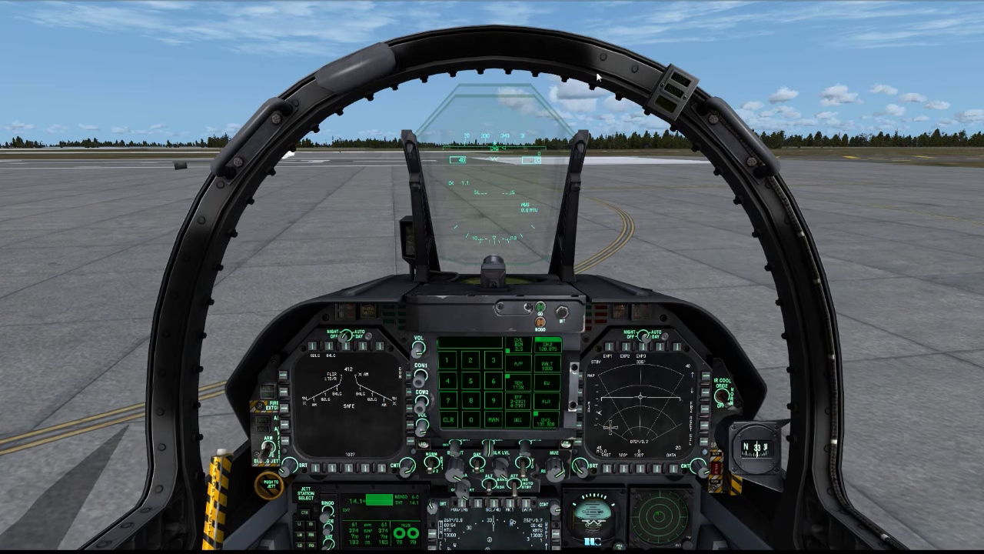
# Step: Switch the view from the cockpit to the T-45C Goshawk in the air traffic to watch its flight
pyautogui.rightClick(665, 188)
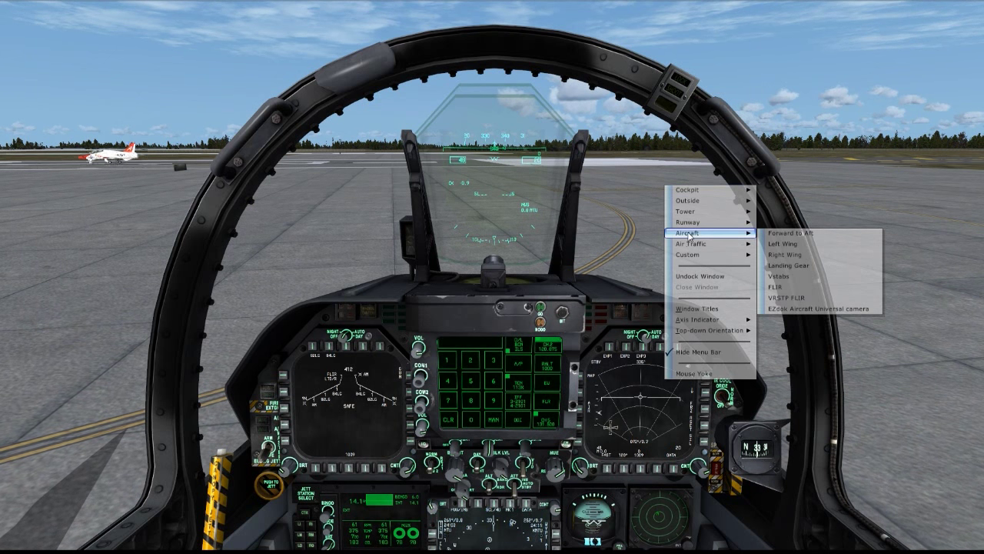
pyautogui.moveTo(685, 245)
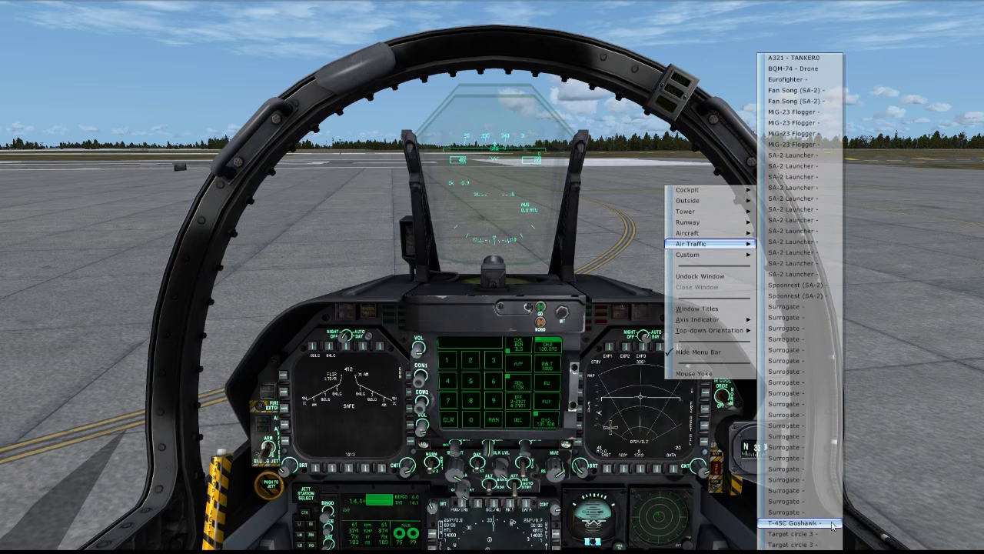
pyautogui.click(801, 524)
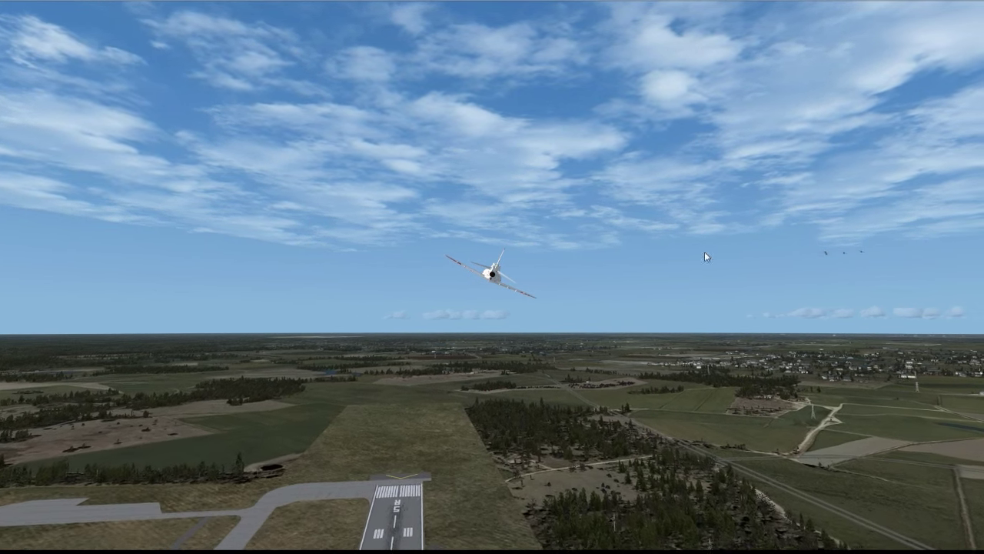
# Step: Switch the view to the first MiG-23 Flogger to watch its formation
pyautogui.rightClick(771, 283)
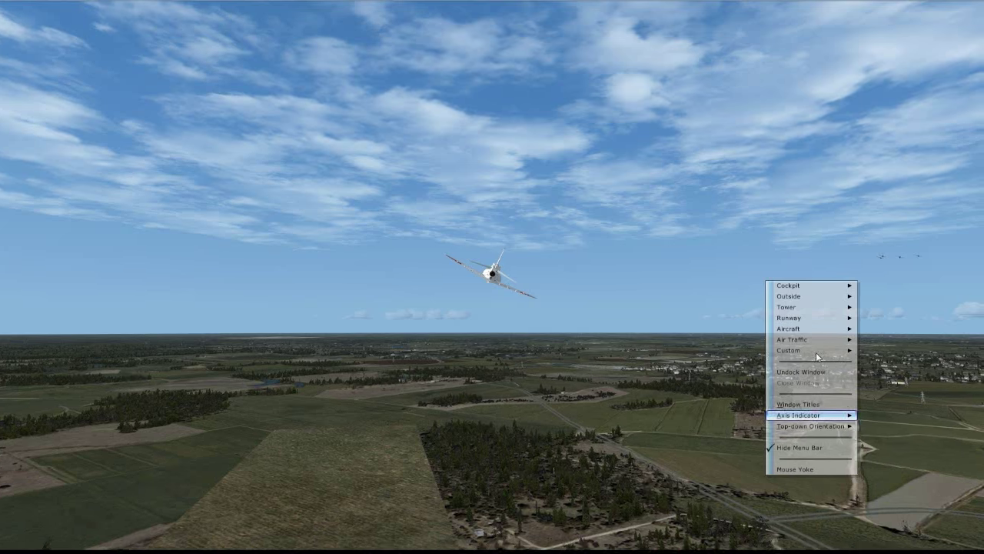
pyautogui.moveTo(809, 341)
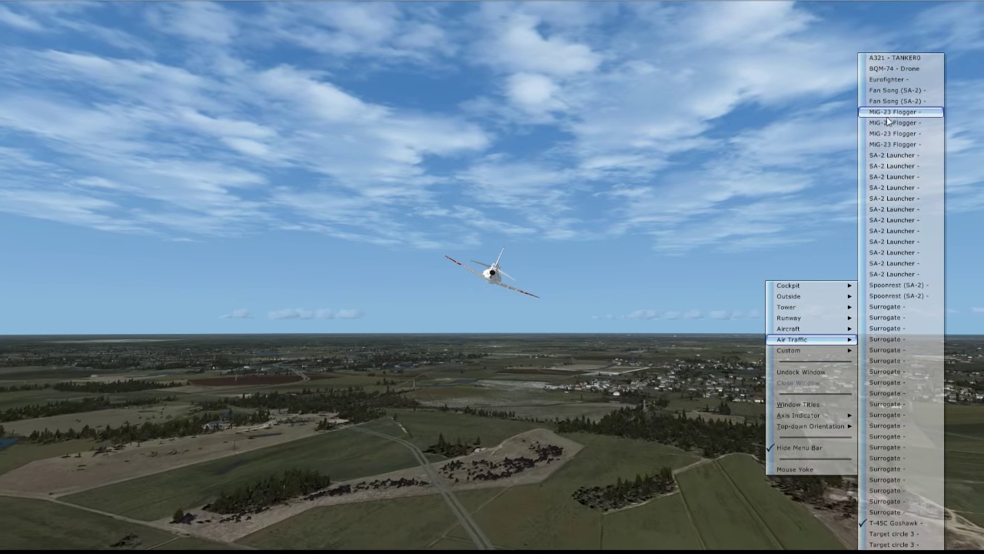
pyautogui.click(888, 112)
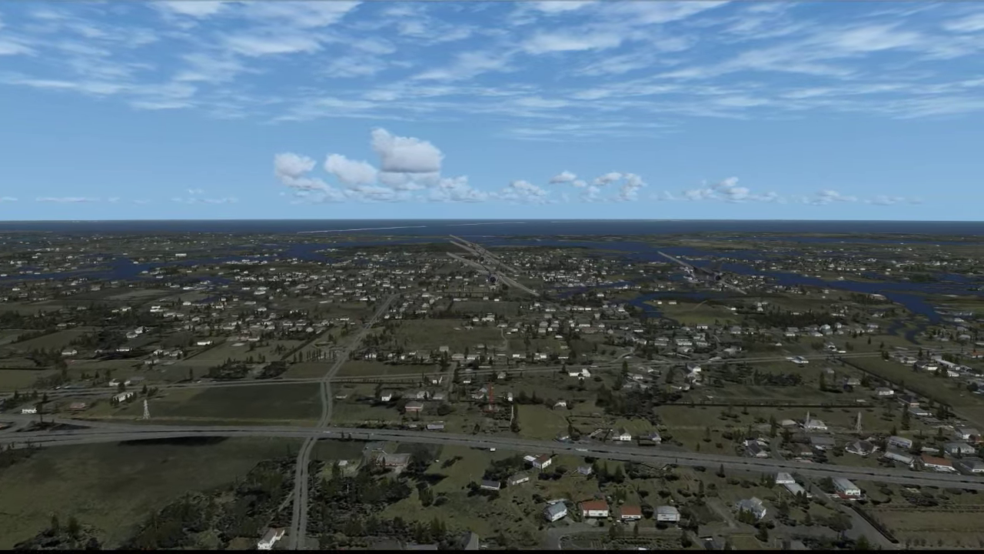
# Step: Return the view from the MiG-23 formation to the T-45C Goshawk
pyautogui.rightClick(490, 340)
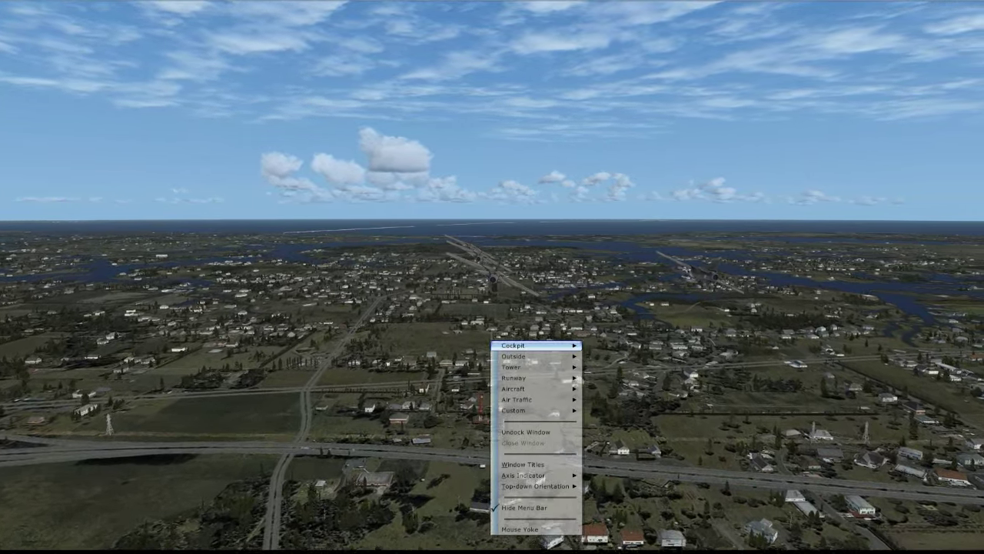
pyautogui.moveTo(536, 389)
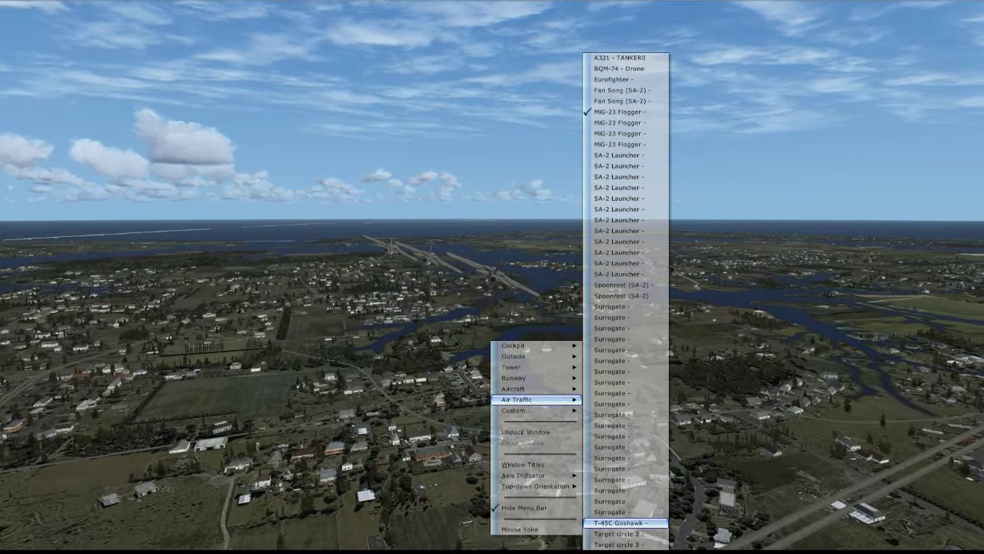
pyautogui.click(664, 522)
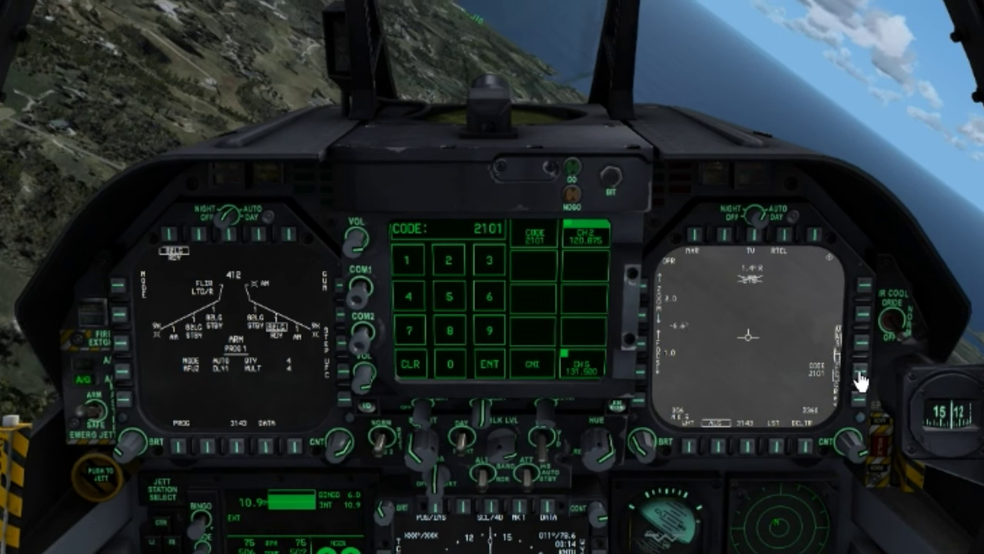
# Step: Enter 1234 as the laser code for the selected 82LG bomb on the cockpit's up-front keypad
pyautogui.click(408, 263)
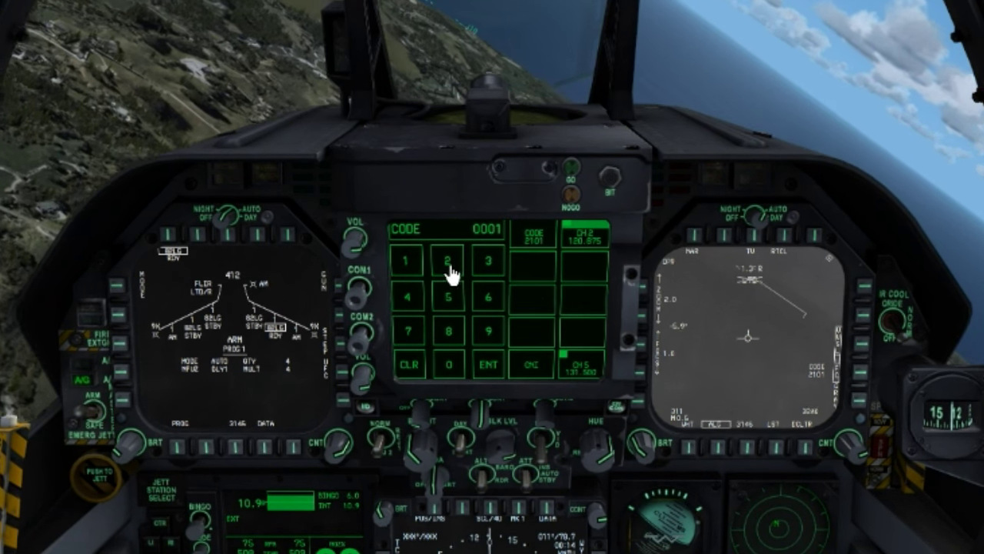
pyautogui.click(477, 267)
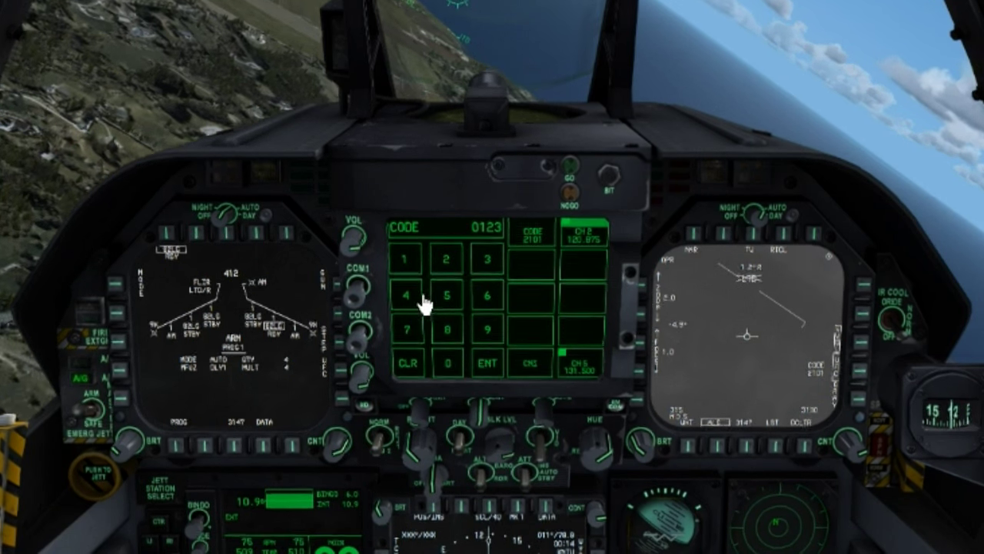
pyautogui.click(406, 298)
pyautogui.click(482, 363)
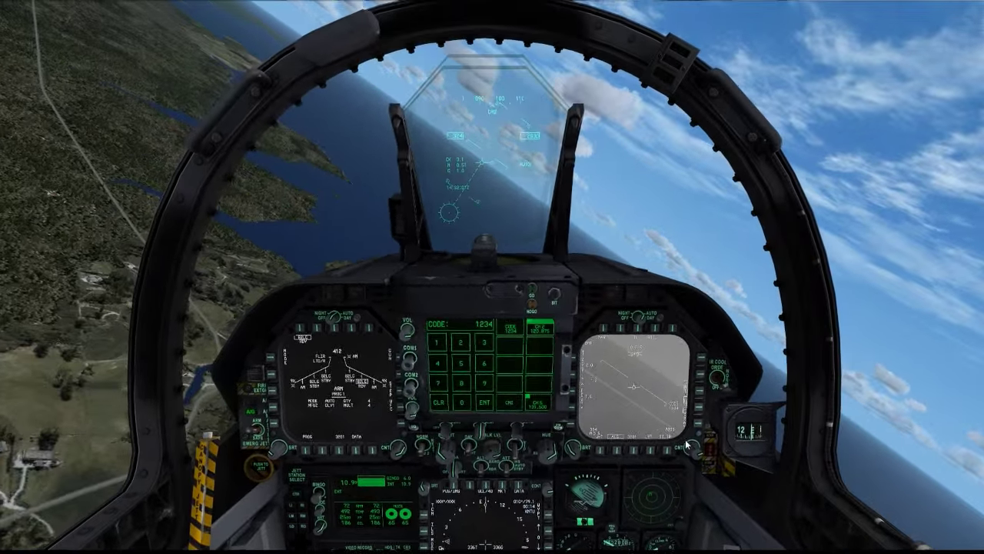
# Step: Bring up the cockpit panel selector and open the sensor panel on the right console
pyautogui.hotkey('shift', '2')
pyautogui.click(555, 339)
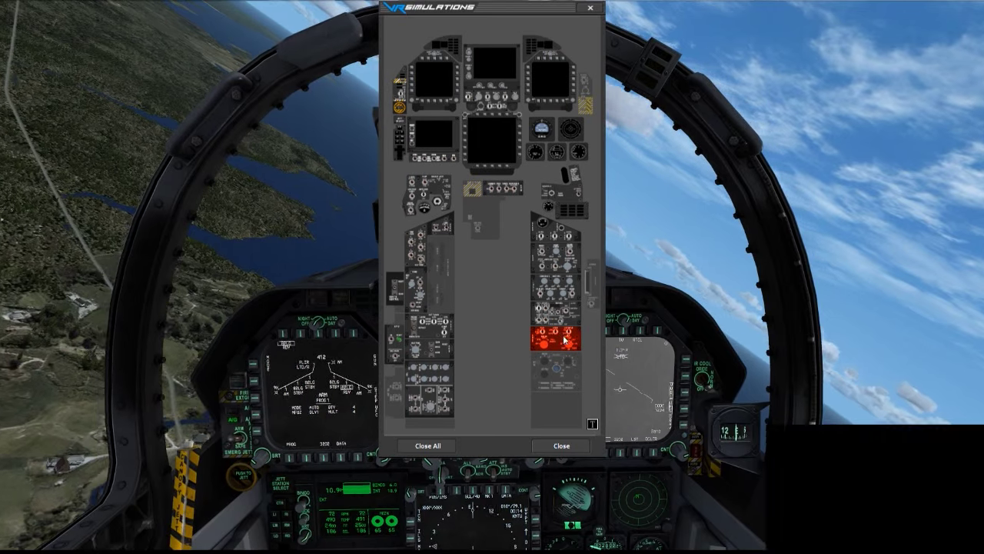